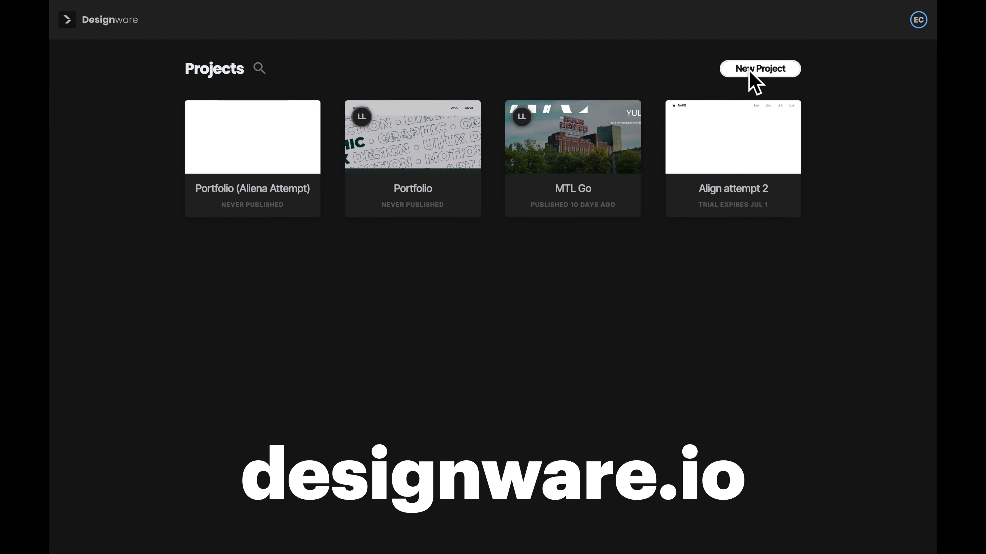
# Step: Create a new project named for the design portfolio, with main goal Promote my business
pyautogui.click(750, 73)
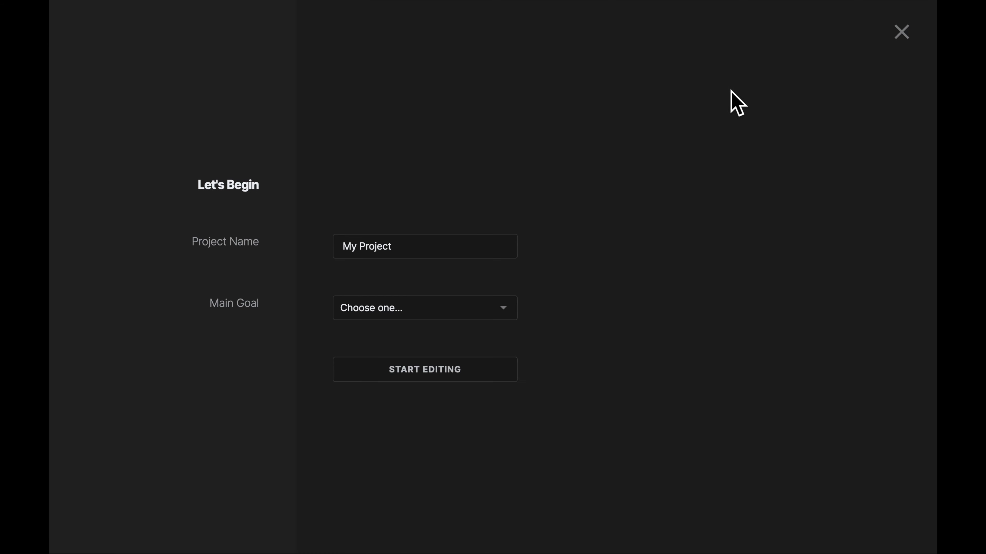
pyautogui.tripleClick(433, 247)
pyautogui.write("Jane's Des")
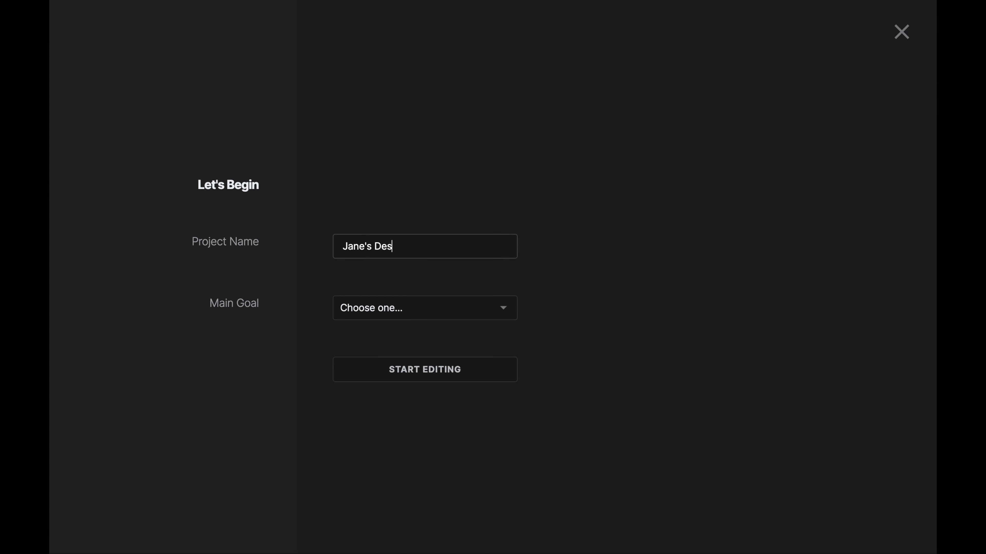
pyautogui.write('ign Portfolio')
pyautogui.click(452, 320)
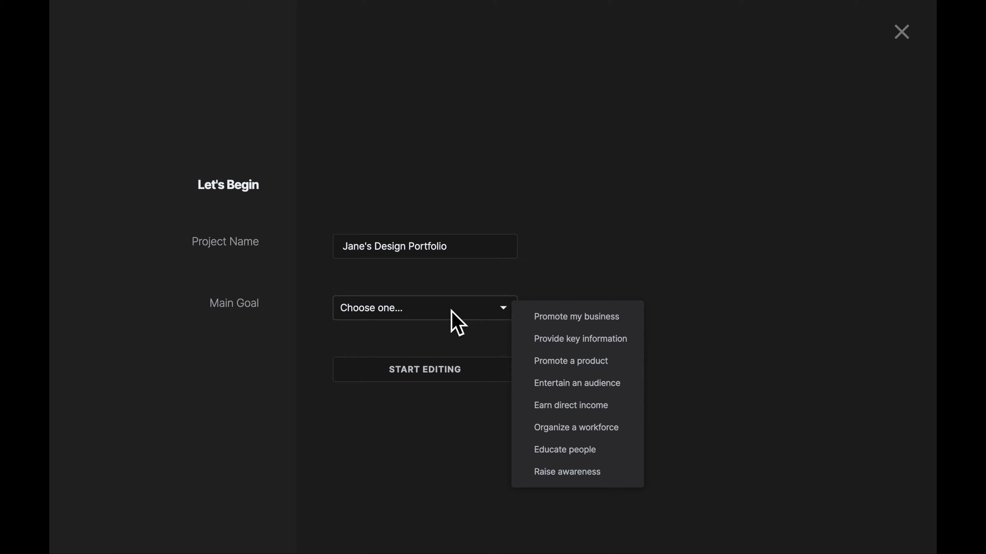
pyautogui.click(544, 316)
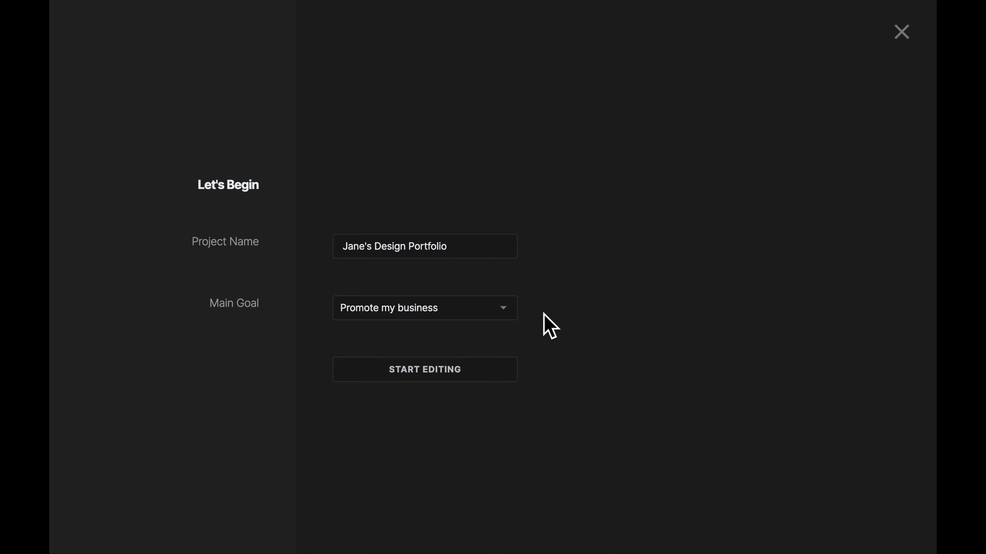
# Step: Open the new project in the editor and preview it at tablet and laptop widths
pyautogui.click(475, 370)
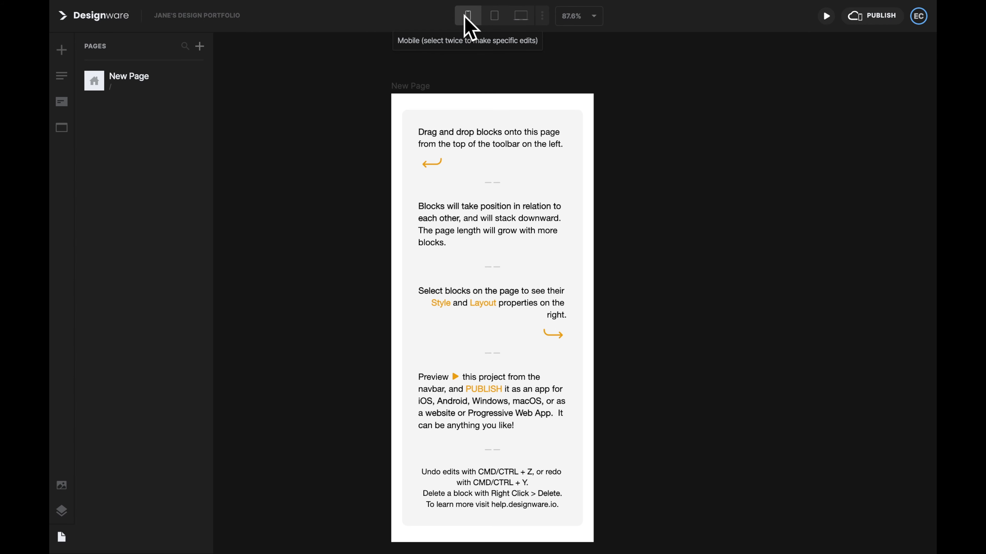
pyautogui.click(497, 18)
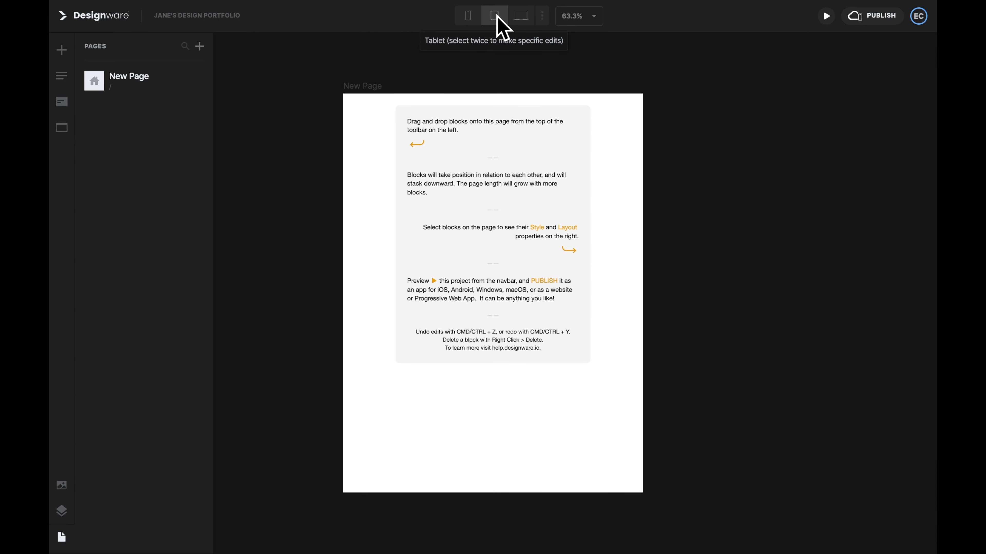
pyautogui.click(521, 17)
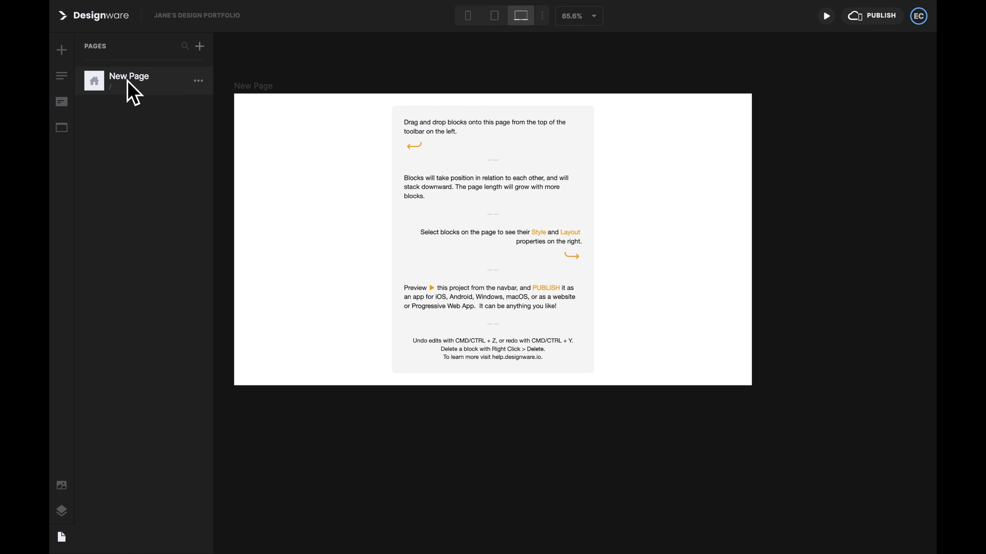
# Step: Set the page's browser page name to Home Page in its settings
pyautogui.click(197, 81)
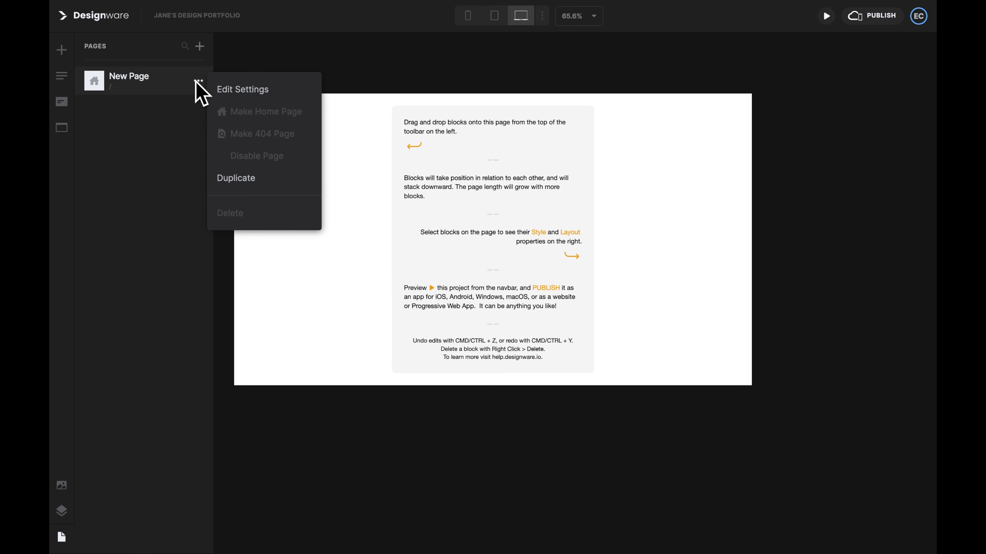
pyautogui.click(231, 90)
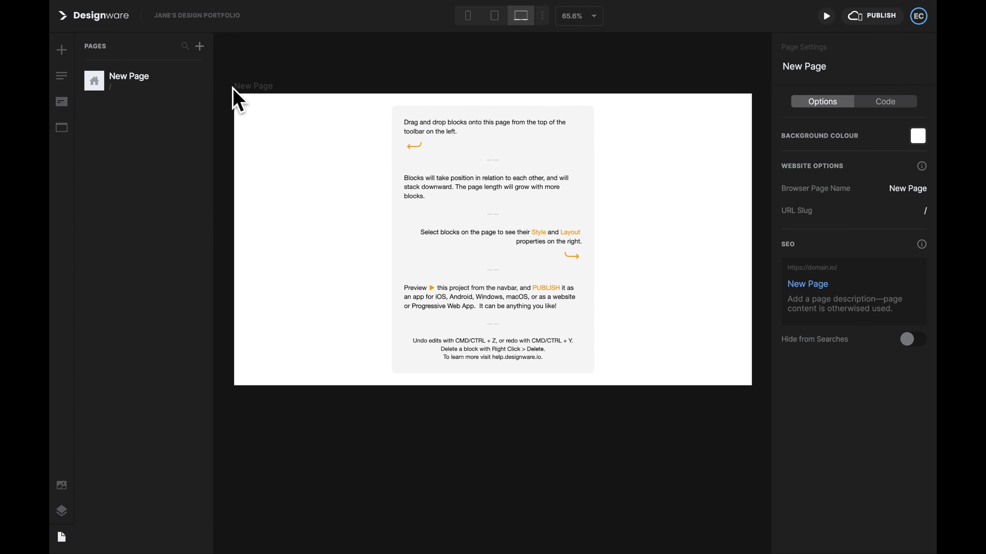
pyautogui.click(917, 189)
pyautogui.write('Home')
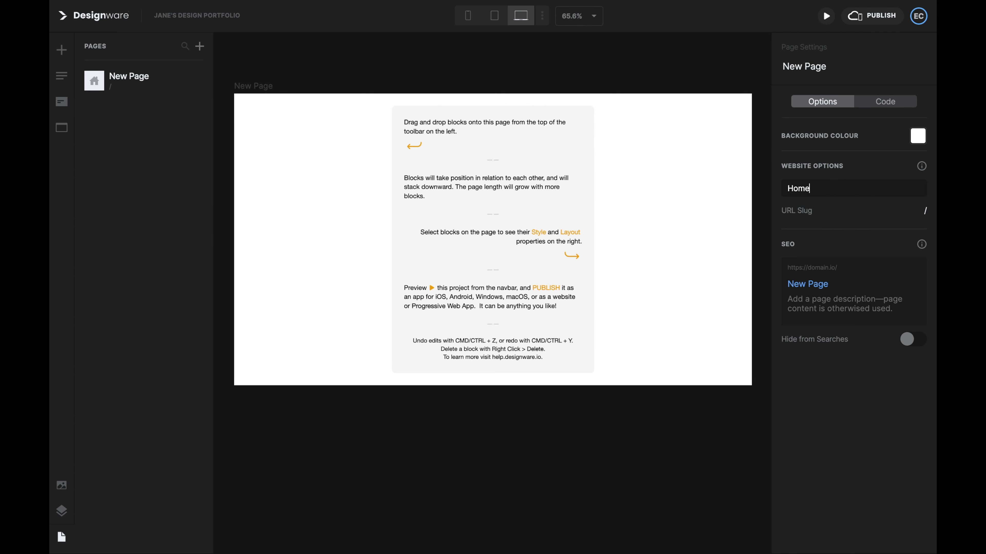
pyautogui.write(' Page')
pyautogui.press('Return')
pyautogui.click(512, 78)
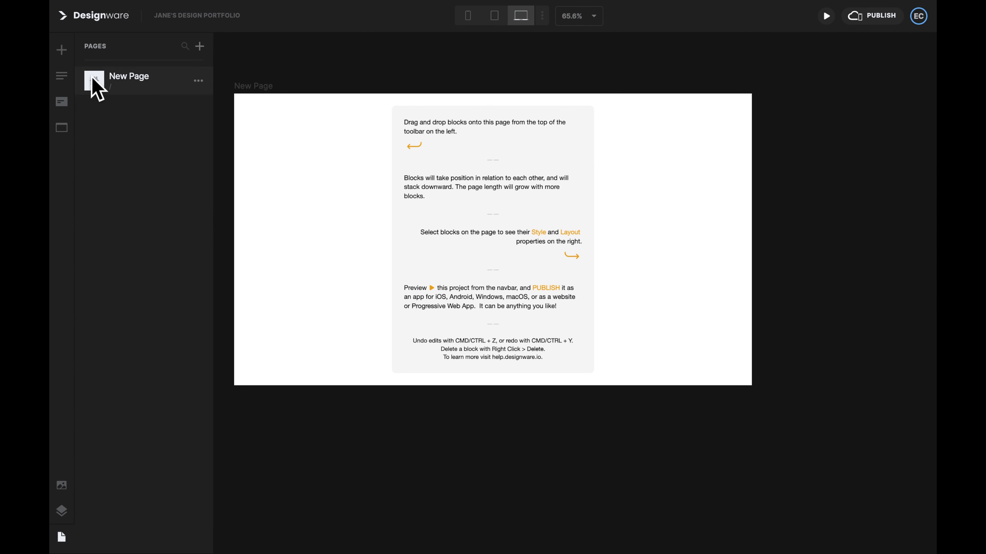
# Step: Open the Quick Add blocks library and browse its Text, Columns and Banners sections
pyautogui.click(61, 50)
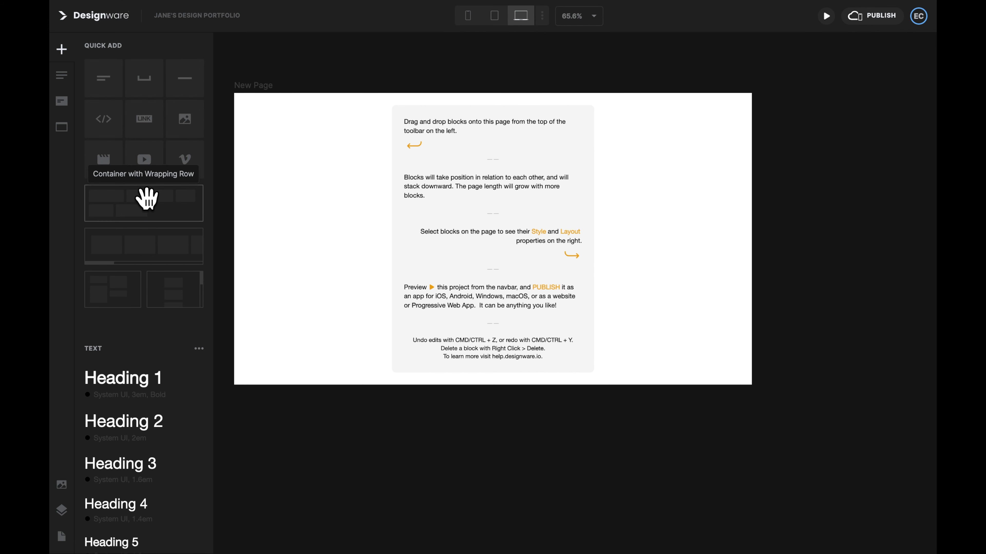
pyautogui.scroll(-5, 141, 258)
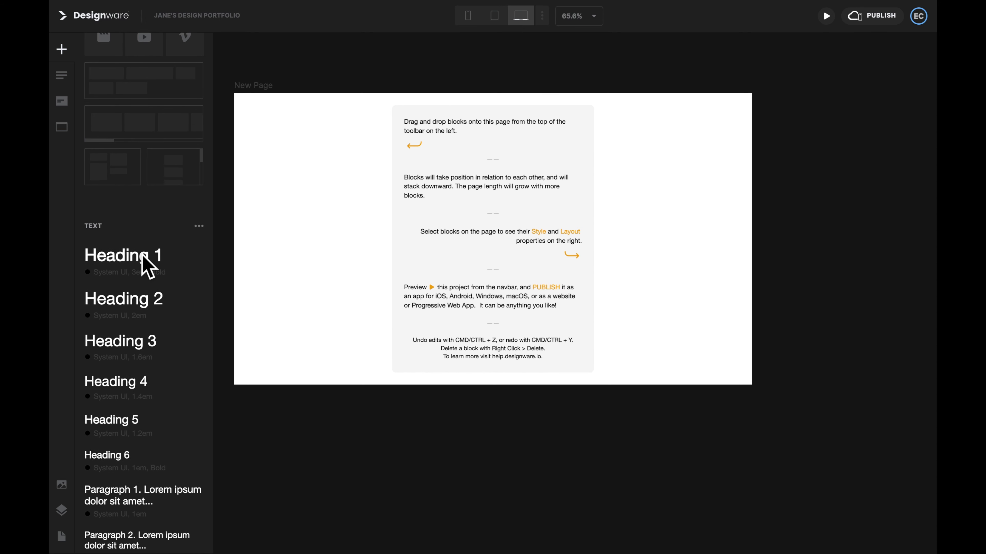
pyautogui.scroll(-3, 140, 307)
pyautogui.scroll(-12, 138, 307)
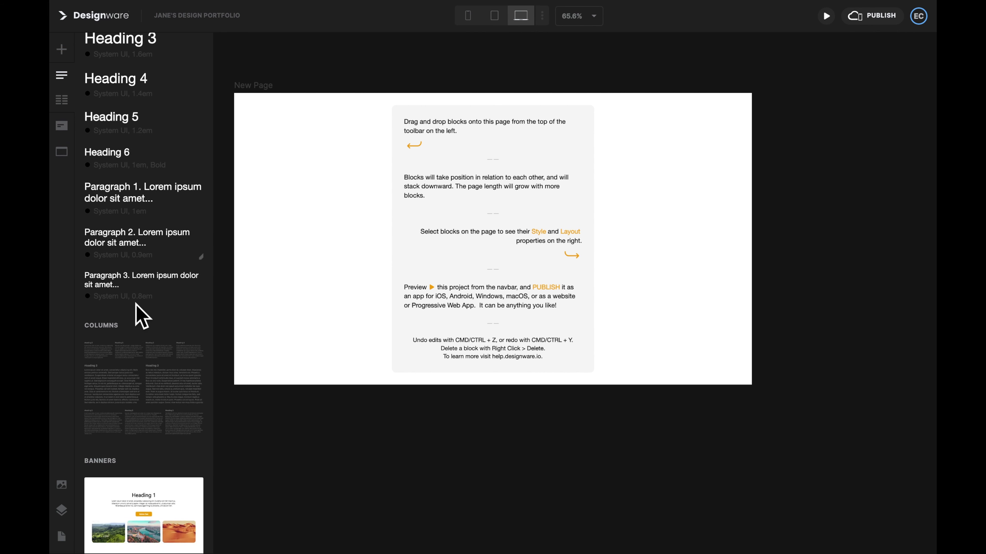
pyautogui.scroll(-7, 138, 305)
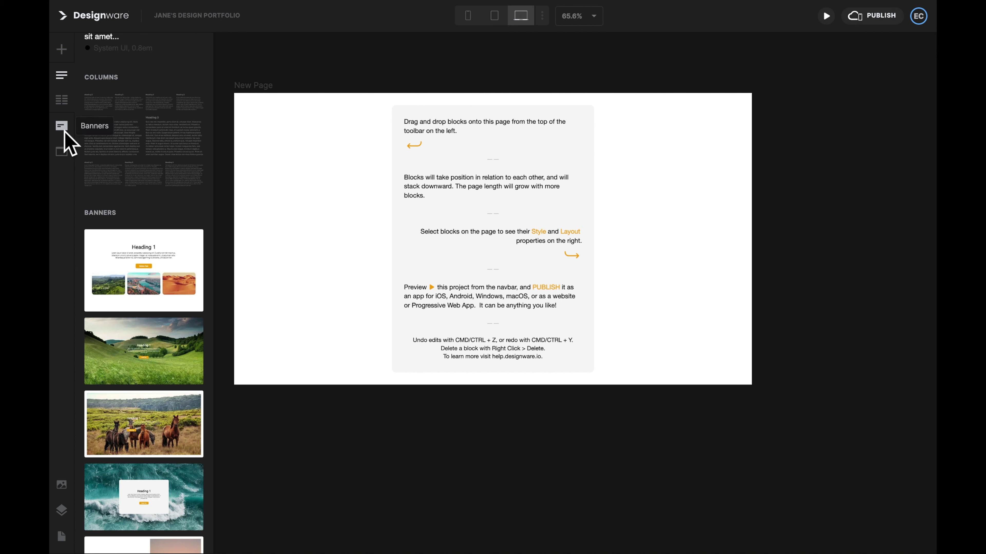
# Step: Place a Basic Header at the top of the page and switch to mobile view
pyautogui.click(60, 152)
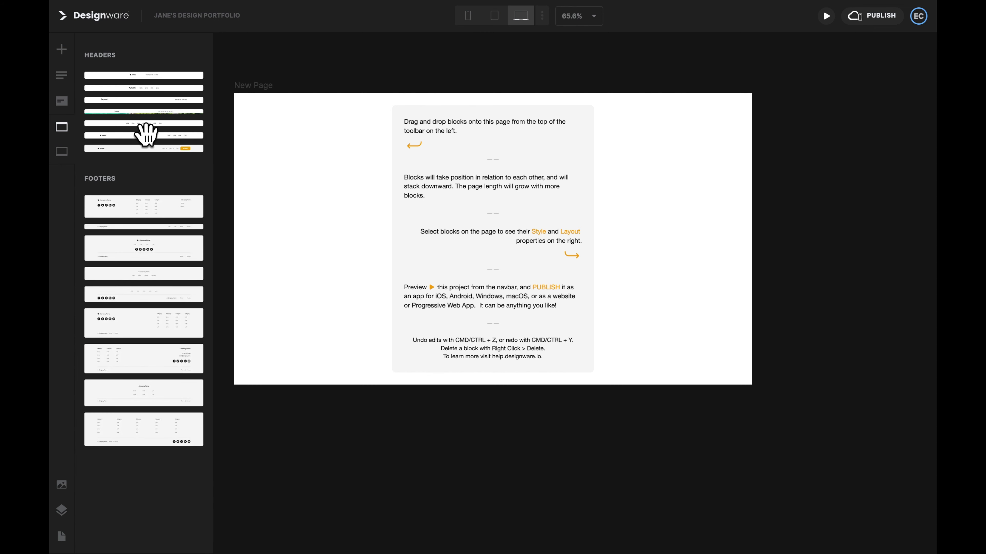
pyautogui.moveTo(148, 134); pyautogui.dragTo(344, 133)
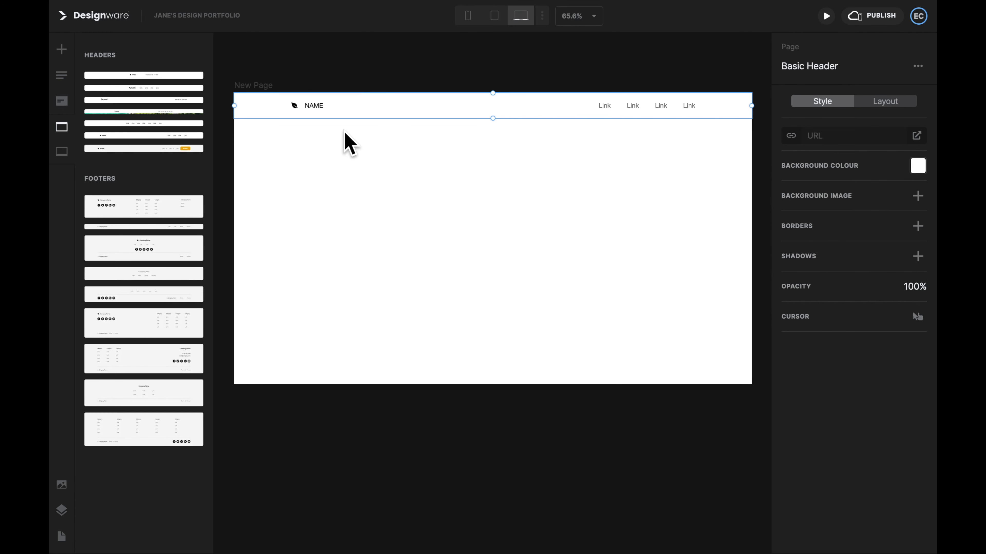
pyautogui.click(490, 17)
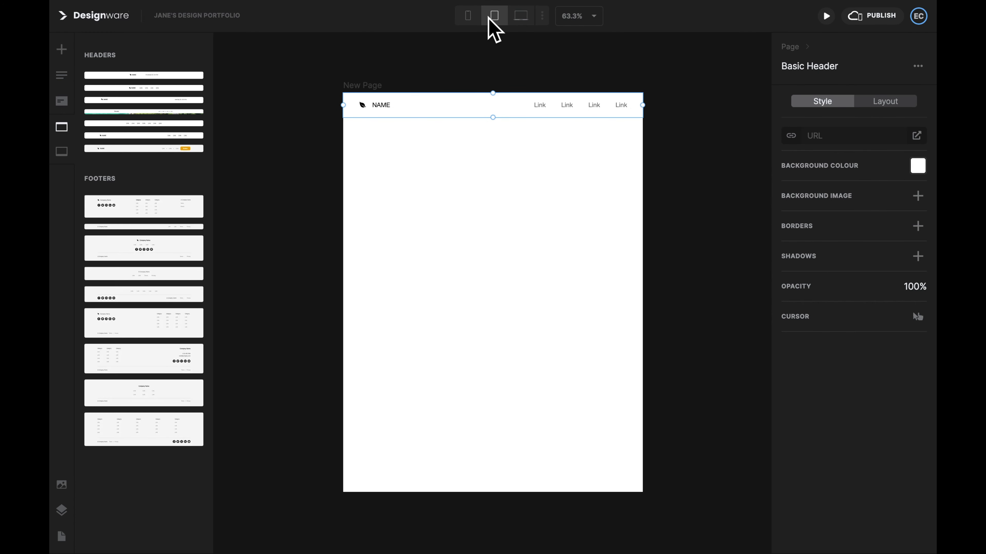
pyautogui.click(467, 17)
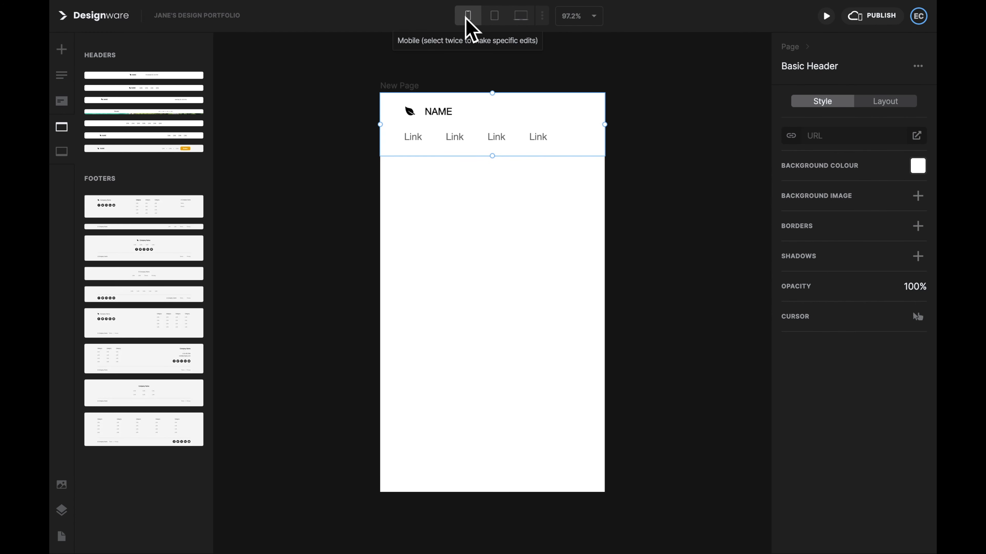
# Step: Replace NAME with the designer's name and rename the first two links to Work and About
pyautogui.doubleClick(438, 111)
pyautogui.write('Jane Design')
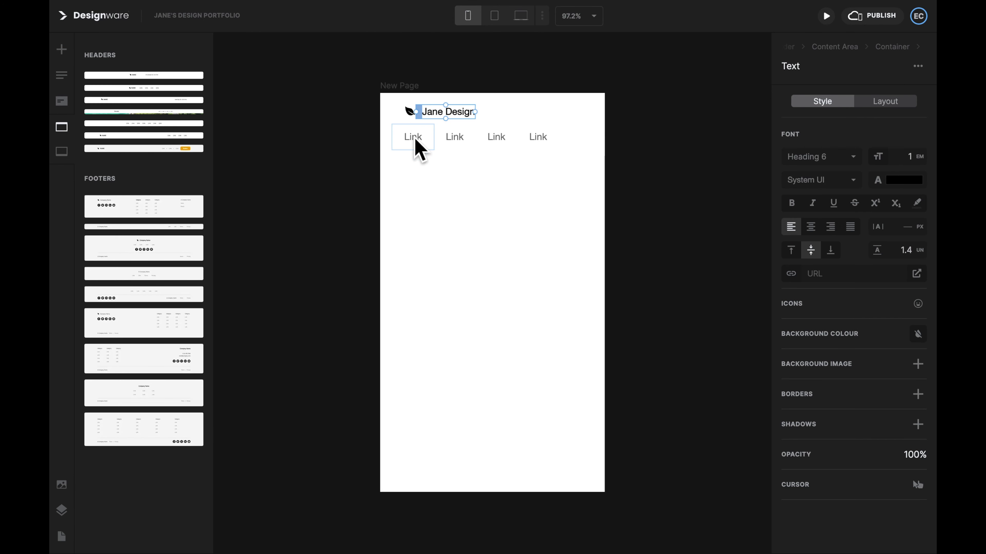
pyautogui.doubleClick(412, 136)
pyautogui.write('Work')
pyautogui.doubleClick(458, 136)
pyautogui.write('About')
pyautogui.click(549, 202)
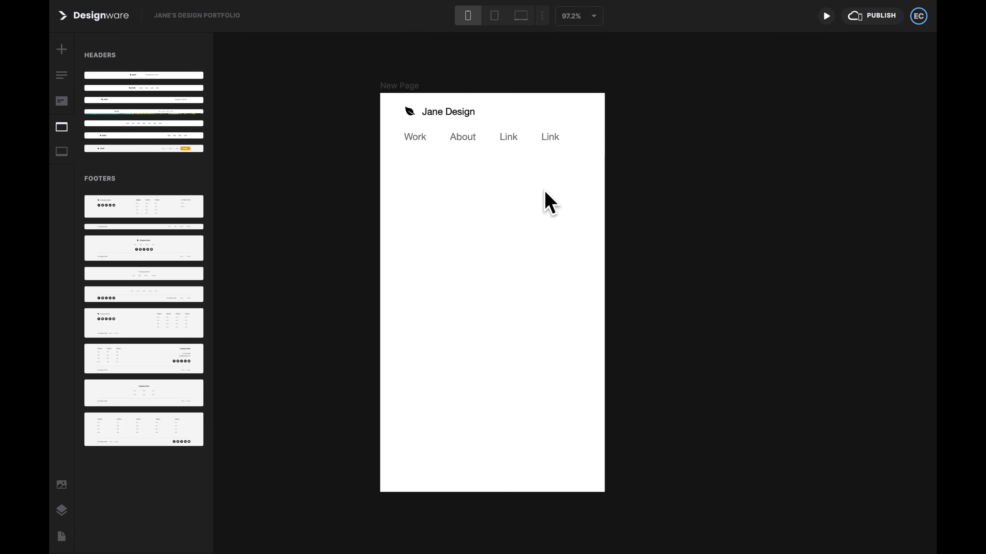
# Step: Delete the remaining Link navigation items from the header
pyautogui.rightClick(517, 142)
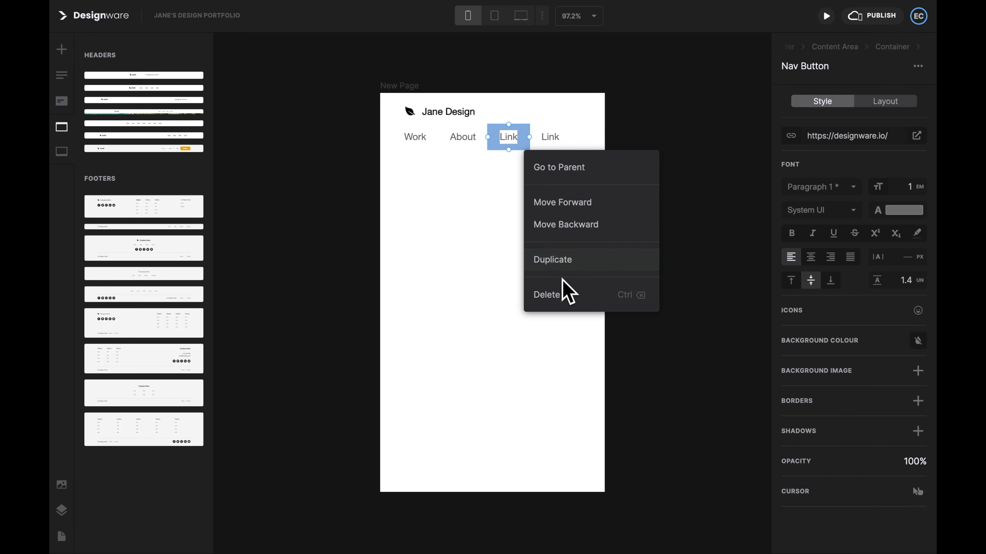
pyautogui.click(606, 307)
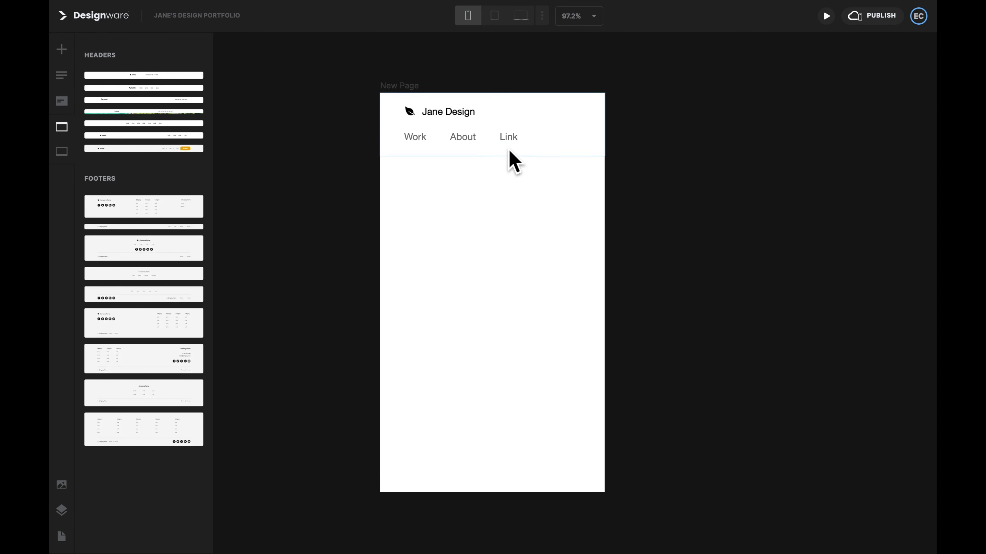
pyautogui.click(509, 138)
pyautogui.hotkey('ctrl', 'Delete')
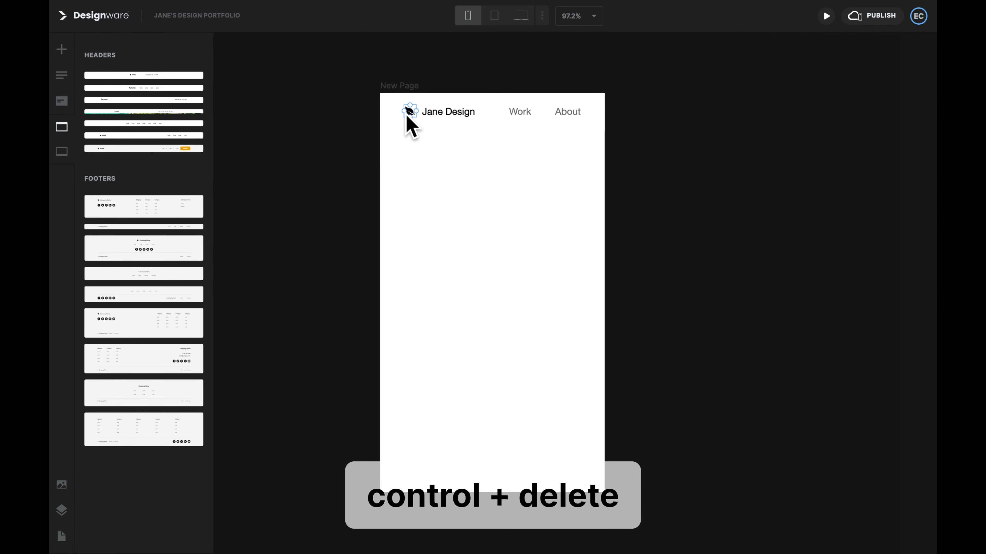
# Step: Delete the leaf logo and check the header at tablet, laptop and mobile widths
pyautogui.click(408, 112)
pyautogui.hotkey('ctrl', 'Delete')
pyautogui.click(494, 15)
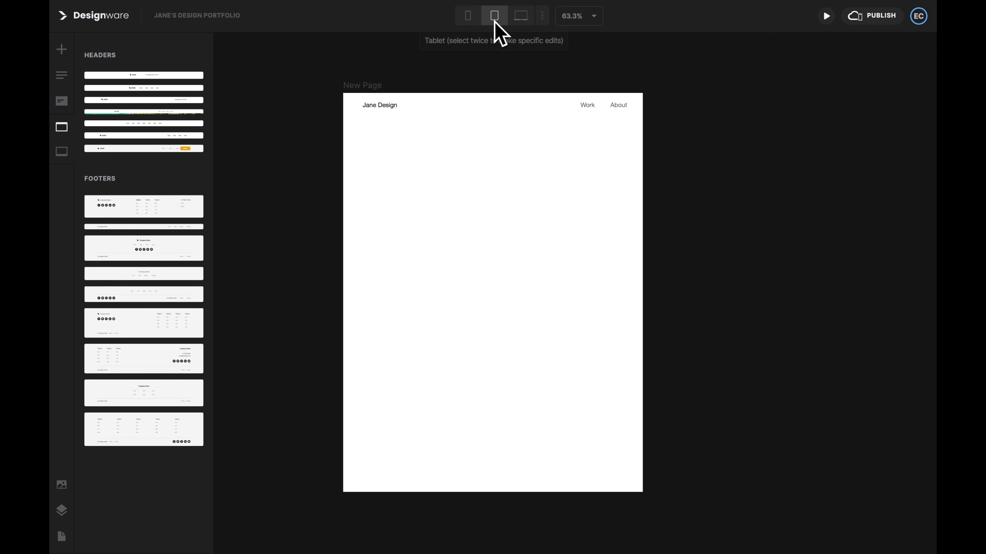
pyautogui.click(521, 18)
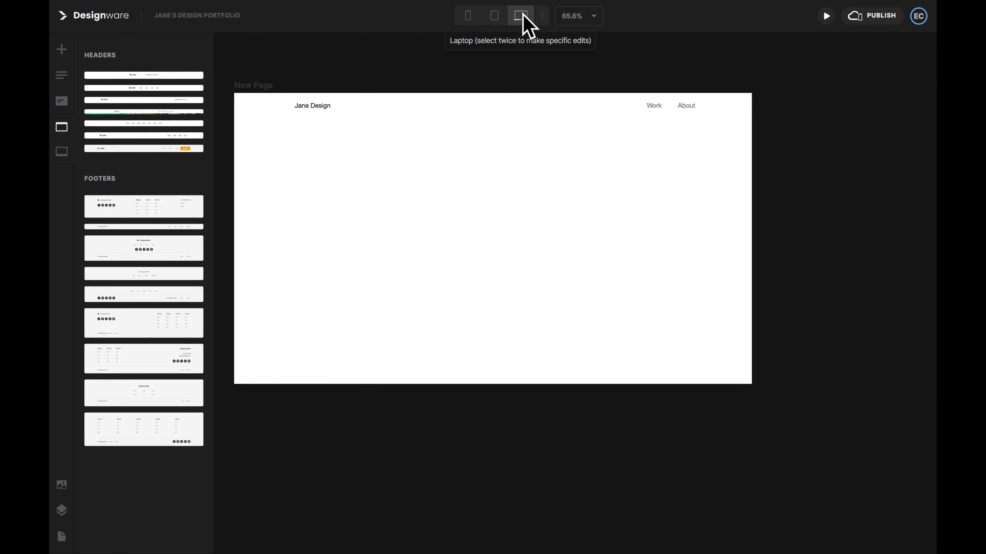
pyautogui.click(471, 21)
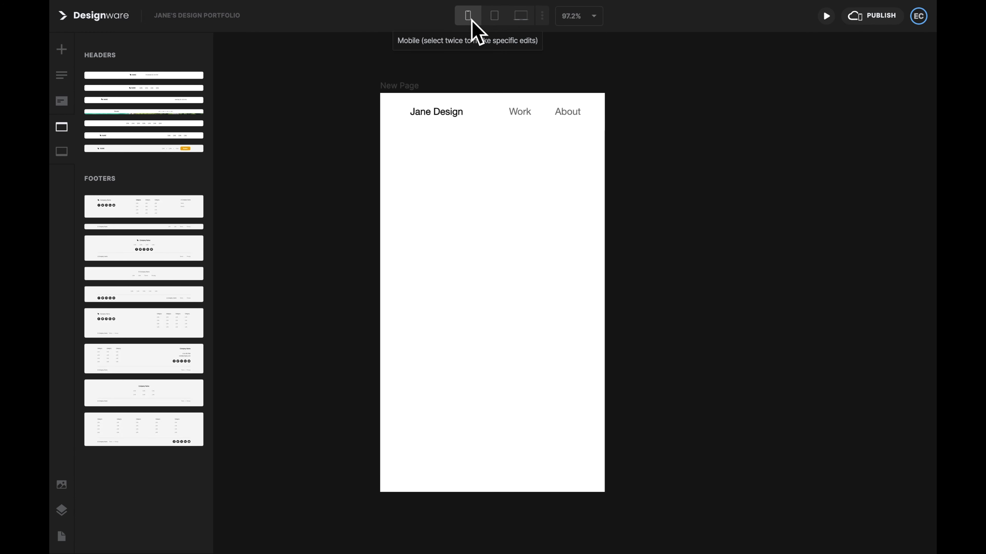
# Step: Inspect the site-name container's Layout settings, then select the name text
pyautogui.click(429, 117)
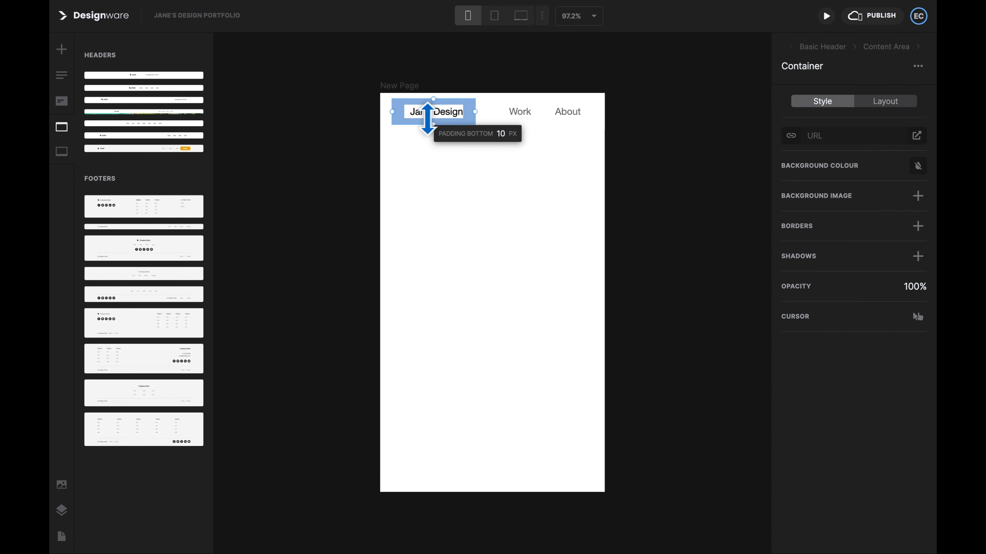
pyautogui.click(886, 103)
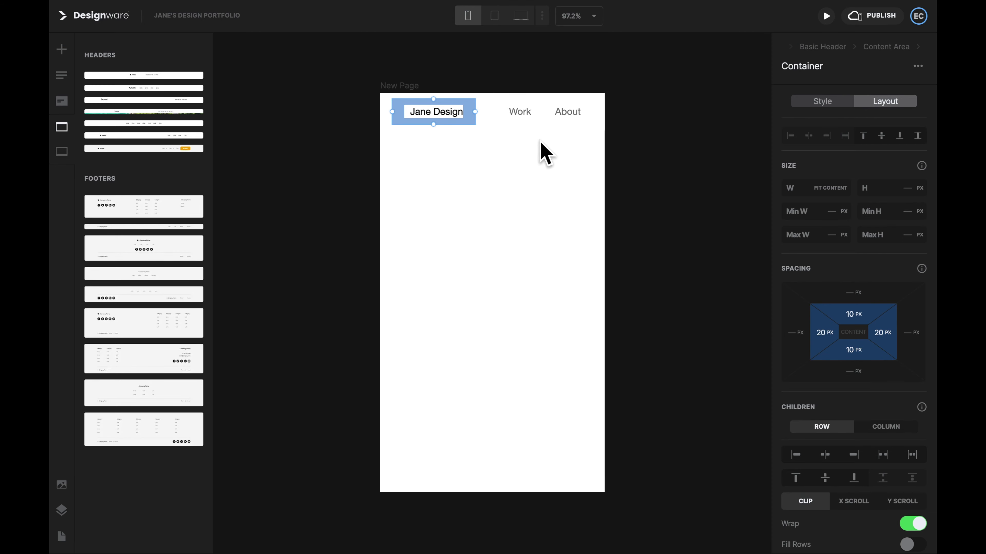
pyautogui.click(416, 113)
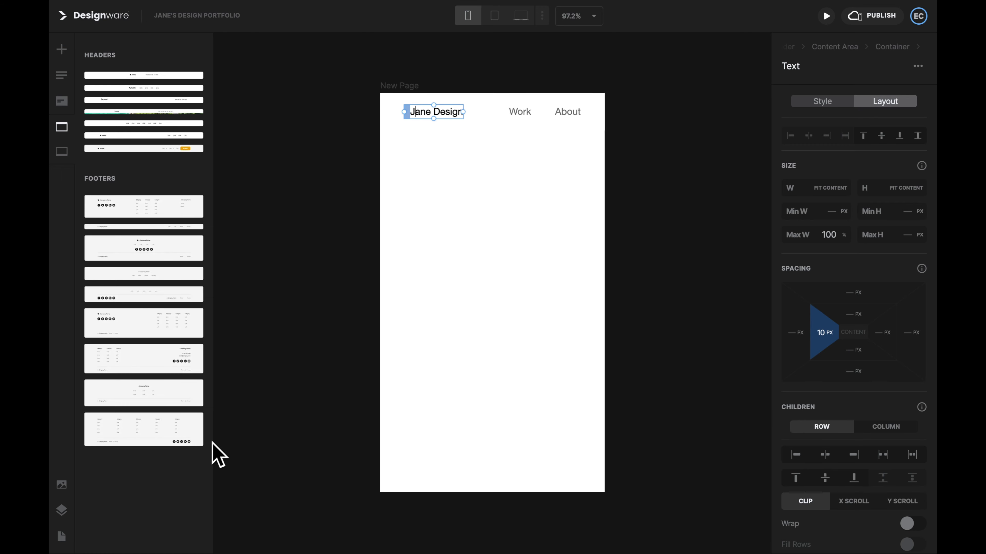
# Step: Reduce the site-name text's left padding from 10 px to 0 in the Spacing settings
pyautogui.click(62, 509)
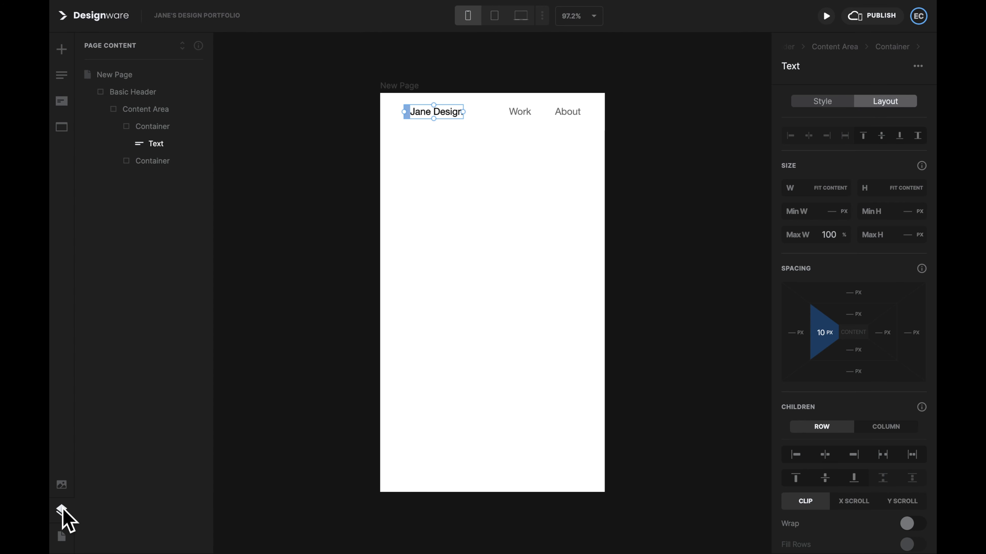
pyautogui.click(167, 126)
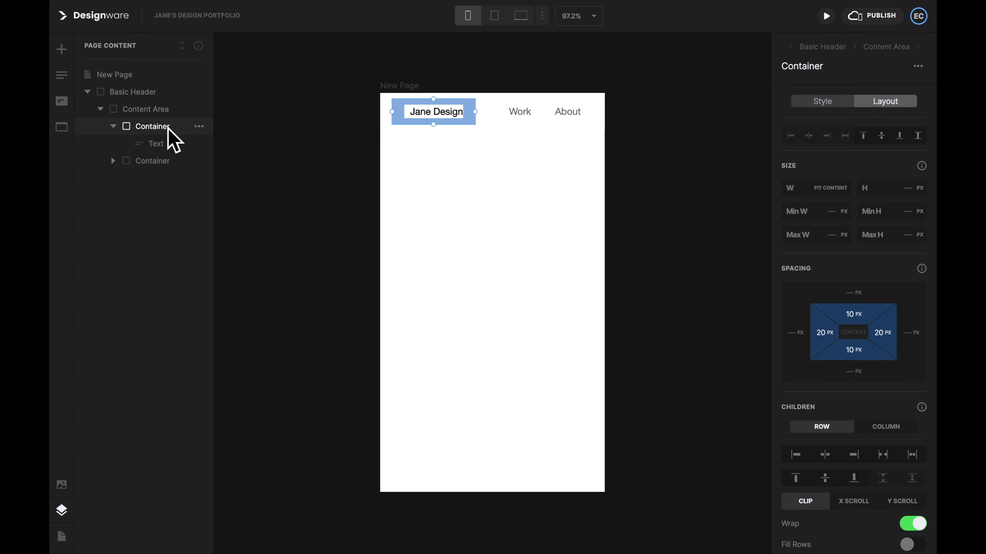
pyautogui.click(169, 145)
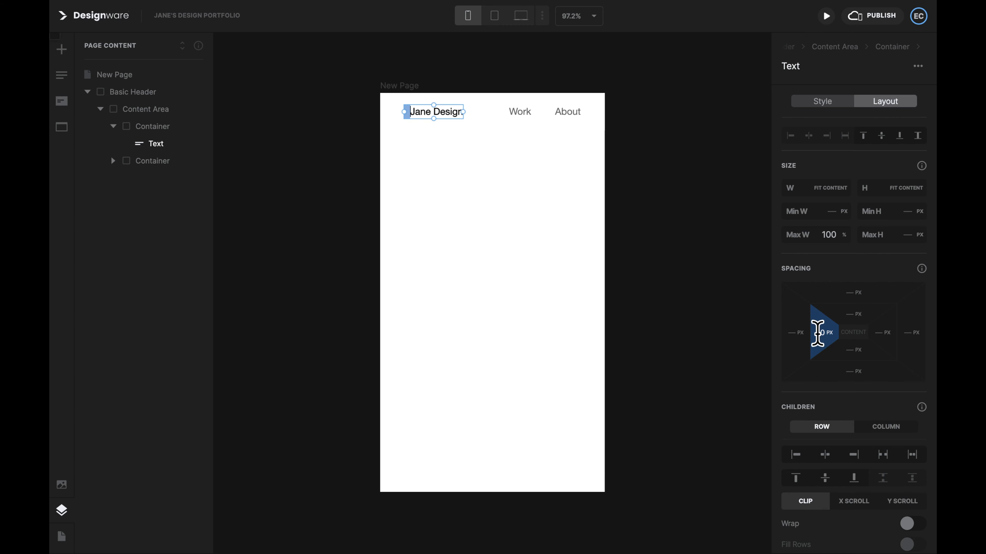
pyautogui.moveTo(817, 334); pyautogui.dragTo(798, 346)
pyautogui.click(822, 334)
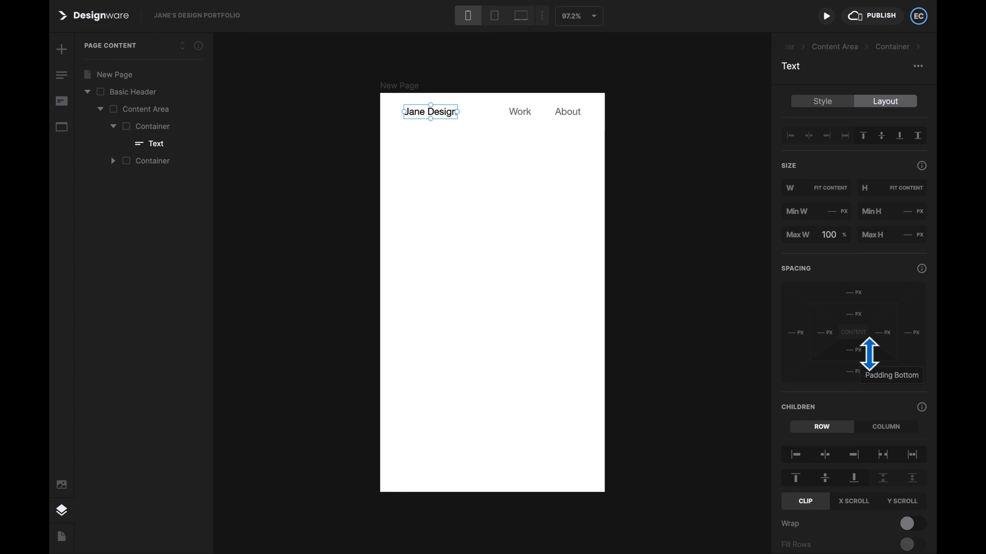
# Step: Insert an image block below the navbar from Quick Add
pyautogui.click(660, 206)
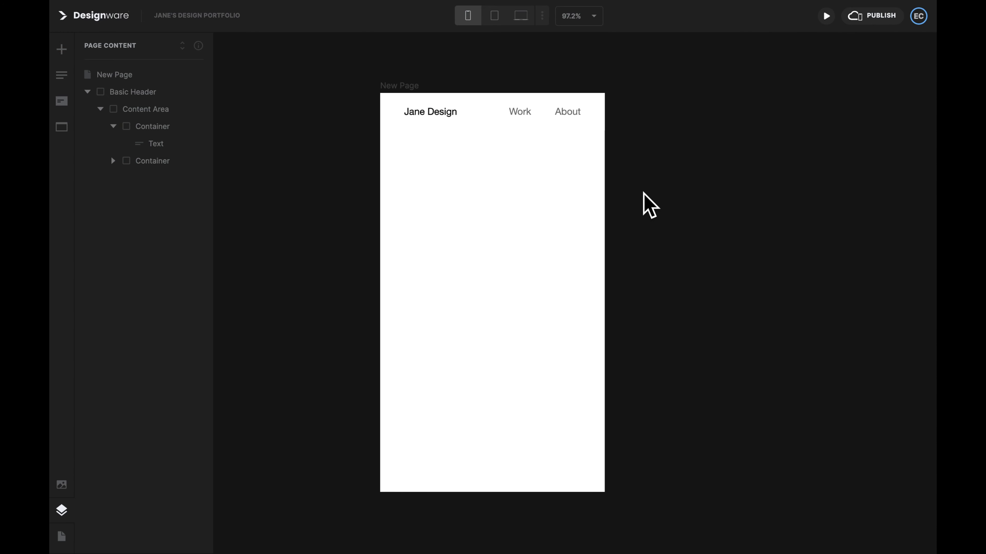
pyautogui.click(60, 51)
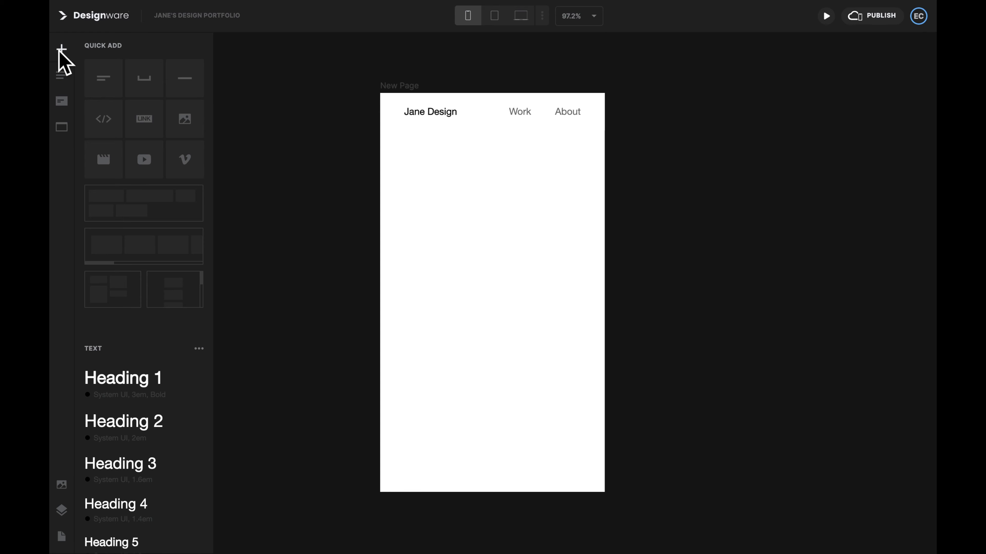
pyautogui.click(192, 127)
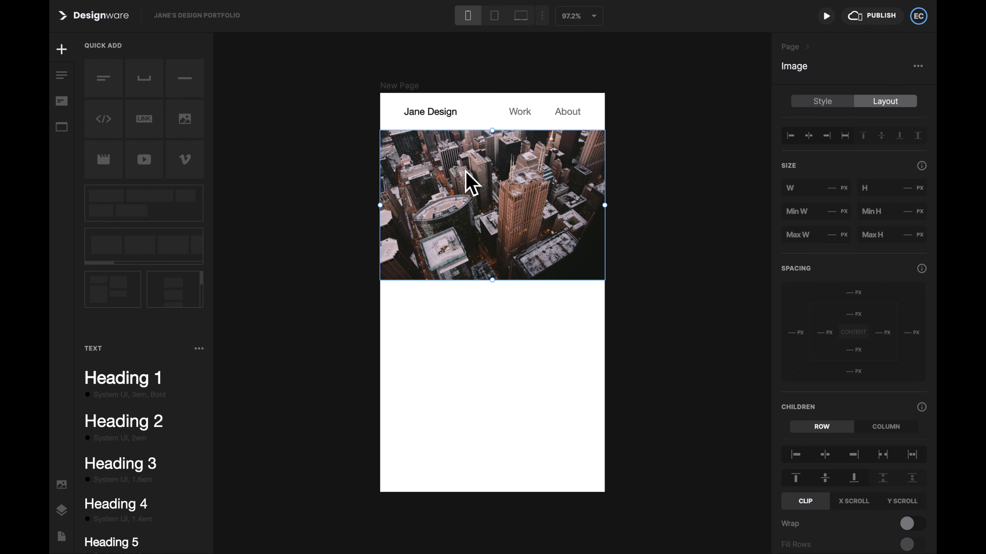
# Step: Replace the placeholder photo with the animated ezgif .gif design-disciplines banner
pyautogui.click(827, 106)
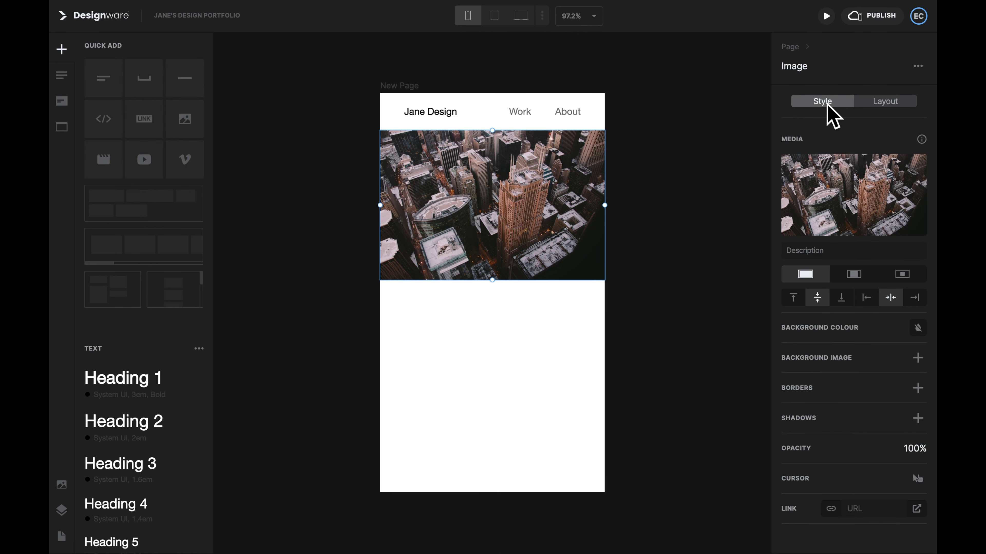
pyautogui.moveTo(862, 182)
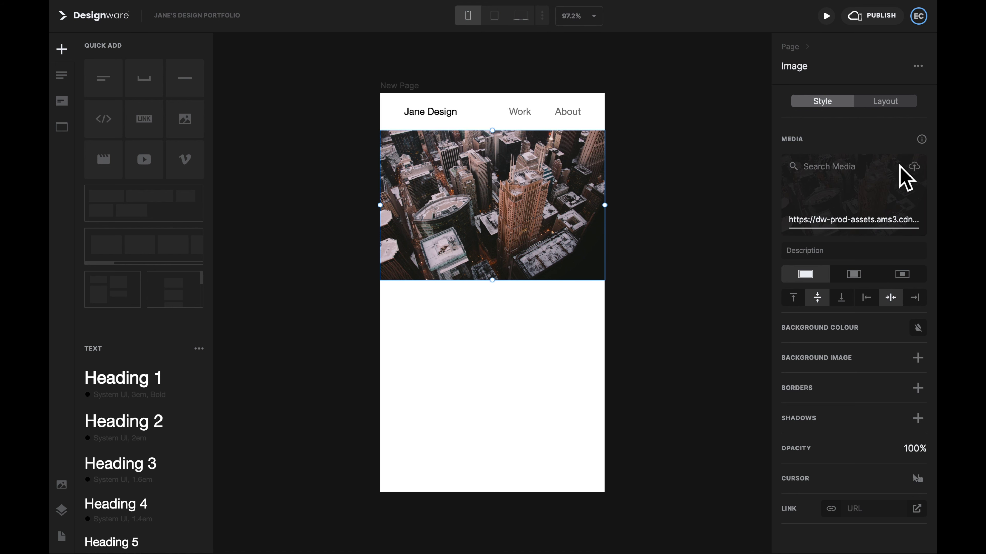
pyautogui.click(915, 166)
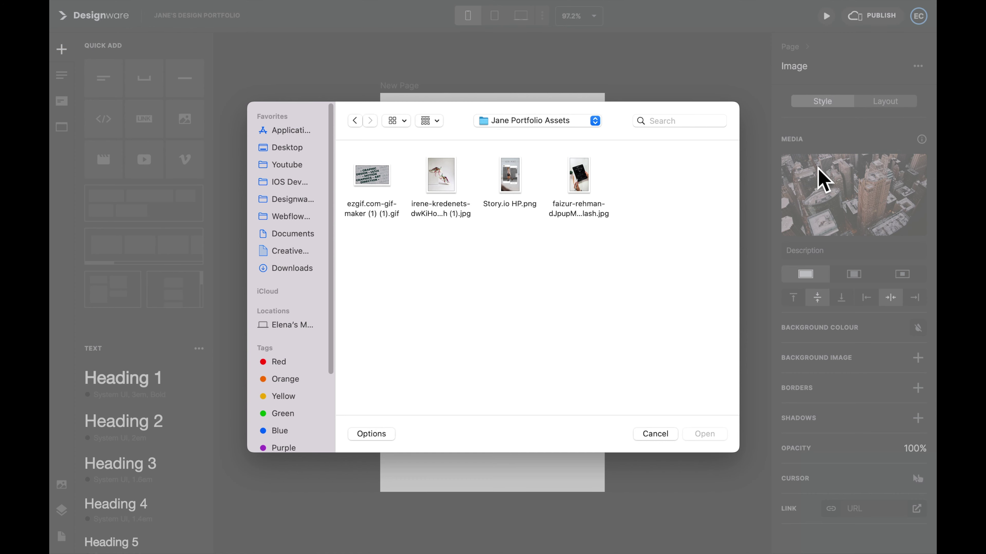
pyautogui.click(363, 183)
pyautogui.click(704, 434)
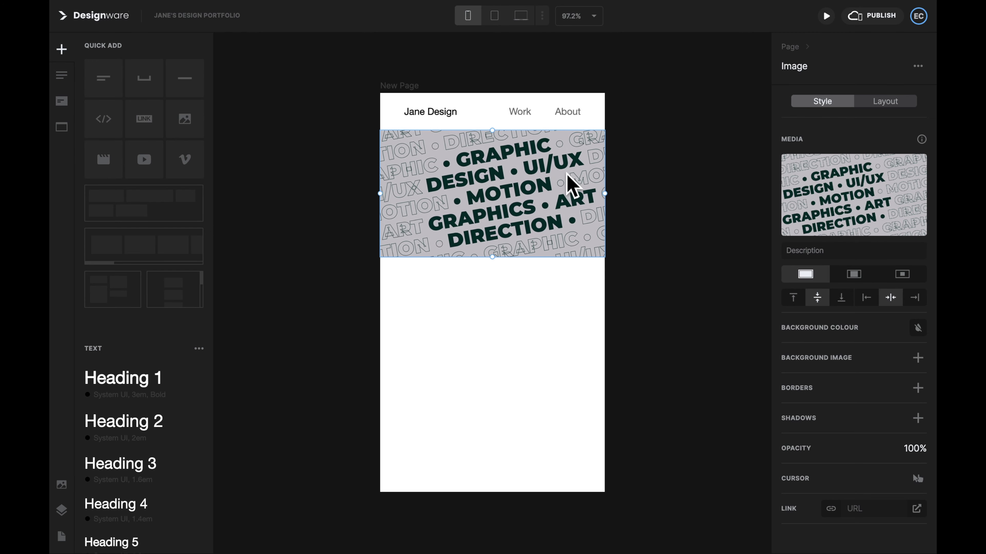
# Step: Set the banner image's height to 90 percent
pyautogui.click(884, 103)
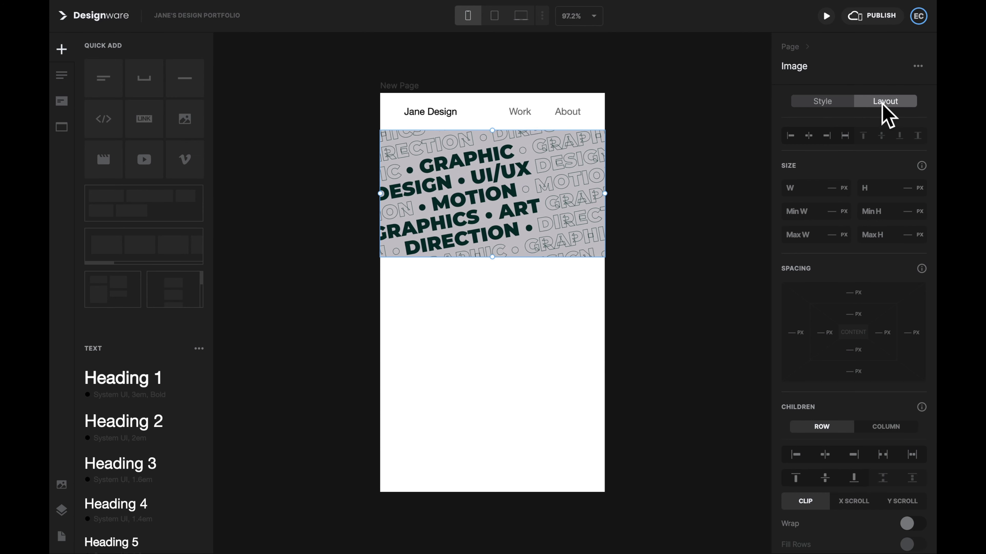
pyautogui.click(919, 189)
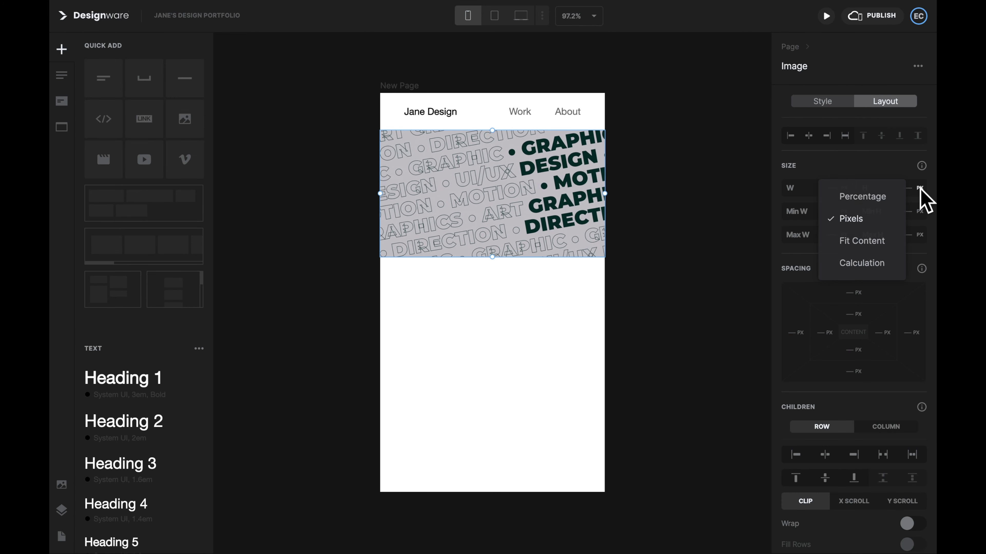
pyautogui.click(884, 194)
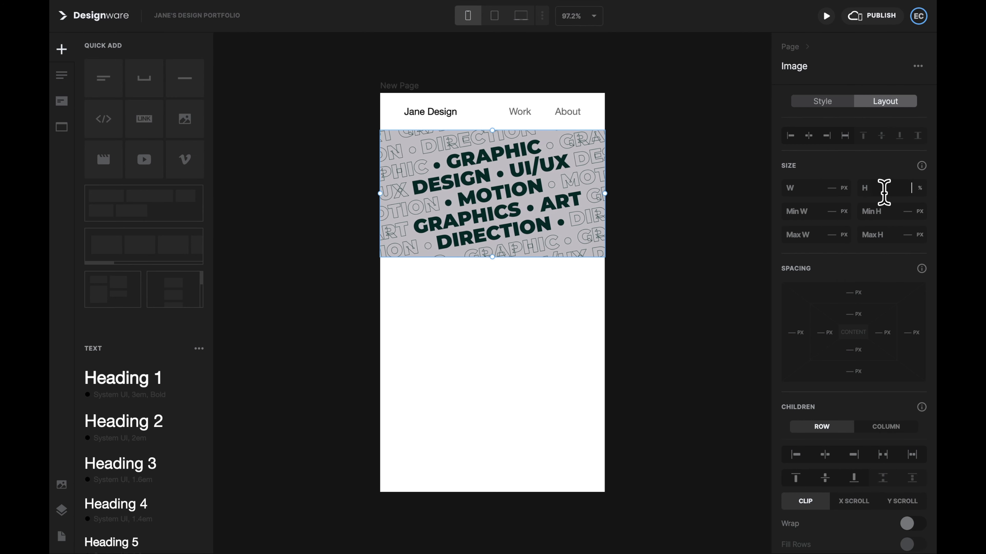
pyautogui.press('Return')
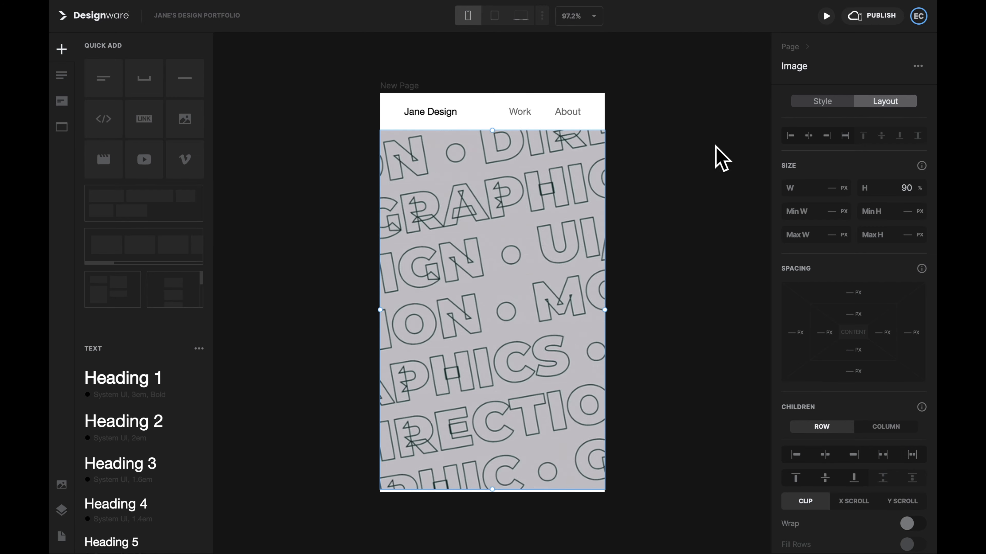
# Step: Preview the page at tablet and laptop widths, then return to mobile
pyautogui.click(495, 18)
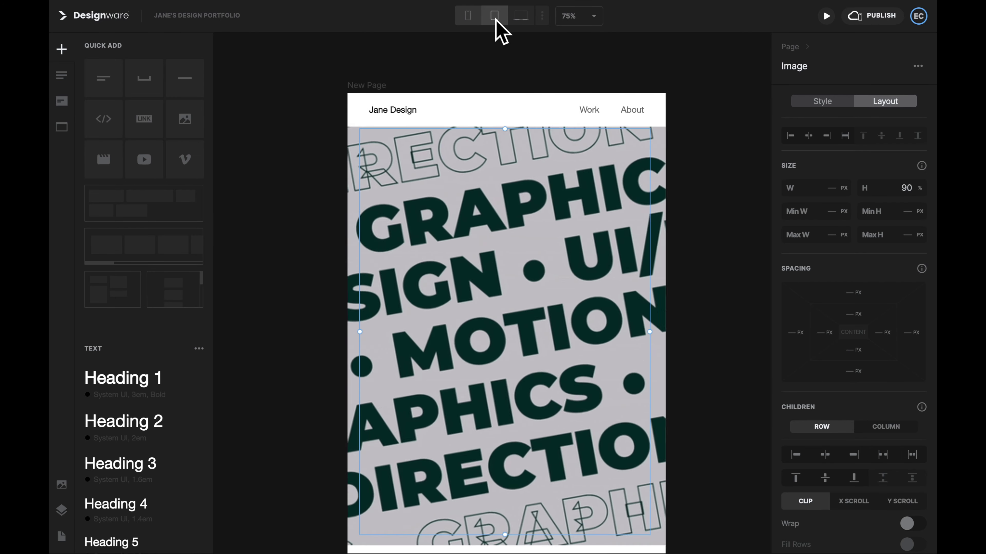
pyautogui.click(519, 20)
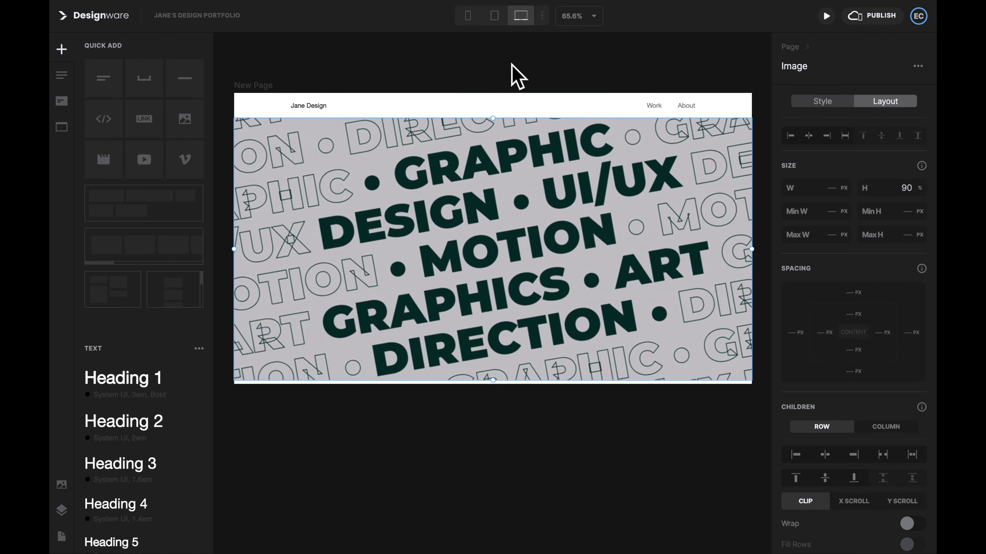
pyautogui.click(467, 17)
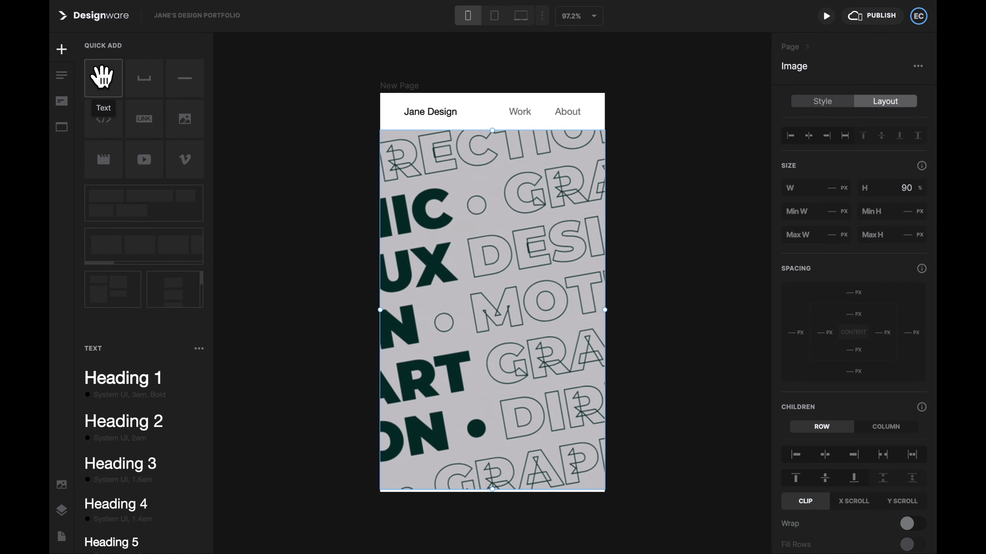
# Step: Drop a Heading 1 and a Paragraph 1 block inside the banner image
pyautogui.moveTo(136, 376); pyautogui.dragTo(539, 423)
pyautogui.moveTo(497, 321); pyautogui.dragTo(497, 318)
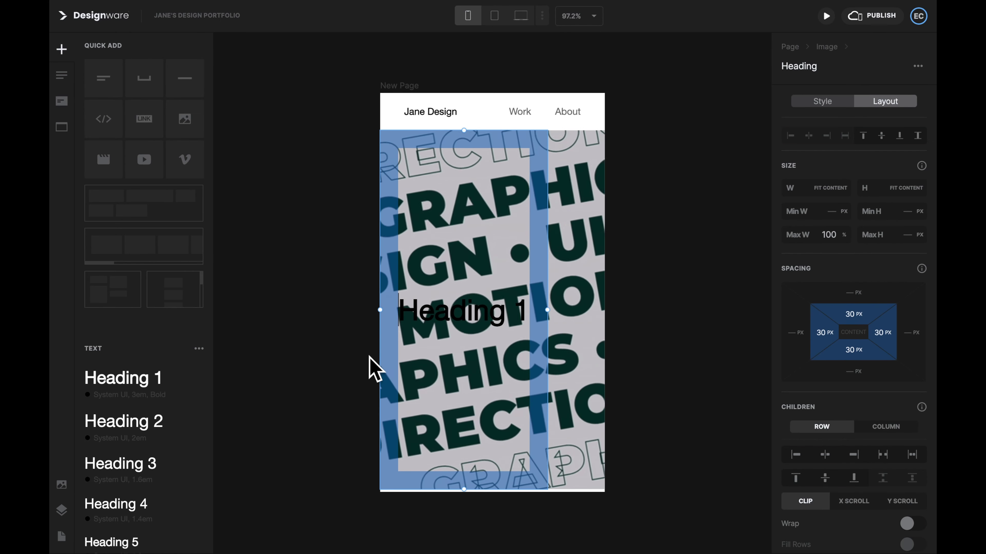
pyautogui.scroll(-5, 138, 440)
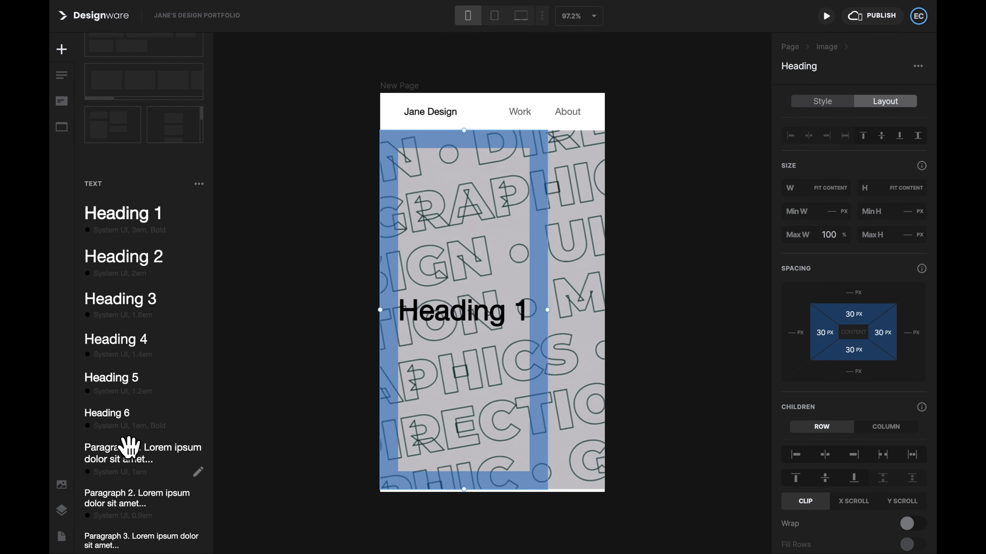
pyautogui.moveTo(131, 447); pyautogui.dragTo(459, 365)
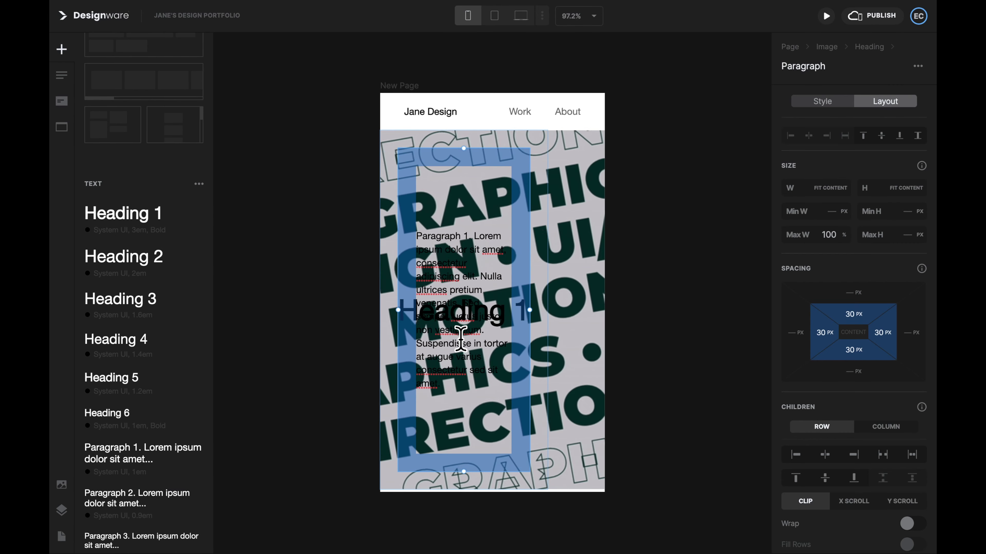
# Step: In Layers, move the Paragraph directly under Image so it sits beside the Heading
pyautogui.click(61, 509)
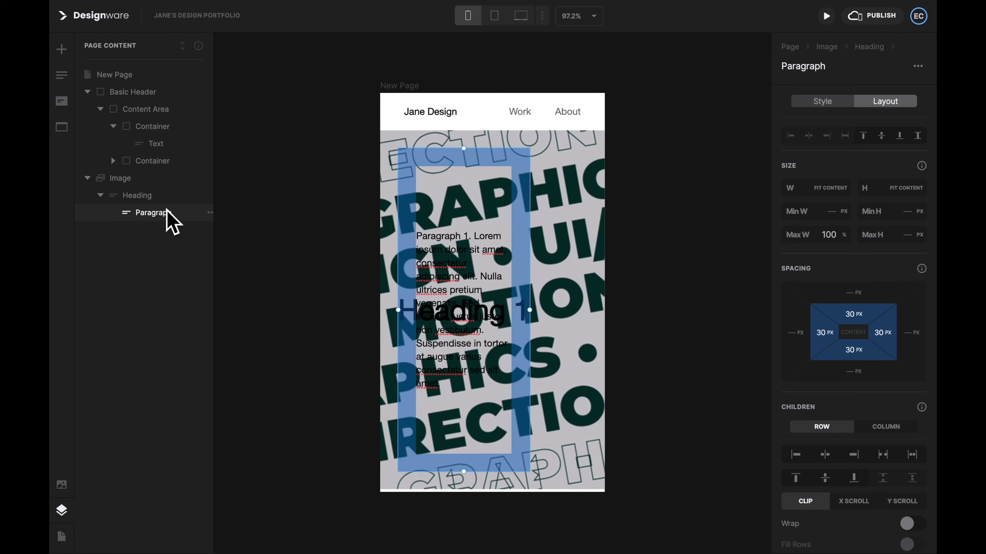
pyautogui.press('Escape')
pyautogui.press('Escape')
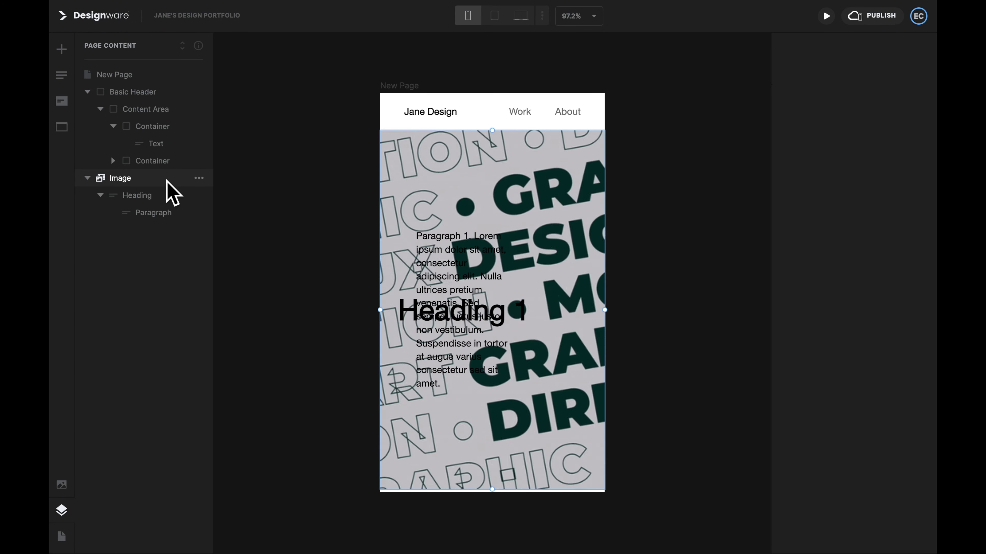
pyautogui.click(166, 190)
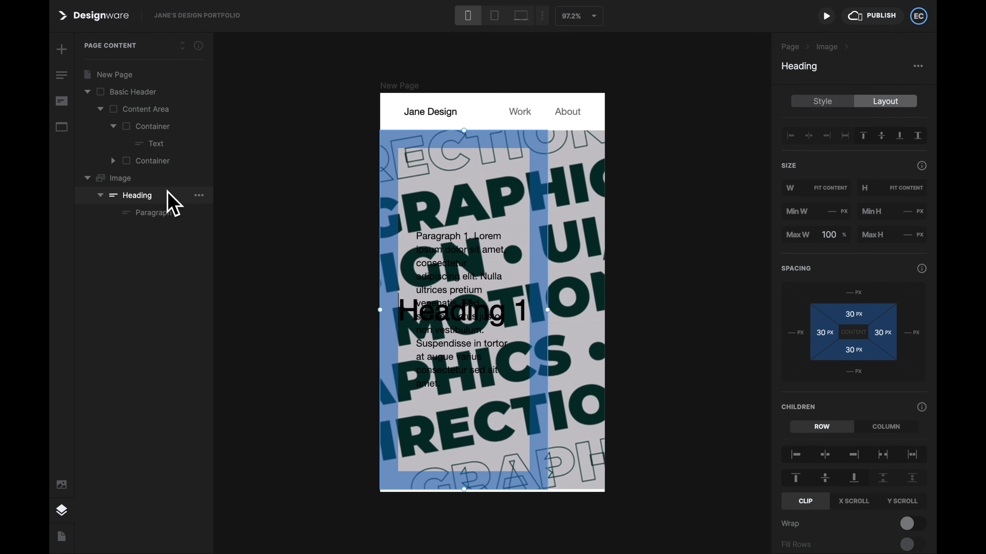
pyautogui.click(171, 211)
pyautogui.moveTo(172, 212); pyautogui.dragTo(137, 177)
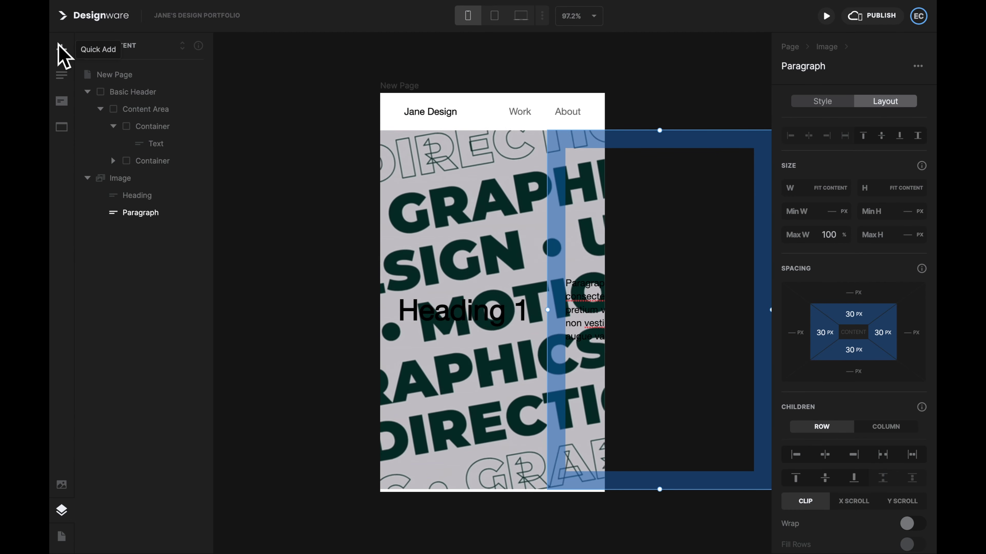
# Step: Add a Container and move it into the banner Image via the layer tree
pyautogui.click(61, 47)
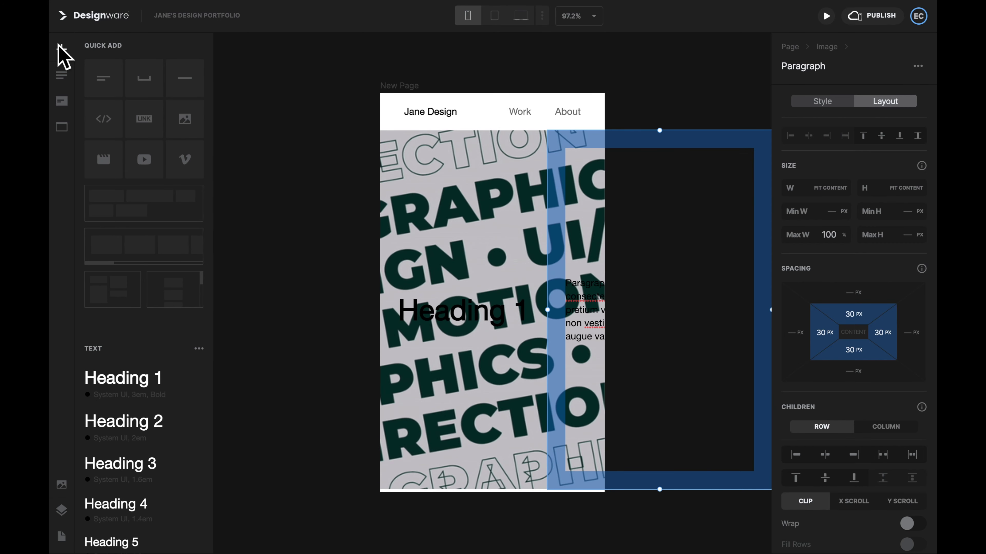
pyautogui.click(123, 197)
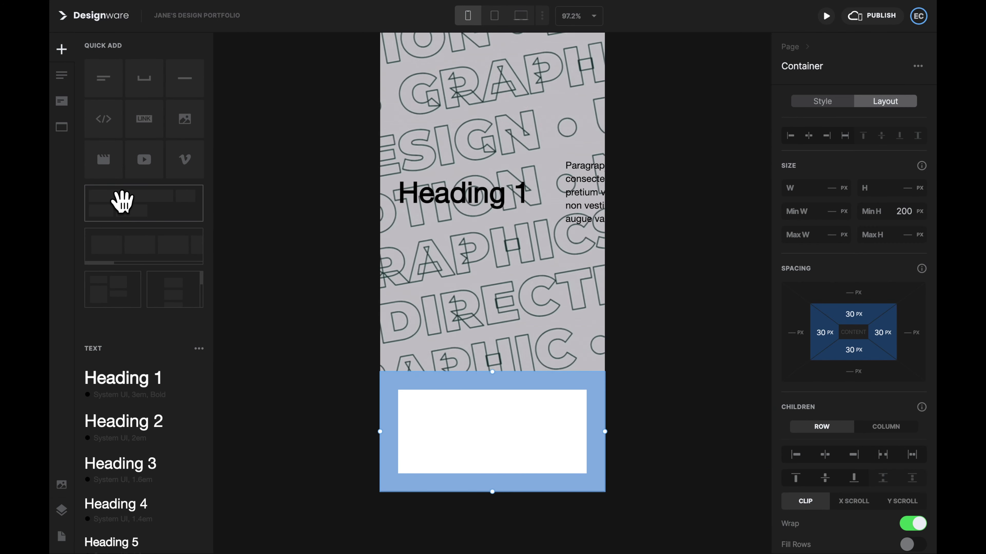
pyautogui.click(60, 511)
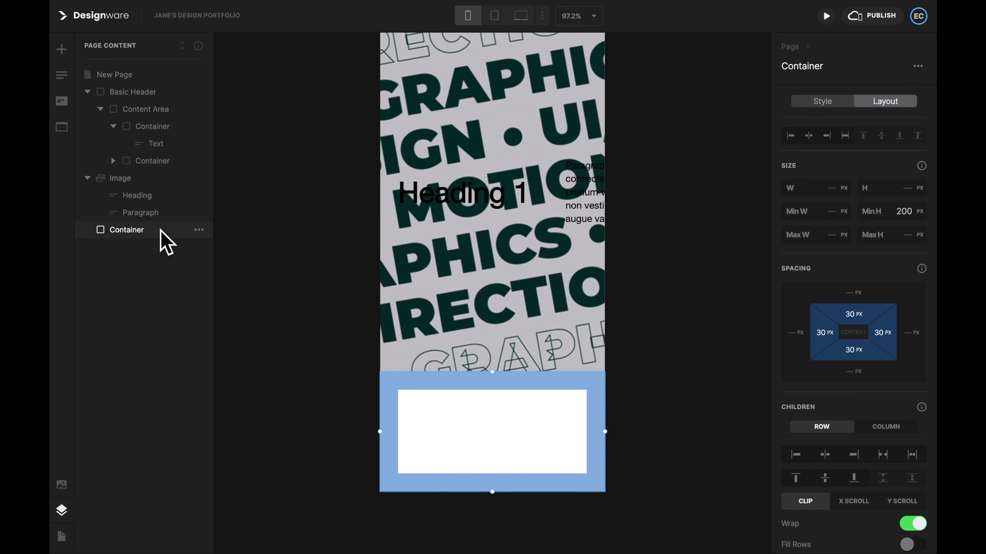
pyautogui.moveTo(159, 230); pyautogui.dragTo(154, 220)
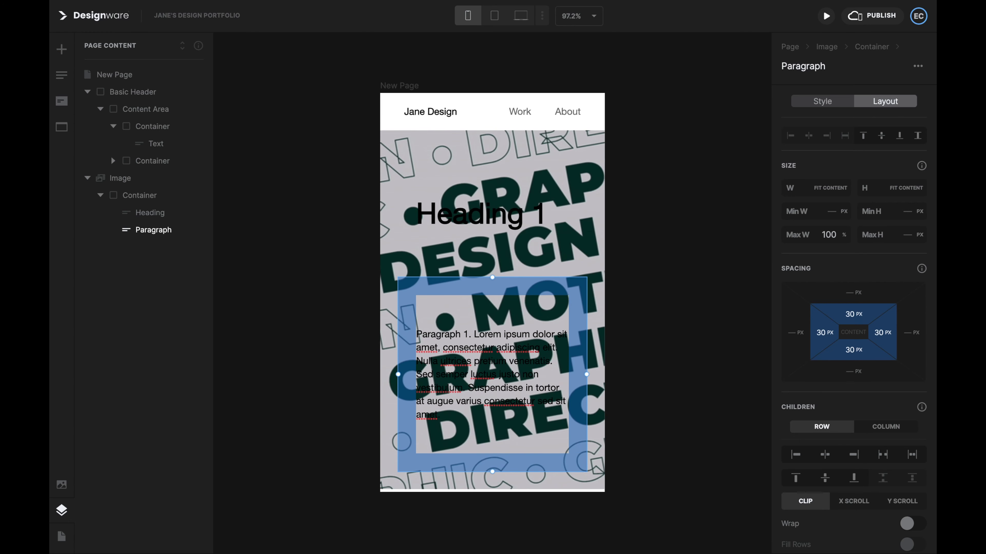
# Step: Fill the hero container with #0C1A1A at 90% opacity
pyautogui.click(142, 195)
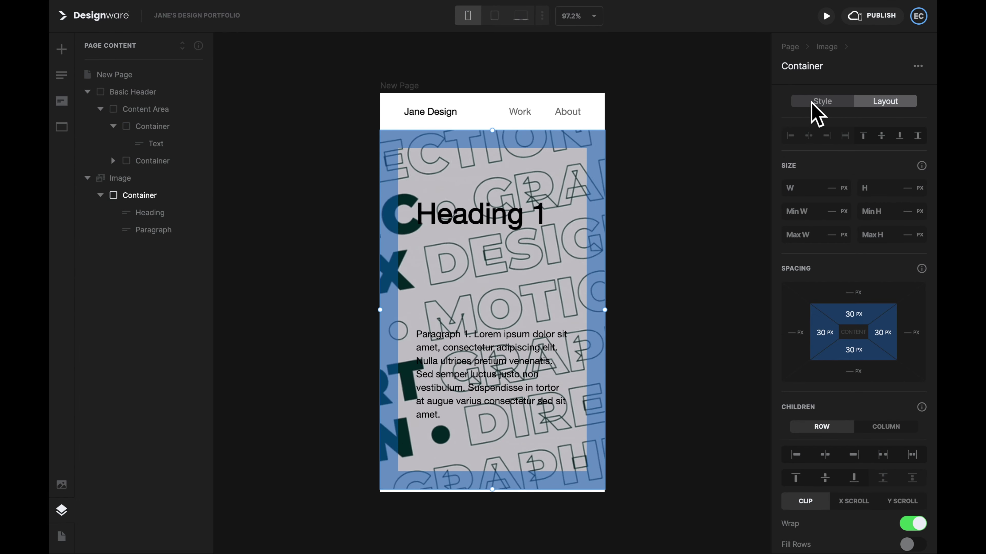
pyautogui.click(822, 102)
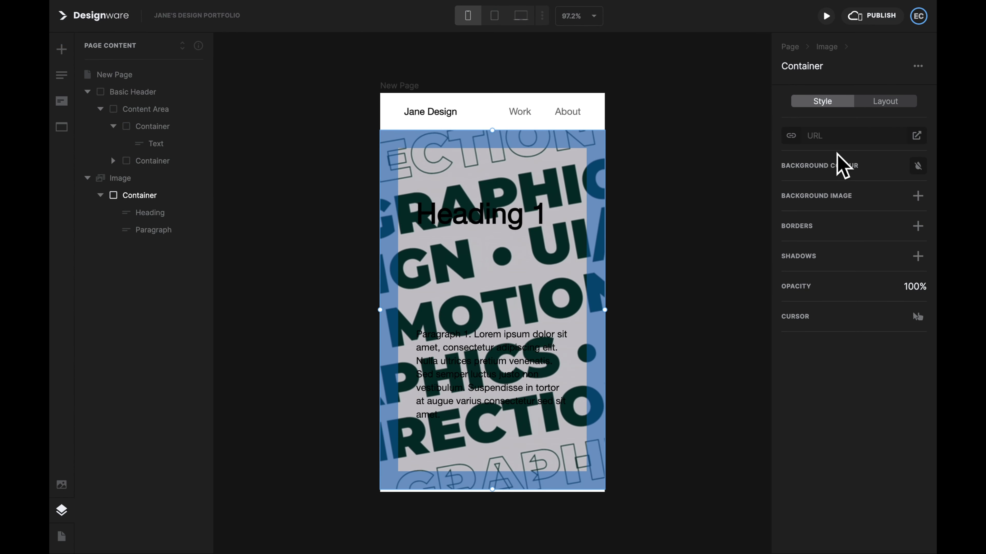
pyautogui.click(917, 166)
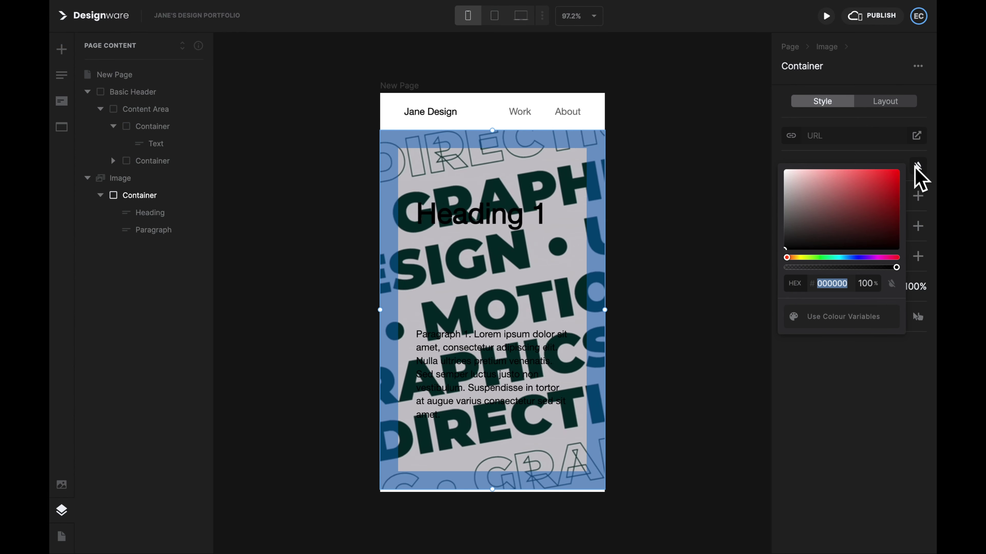
pyautogui.write('0C1A1A')
pyautogui.doubleClick(862, 287)
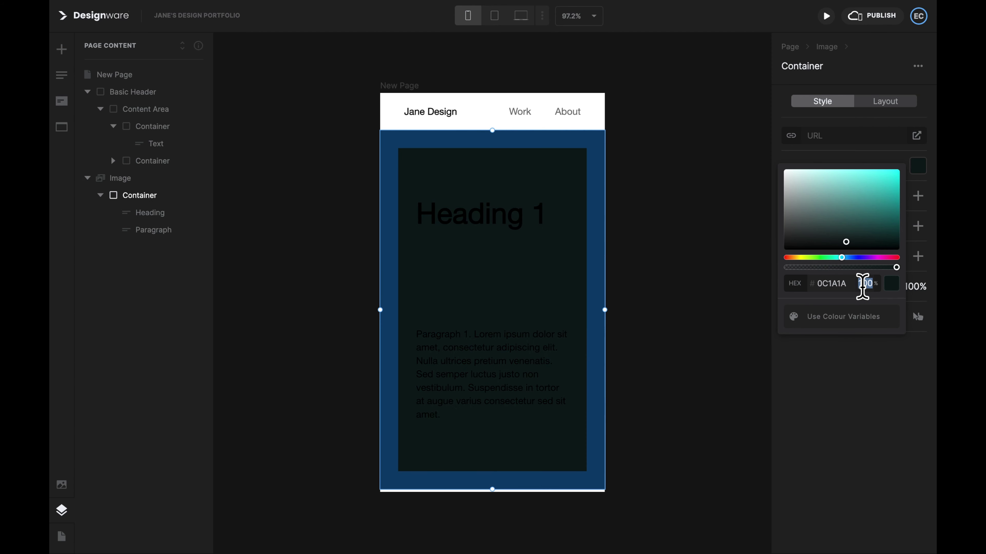
pyautogui.write('90')
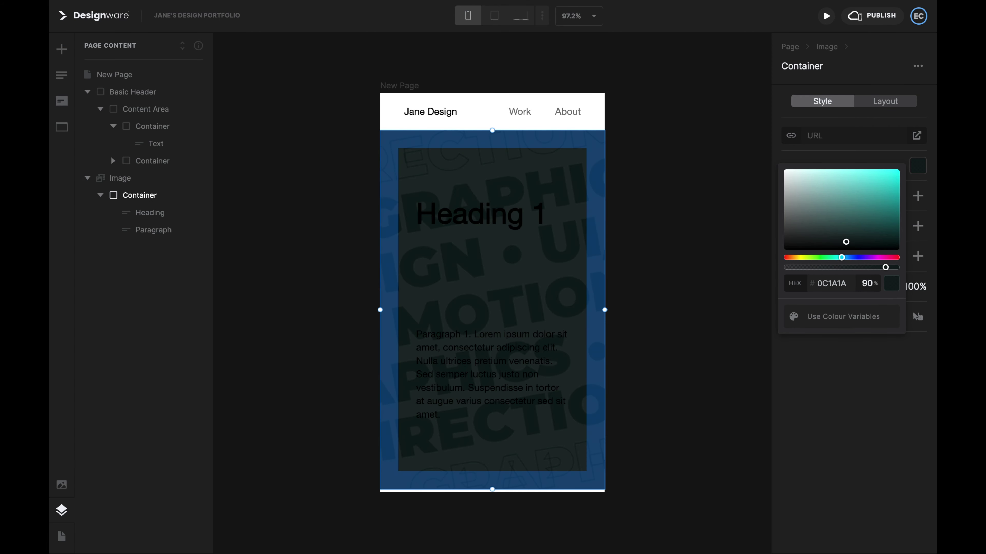
# Step: Retype the greeting heading and set its text colour to white
pyautogui.doubleClick(471, 226)
pyautogui.write("Hi, I'm Jane.")
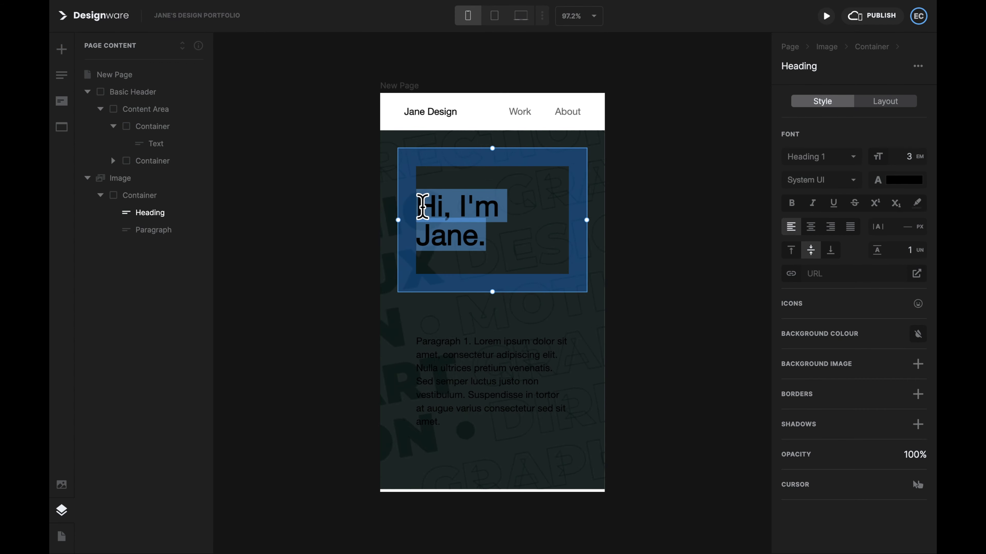
pyautogui.click(904, 180)
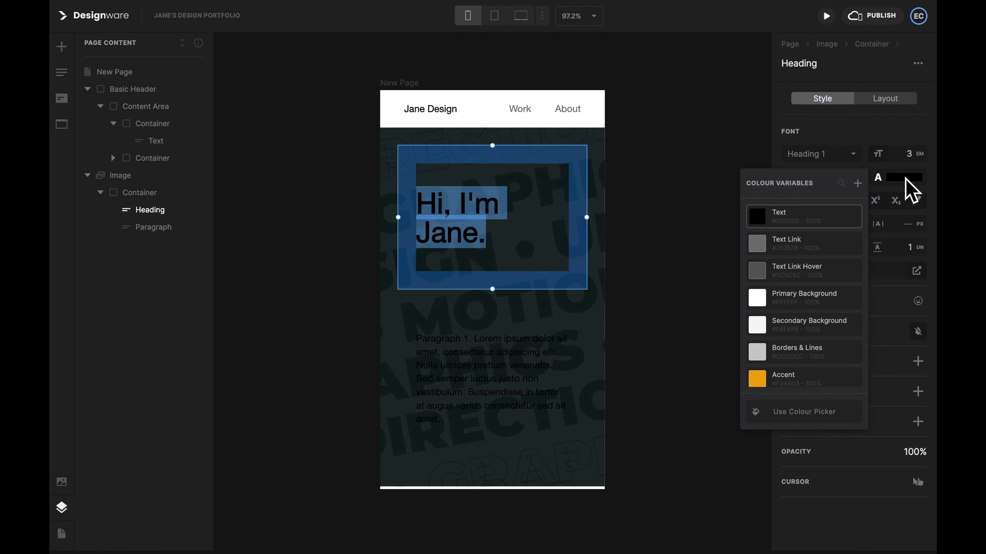
pyautogui.click(838, 407)
pyautogui.moveTo(750, 253); pyautogui.dragTo(729, 168)
# Step: Replace the placeholder paragraph with the freelance UI/UX designer bio in white
pyautogui.doubleClick(511, 374)
pyautogui.write("I'm a freelance UI/UX designer, located in London. Youd can learn more about me here, or scroll to see some of my favourite work.")
pyautogui.click(904, 178)
pyautogui.press('Escape')
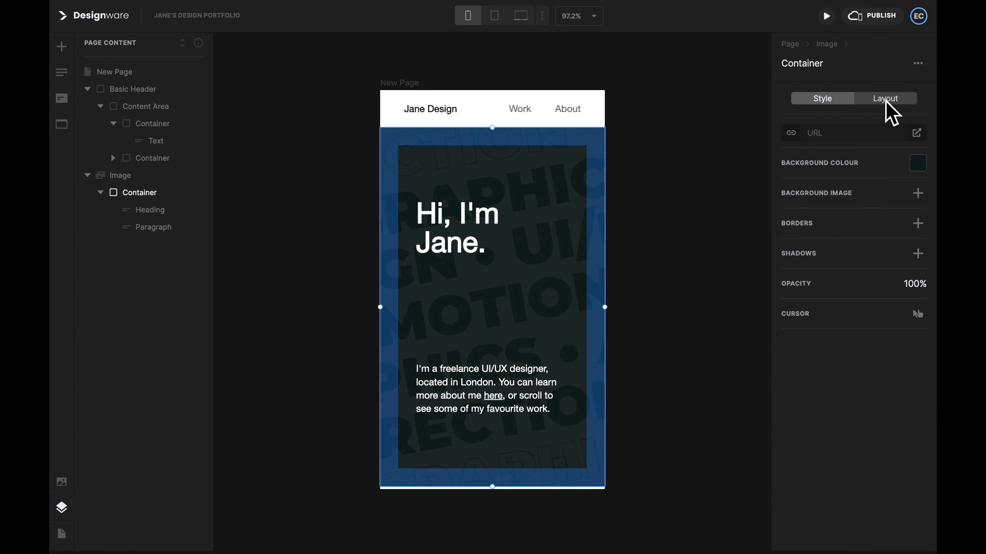
# Step: Preview at laptop width and clear all four paddings on the hero container
pyautogui.click(885, 99)
pyautogui.click(494, 17)
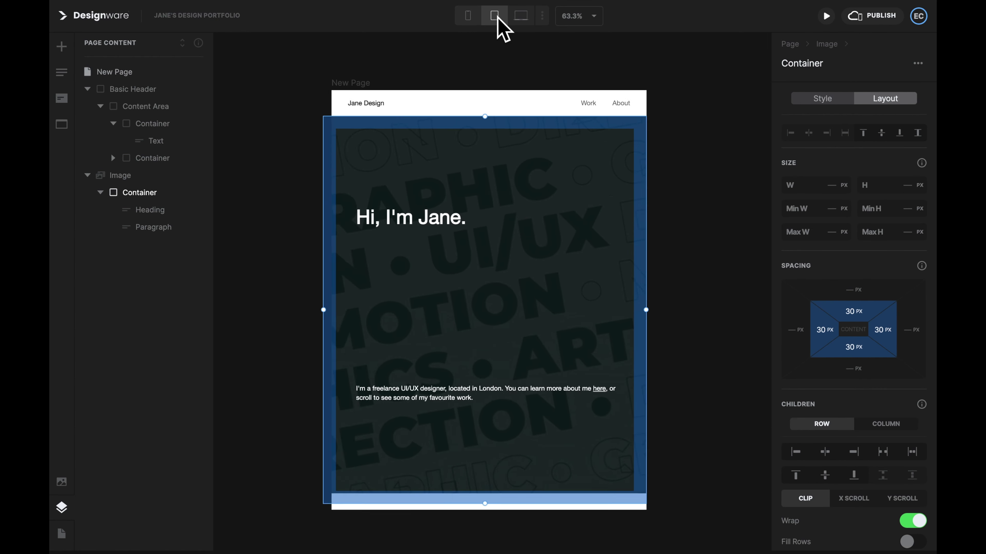
pyautogui.click(520, 18)
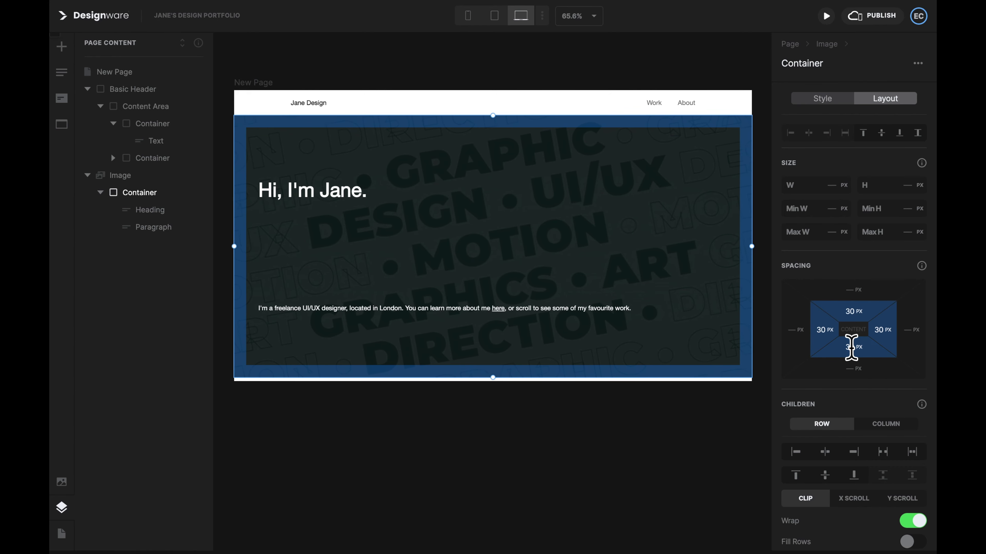
pyautogui.press('BackSpace')
pyautogui.click(822, 330)
pyautogui.press('BackSpace')
pyautogui.click(850, 311)
pyautogui.press('BackSpace')
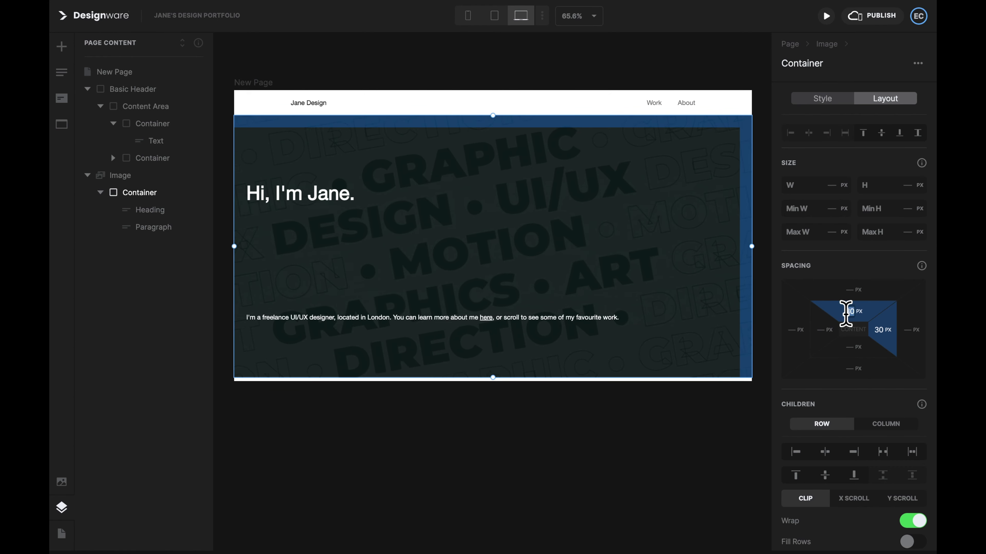
pyautogui.click(876, 330)
pyautogui.press('BackSpace')
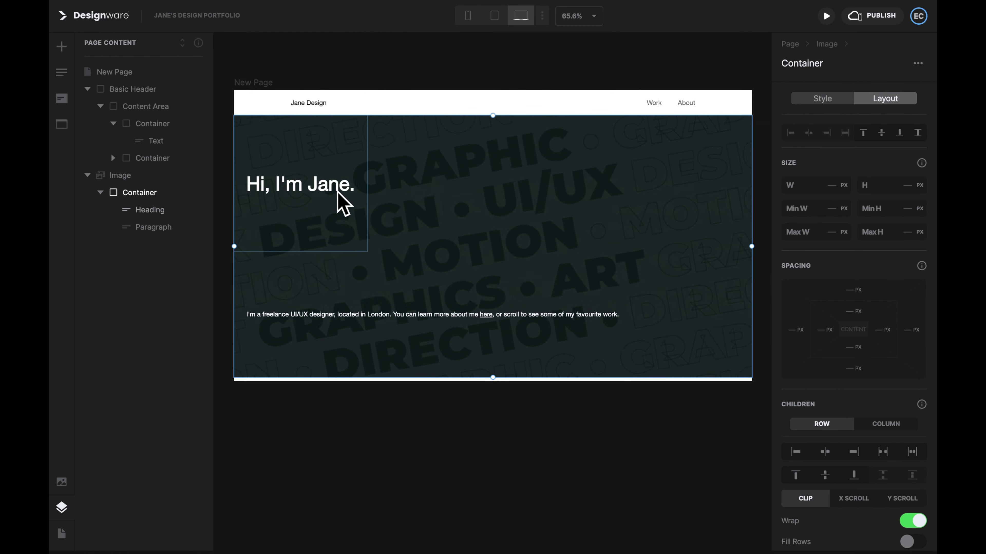
# Step: Clear the left, top and right padding on the hero heading
pyautogui.click(341, 209)
pyautogui.click(820, 330)
pyautogui.press('BackSpace')
pyautogui.click(853, 311)
pyautogui.press('BackSpace')
pyautogui.click(879, 329)
pyautogui.press('BackSpace')
pyautogui.click(850, 347)
# Step: Clear the heading's bottom padding and the bio paragraph's padding
pyautogui.press('BackSpace')
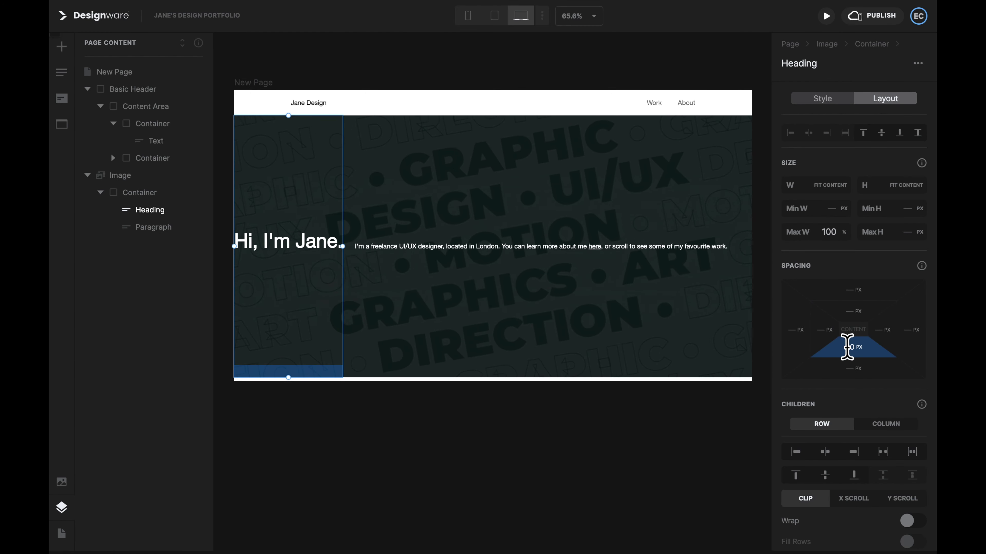
pyautogui.click(600, 268)
pyautogui.click(819, 329)
pyautogui.press('BackSpace')
pyautogui.click(853, 311)
pyautogui.press('BackSpace')
pyautogui.click(878, 330)
pyautogui.press('BackSpace')
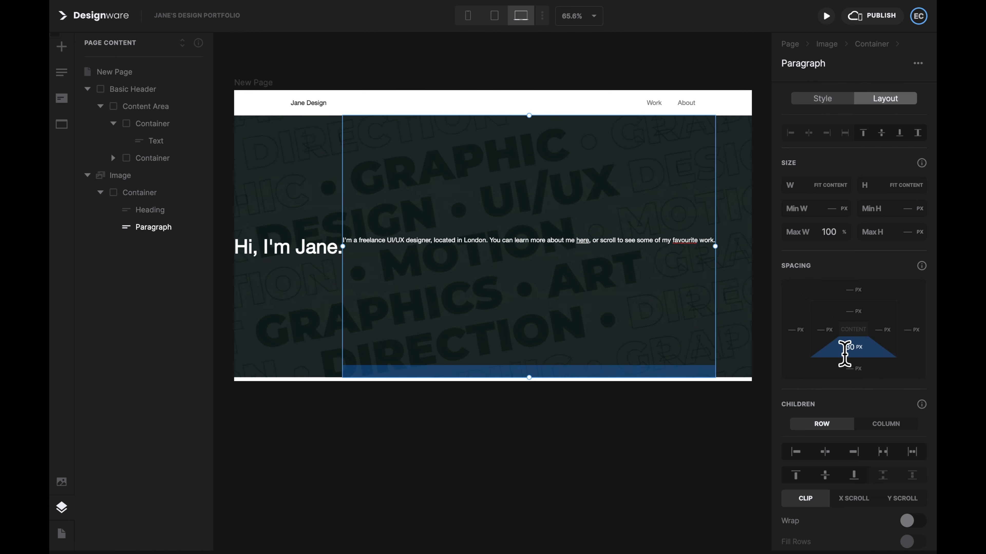
# Step: At mobile width, switch the heading and paragraph widths to percentages
pyautogui.click(850, 347)
pyautogui.click(468, 16)
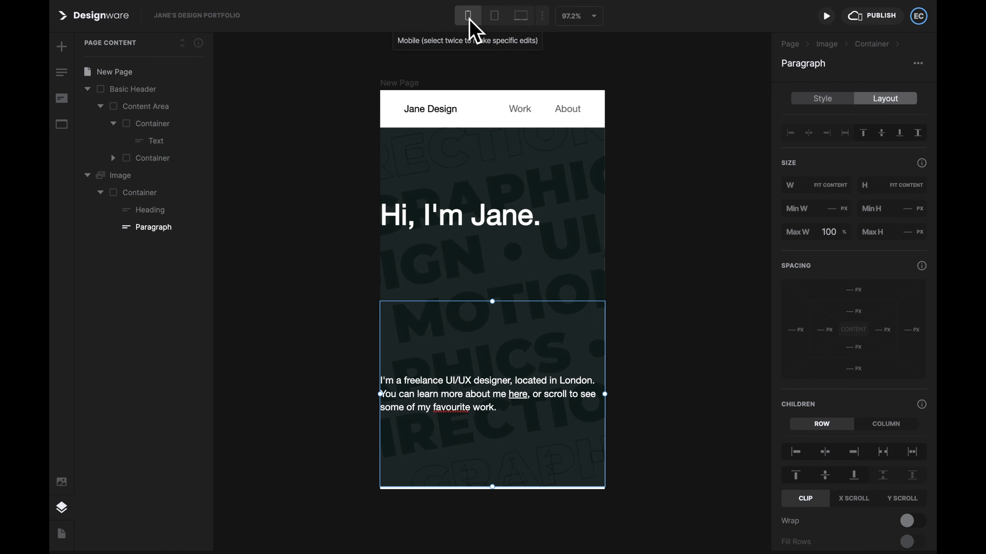
pyautogui.click(536, 190)
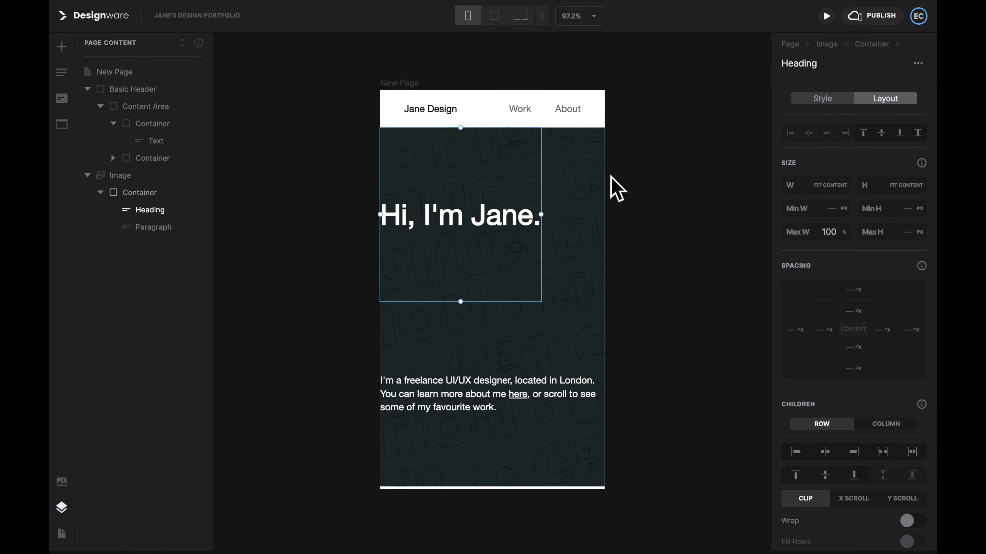
pyautogui.click(838, 187)
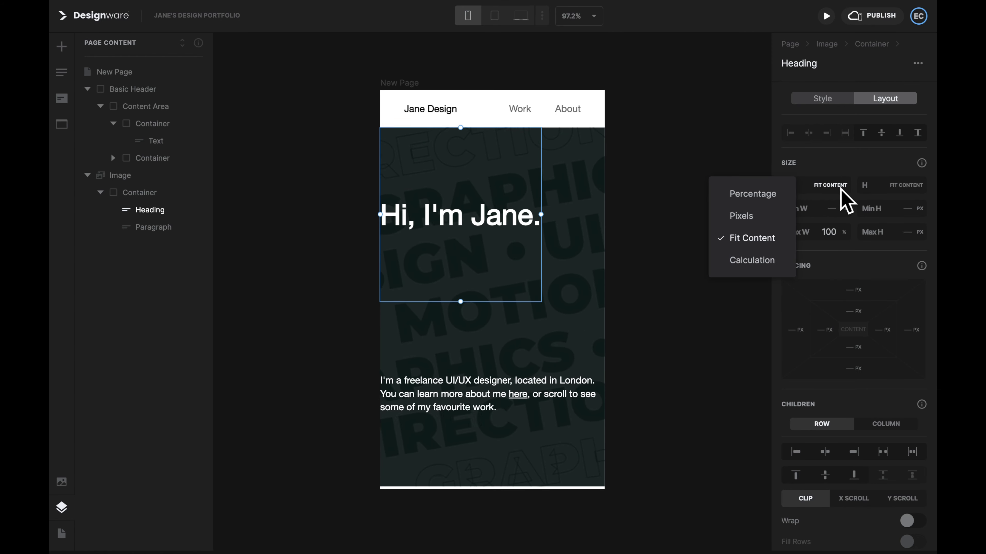
pyautogui.click(774, 194)
pyautogui.click(485, 394)
pyautogui.doubleClick(829, 185)
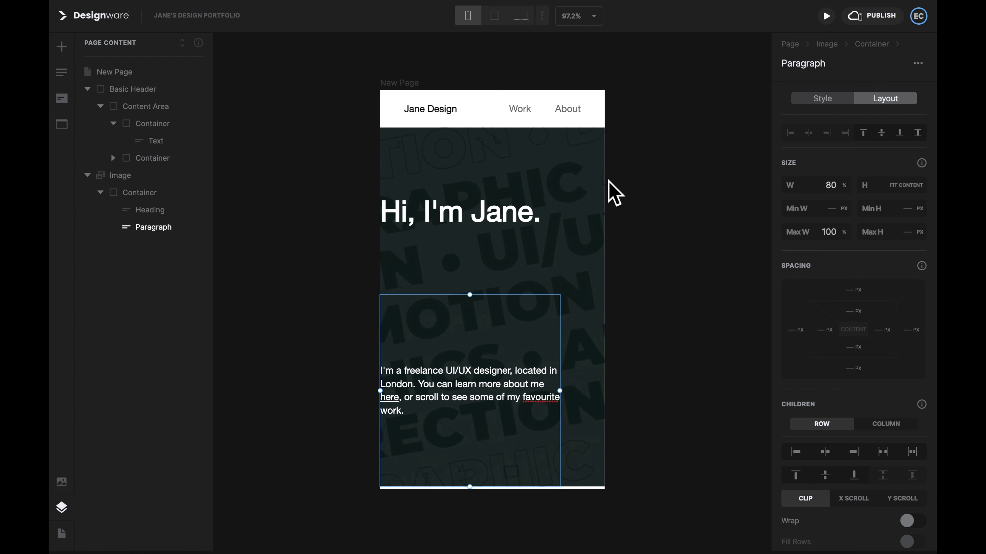
# Step: Centre the heading and paragraph horizontally inside the hero container
pyautogui.click(589, 193)
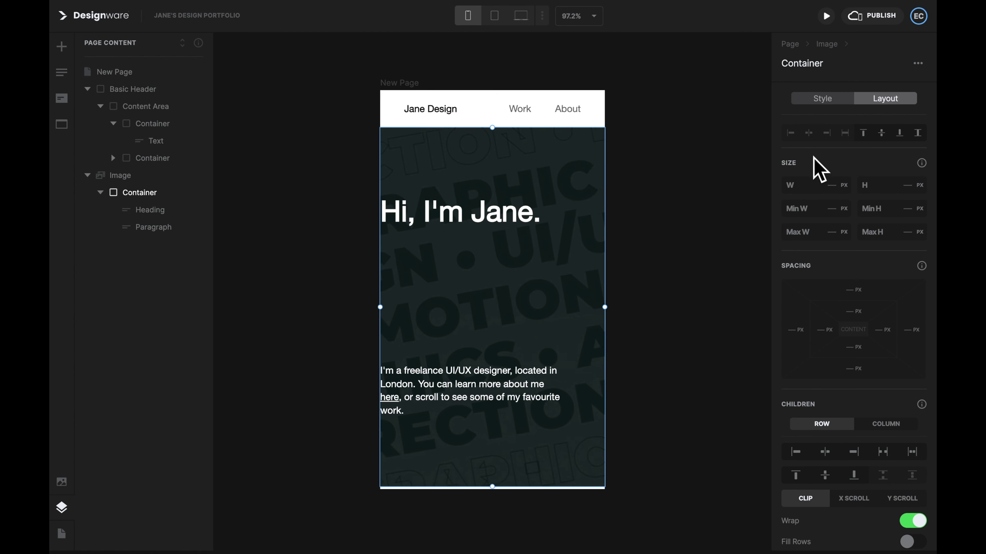
pyautogui.click(823, 452)
pyautogui.click(671, 198)
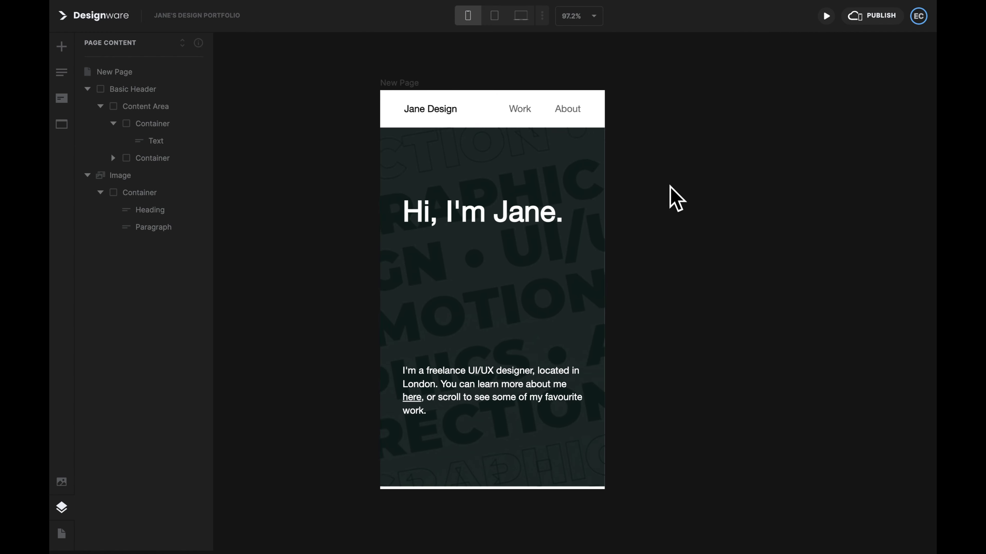
pyautogui.click(495, 18)
pyautogui.click(519, 16)
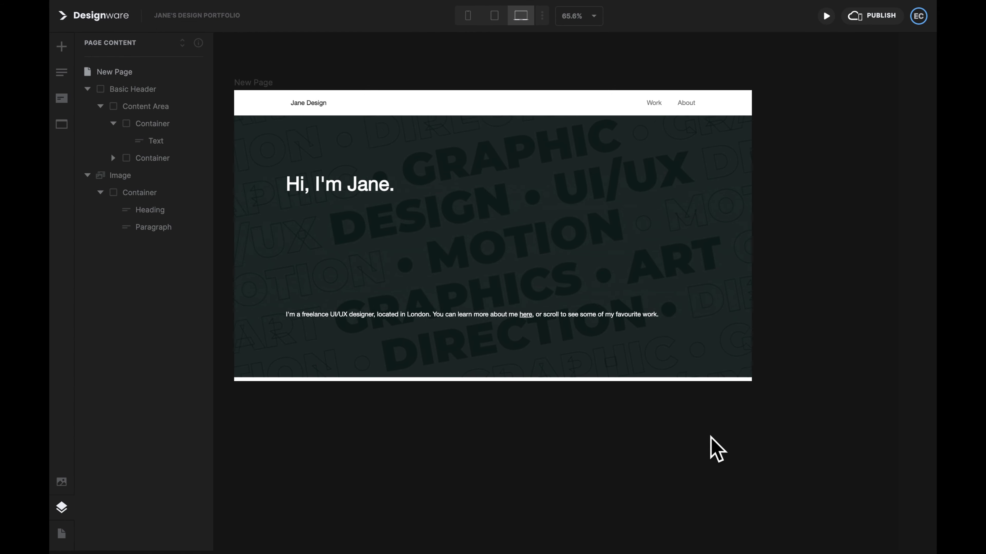
# Step: Bottom-align the hero container and give it 55 px top and bottom padding
pyautogui.click(731, 273)
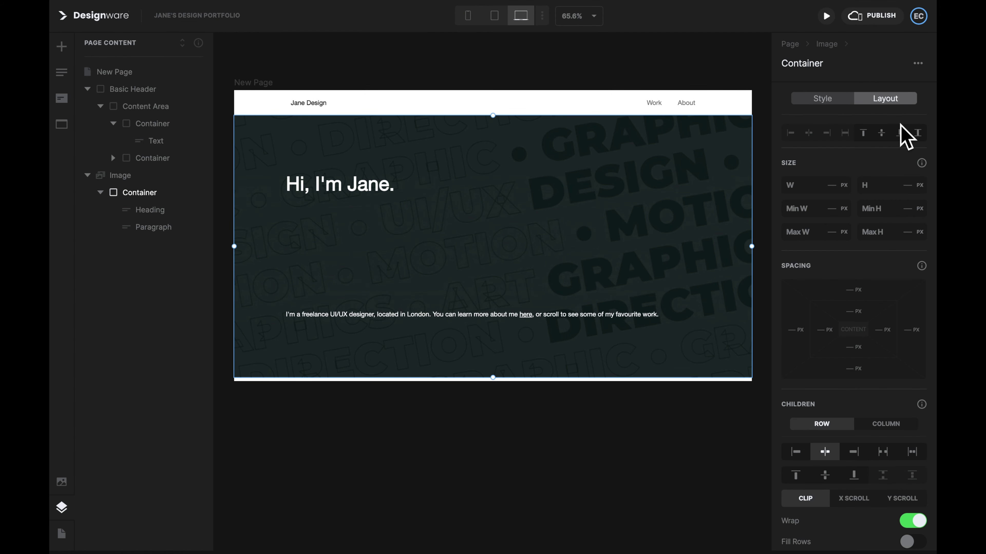
pyautogui.click(900, 132)
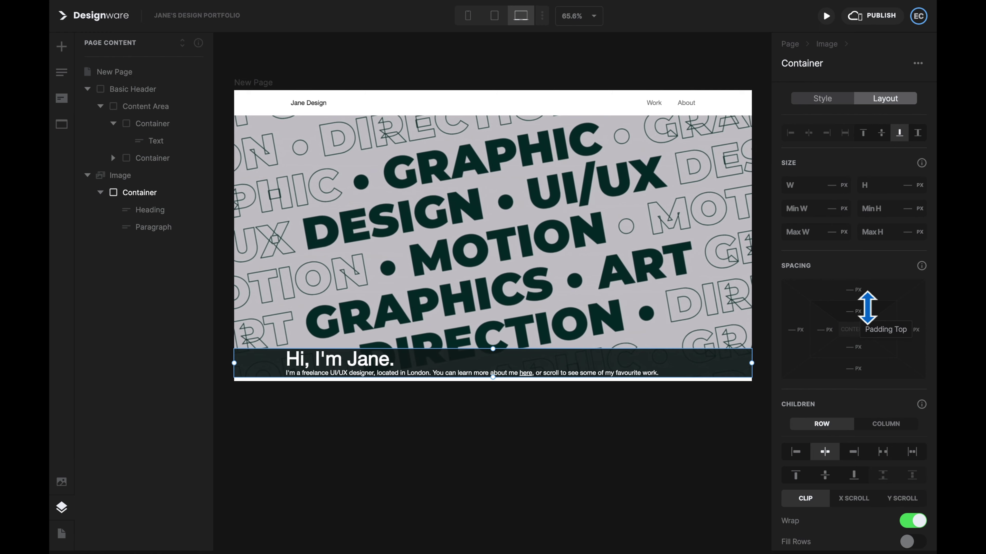
pyautogui.keyDown('shift'); pyautogui.moveTo(867, 308); pyautogui.dragTo(862, 348); pyautogui.keyUp('shift')
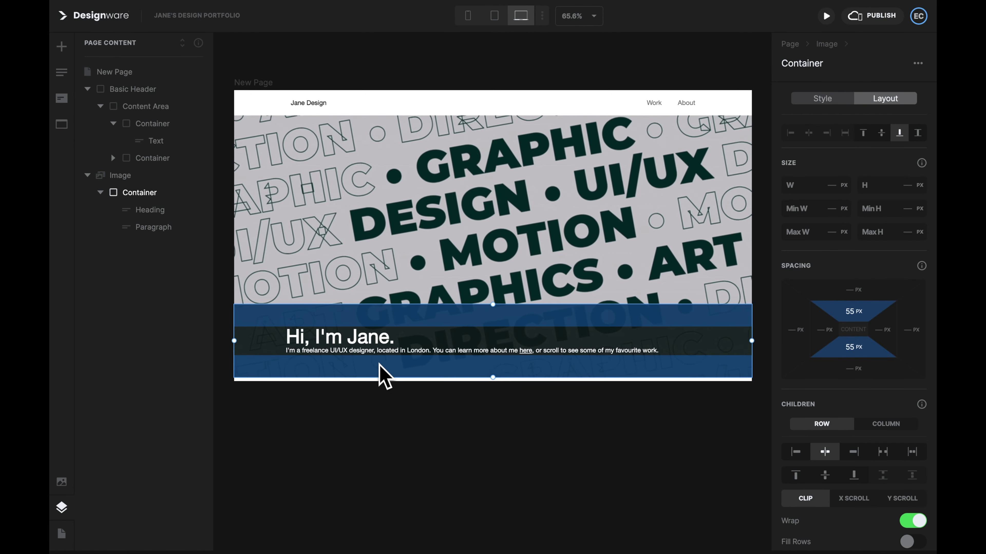
# Step: Add a 15 px gap below the heading and review the hero at tablet width
pyautogui.click(373, 341)
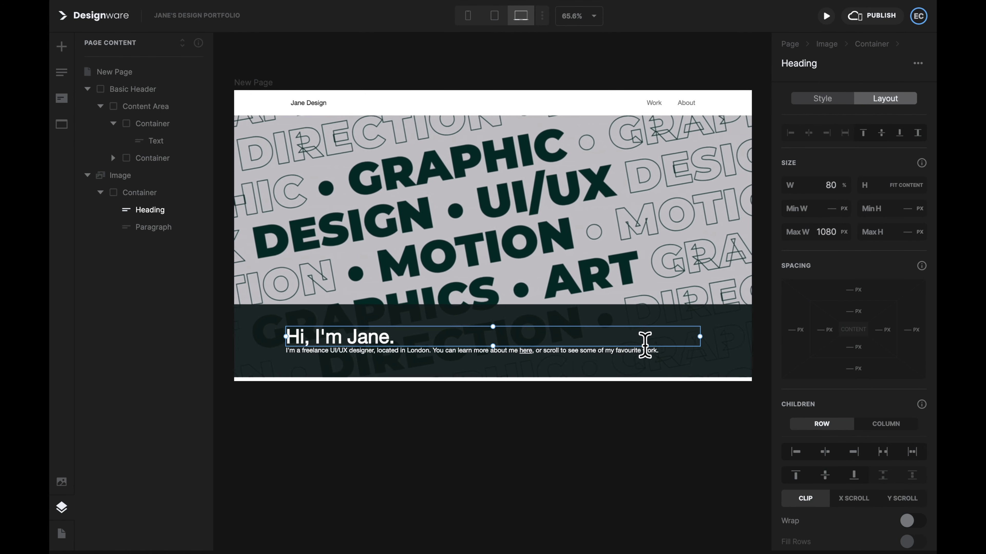
pyautogui.moveTo(867, 368); pyautogui.dragTo(868, 373)
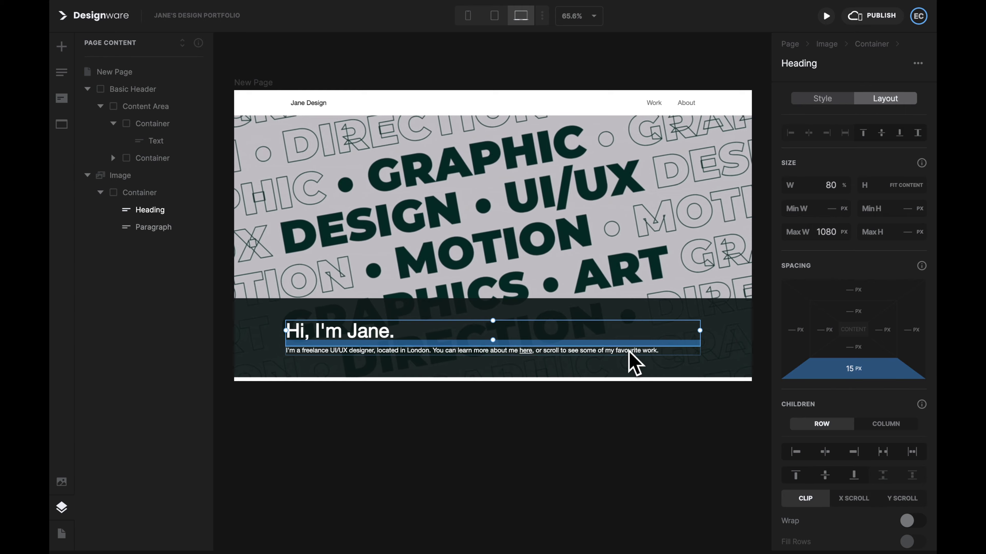
pyautogui.click(632, 361)
pyautogui.click(489, 472)
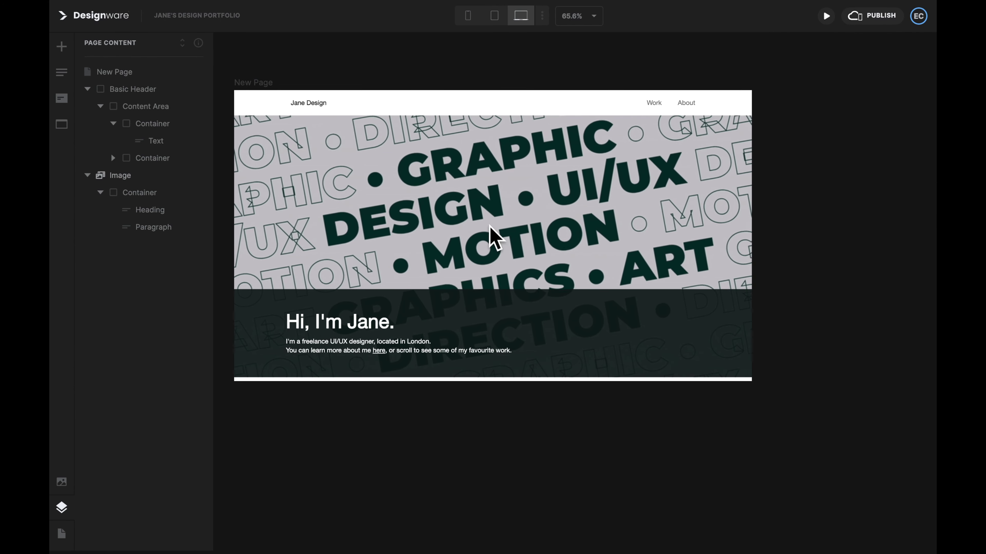
pyautogui.click(494, 16)
# Step: Add a Heading 2, divider line, Paragraph 1, Paragraph 2 and an image below the hero
pyautogui.click(467, 16)
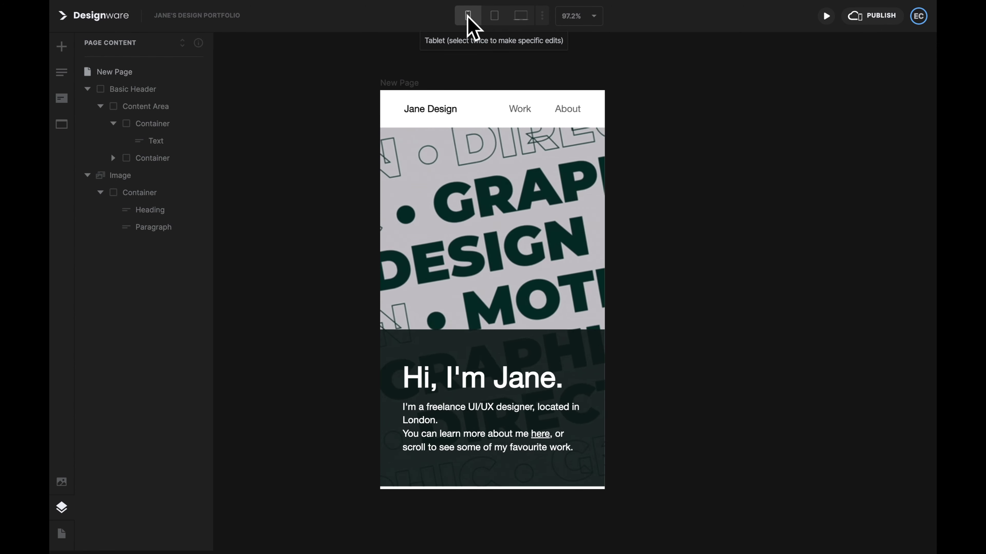
pyautogui.click(63, 49)
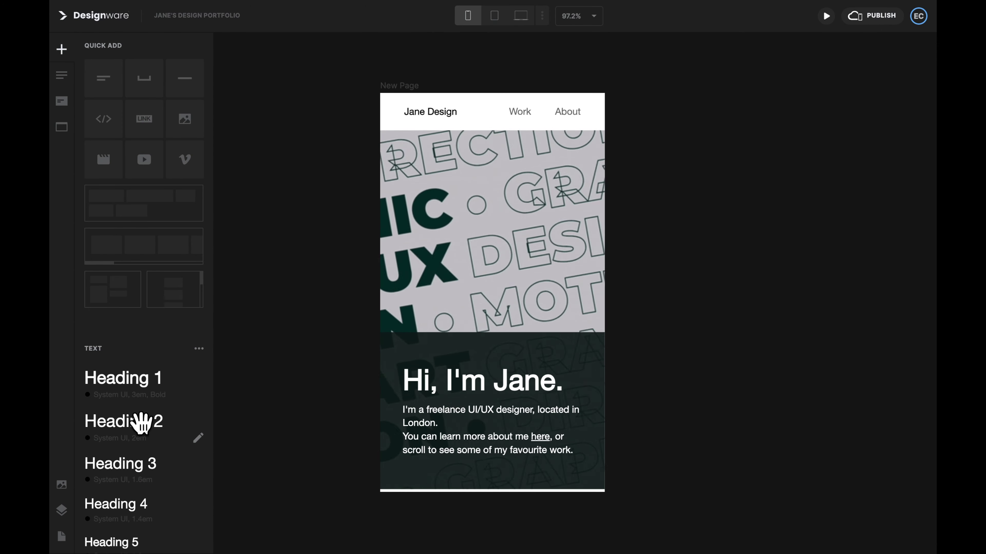
pyautogui.click(141, 422)
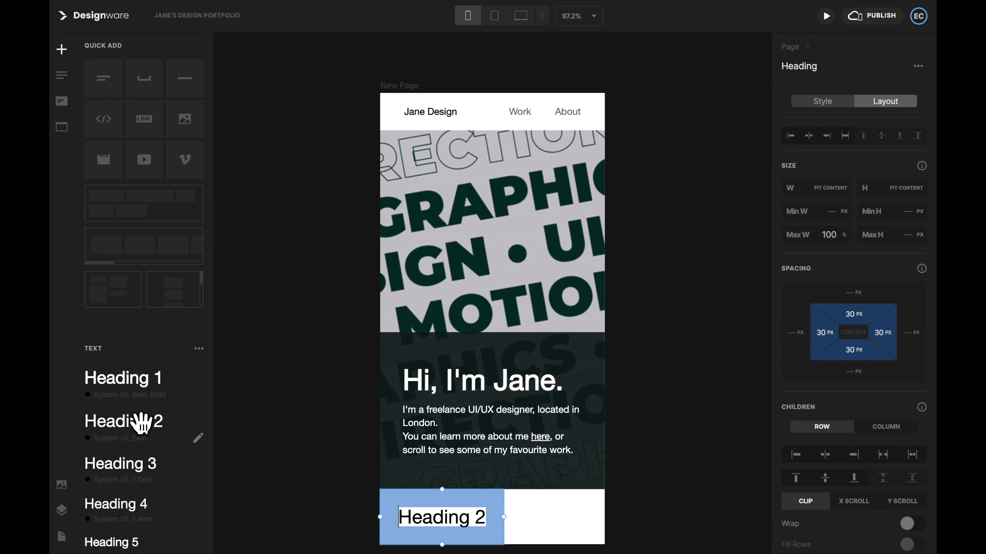
pyautogui.click(171, 80)
pyautogui.scroll(-4, 128, 404)
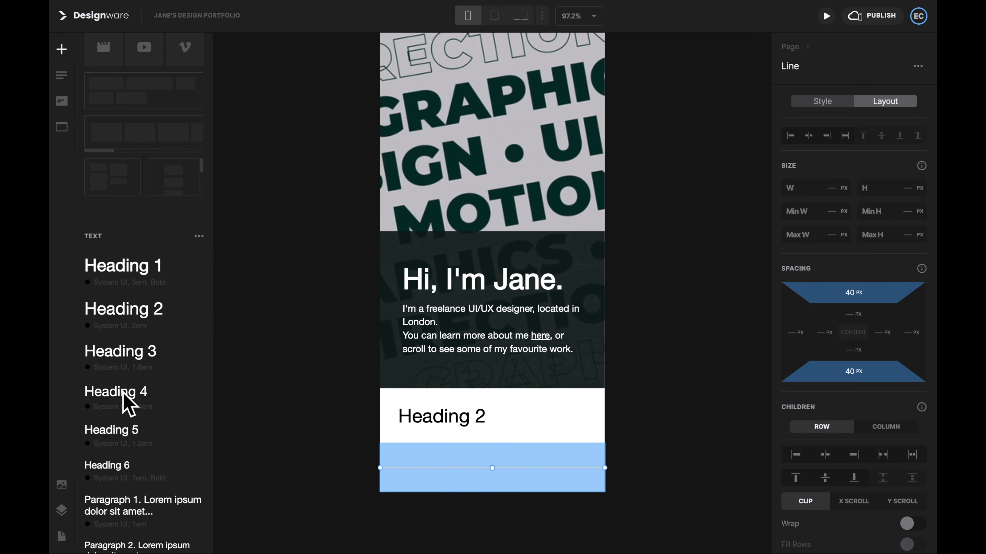
pyautogui.click(145, 477)
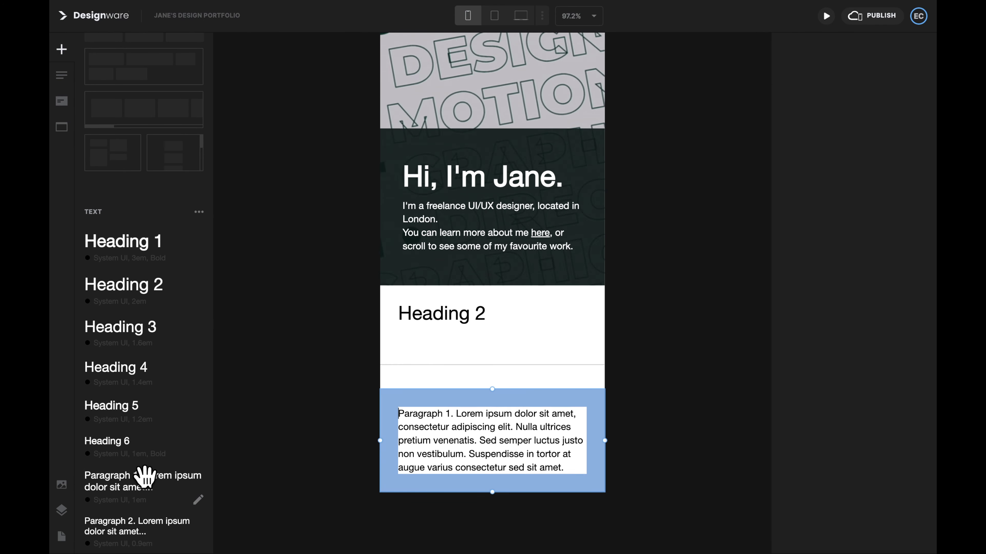
pyautogui.scroll(-2, 145, 476)
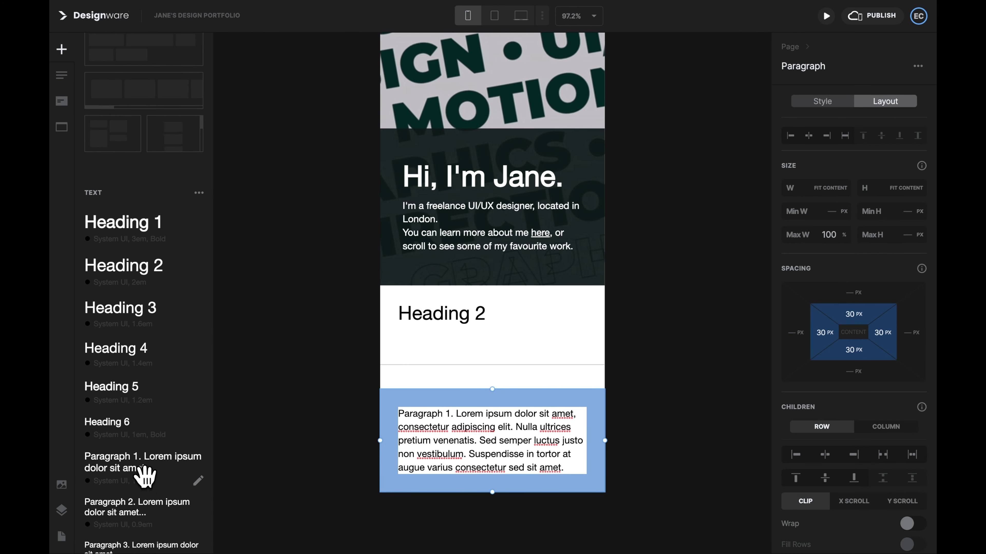
pyautogui.click(147, 481)
pyautogui.scroll(5, 158, 471)
pyautogui.click(185, 118)
pyautogui.scroll(-2, 325, 478)
# Step: Title the section SNEAKY and describe the Sneaky footwear e-commerce website in the first paragraph
pyautogui.click(450, 135)
pyautogui.write('SNEAKY')
pyautogui.click(489, 262)
pyautogui.write('I designed a new e-commerce website for Sneaky, a f')
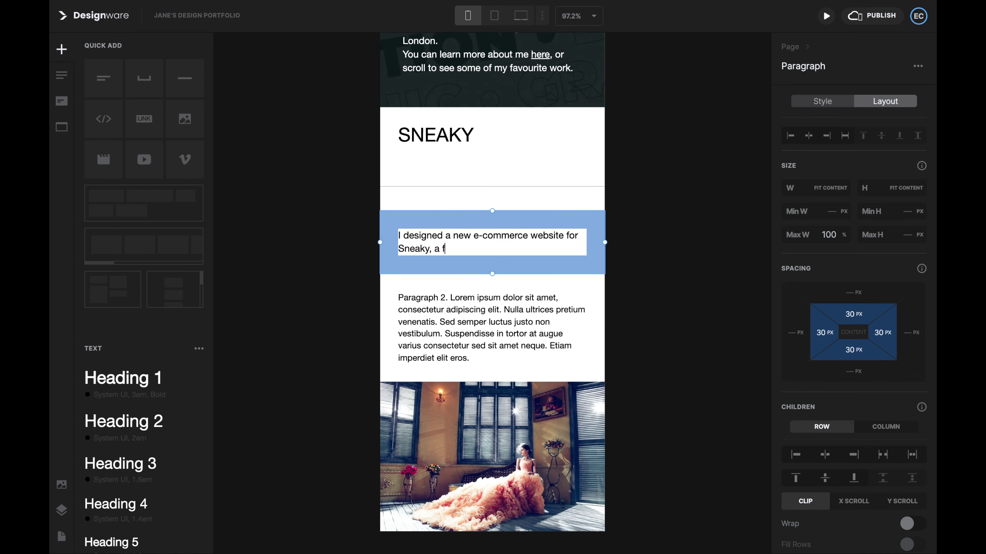
pyautogui.write('ootwear brand based in Seattle.')
pyautogui.click(490, 328)
# Step: Set the second paragraph to 'Art direction • Graphic design • 3D illustrations' and preview at laptop width
pyautogui.write('Art direction • Graphic design • 3D illustrations')
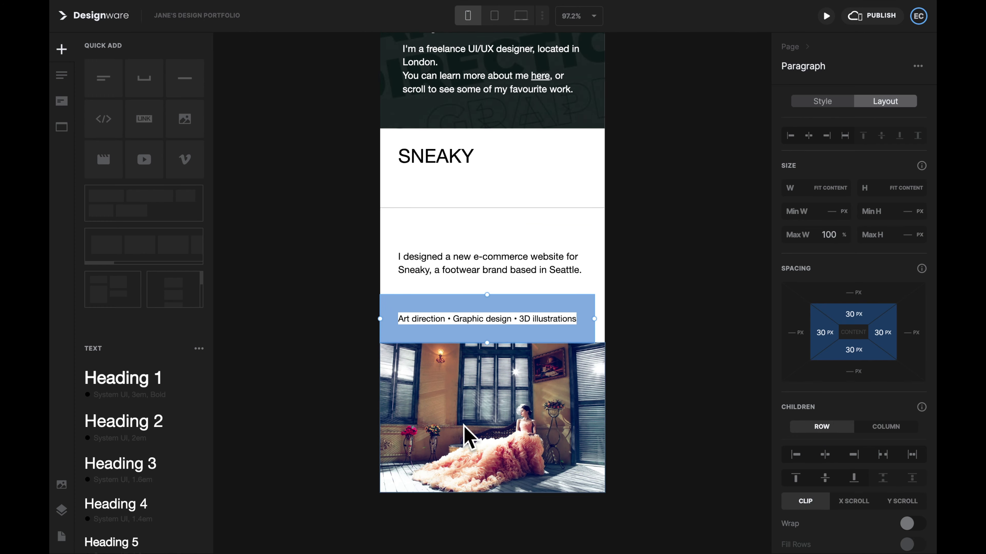
pyautogui.click(492, 429)
pyautogui.click(700, 442)
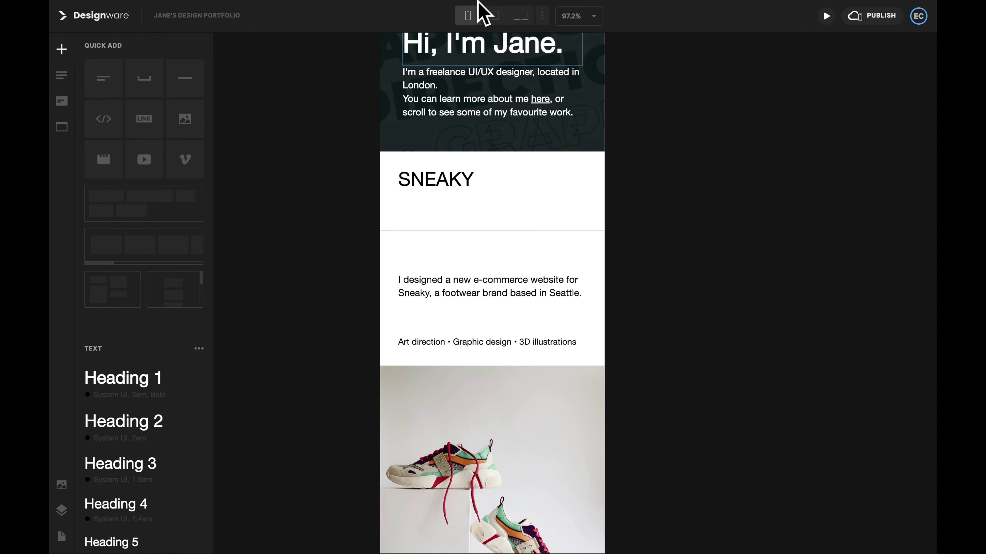
pyautogui.click(492, 15)
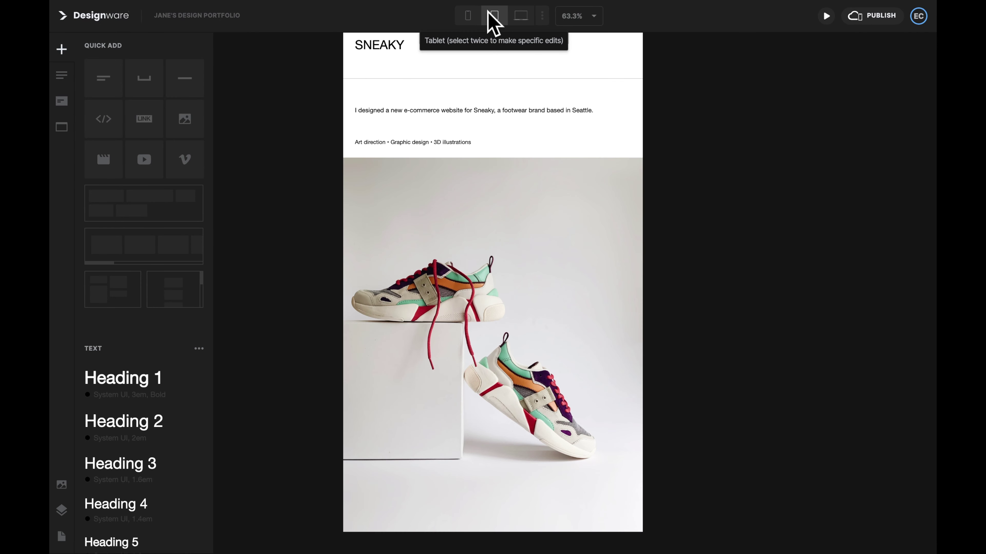
pyautogui.click(525, 17)
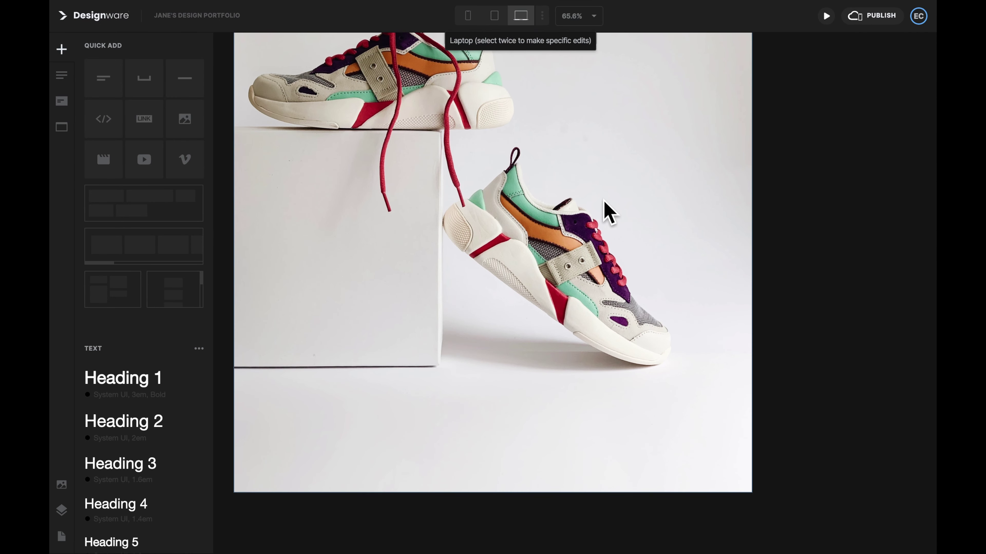
pyautogui.scroll(2, 610, 216)
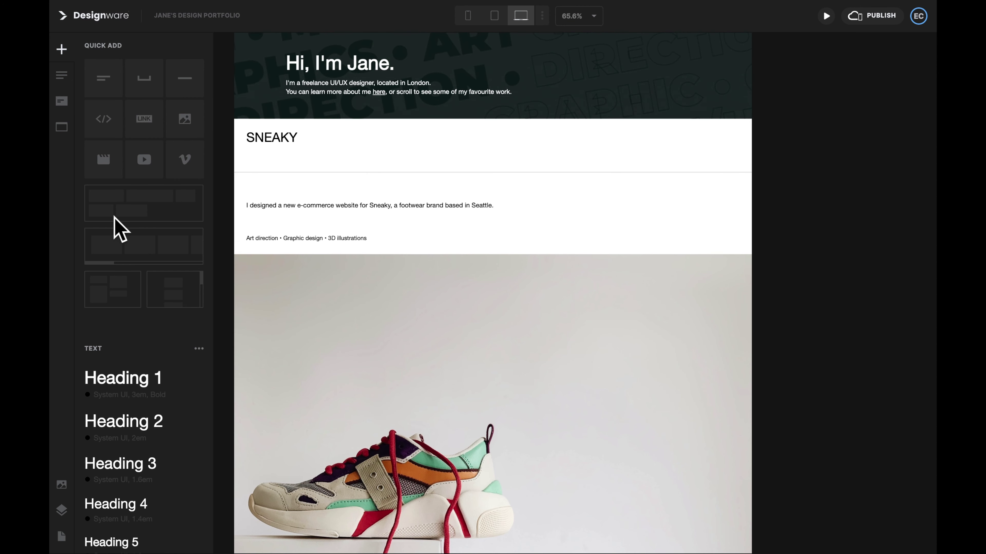
# Step: Add a Wrapping Row container at the page bottom and clear all four of its paddings
pyautogui.click(154, 205)
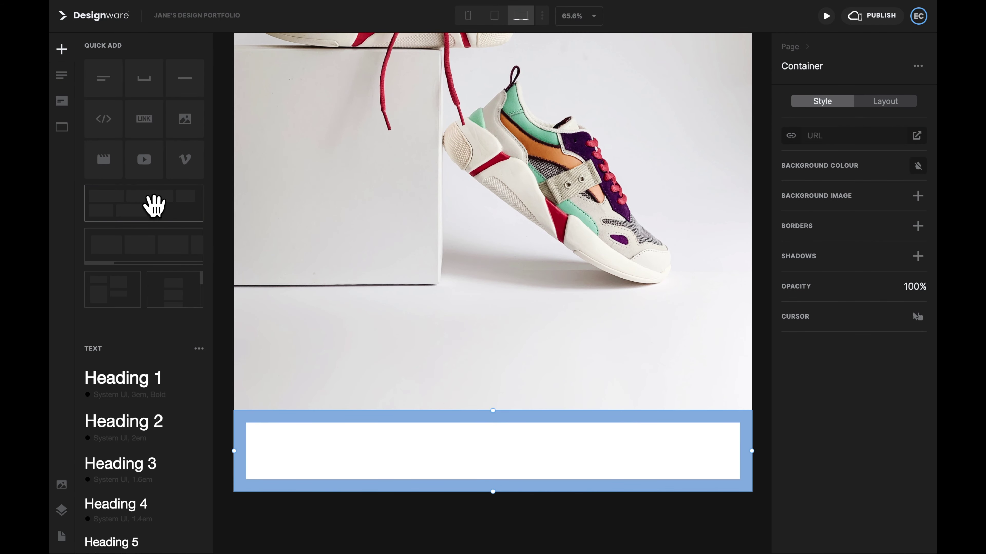
pyautogui.click(890, 101)
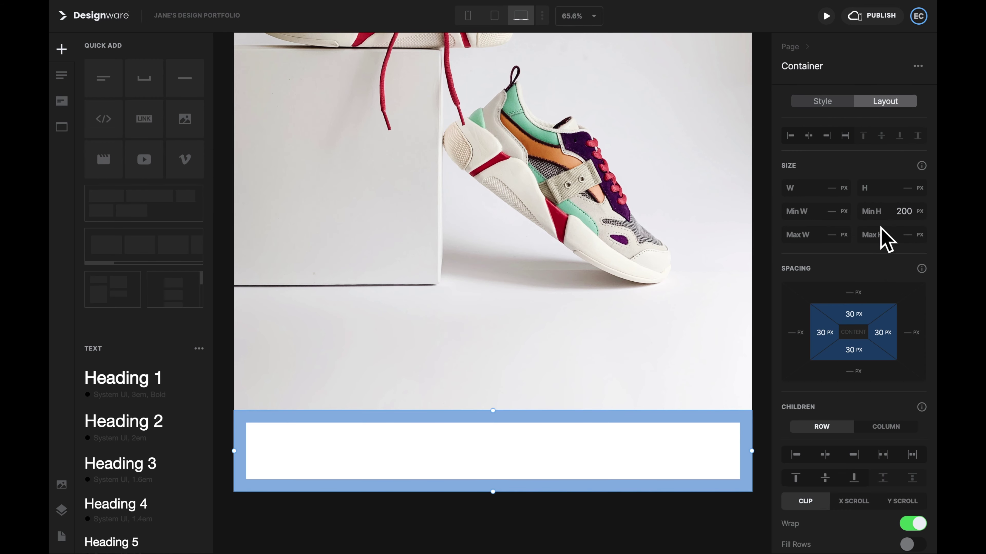
pyautogui.click(853, 349)
pyautogui.press('BackSpace')
pyautogui.press('BackSpace')
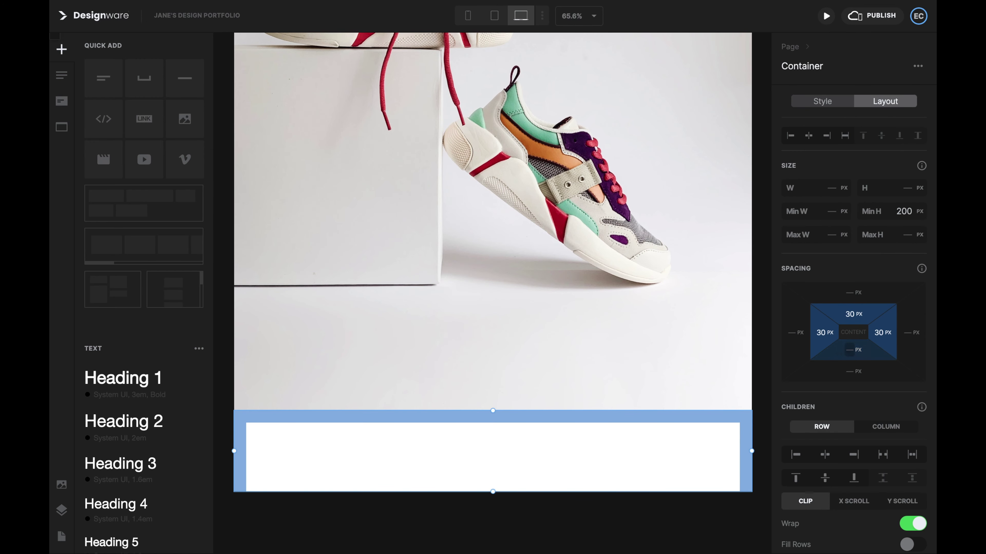
pyautogui.click(882, 332)
pyautogui.press('BackSpace')
pyautogui.press('BackSpace')
pyautogui.click(853, 314)
pyautogui.press('BackSpace')
pyautogui.press('BackSpace')
pyautogui.click(823, 333)
pyautogui.press('BackSpace')
pyautogui.press('BackSpace')
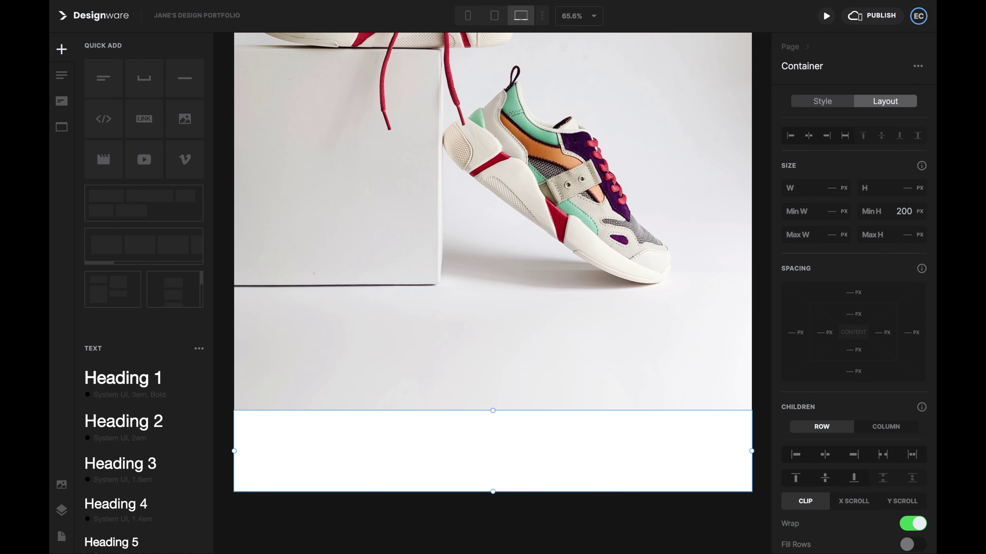
# Step: In the layer tree, move the new container above SNEAKY and nest the heading, divider and both paragraphs inside it
pyautogui.click(60, 511)
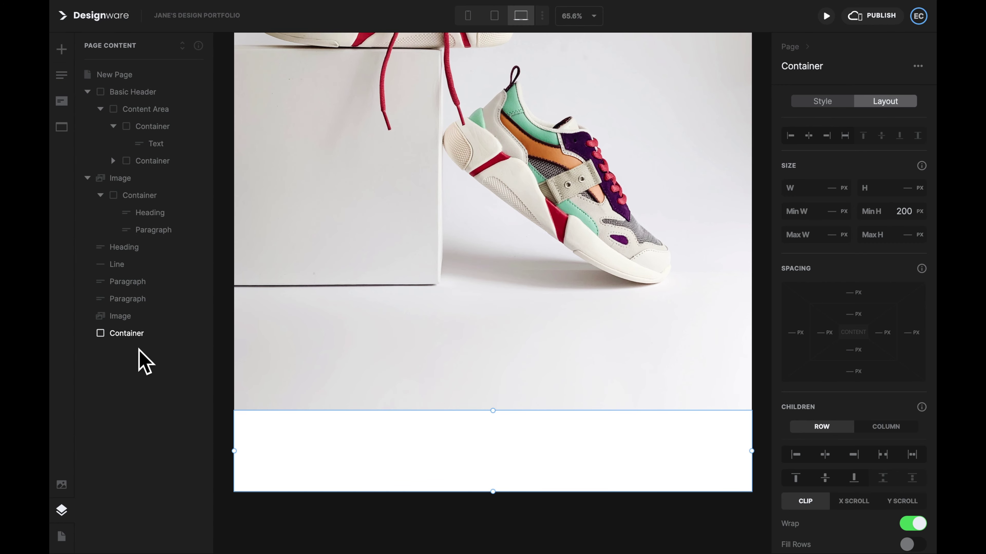
pyautogui.scroll(10, 408, 299)
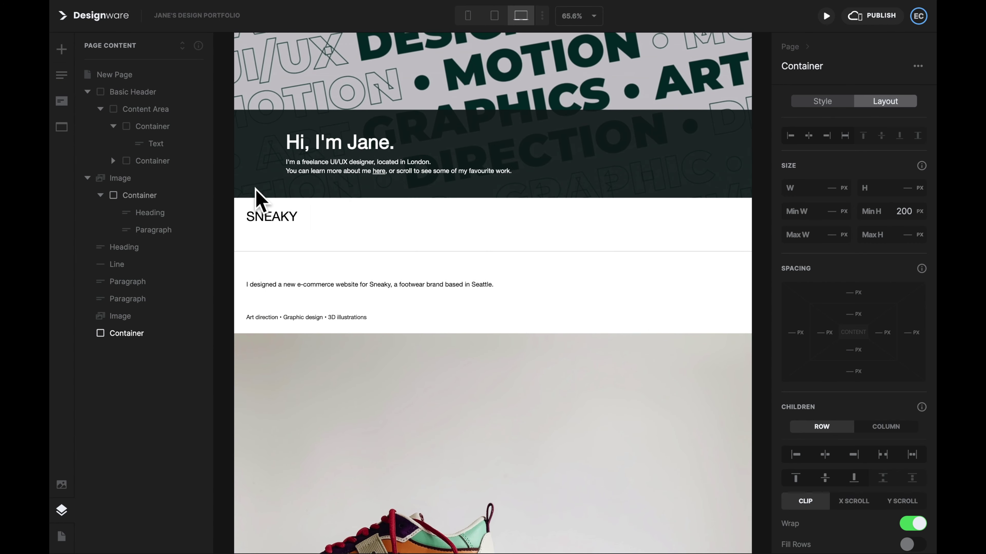
pyautogui.moveTo(124, 334); pyautogui.dragTo(126, 242)
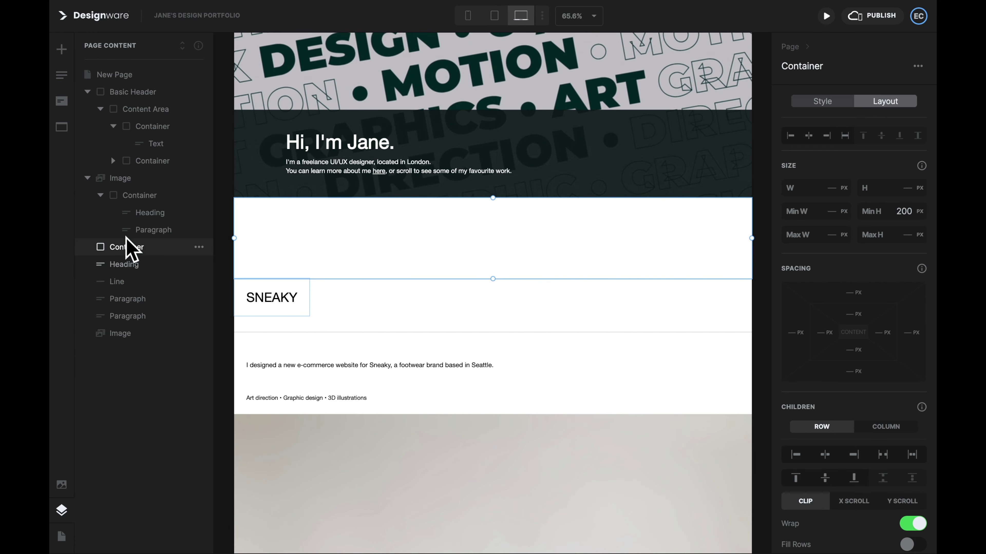
pyautogui.moveTo(138, 272); pyautogui.dragTo(142, 252)
pyautogui.click(141, 262)
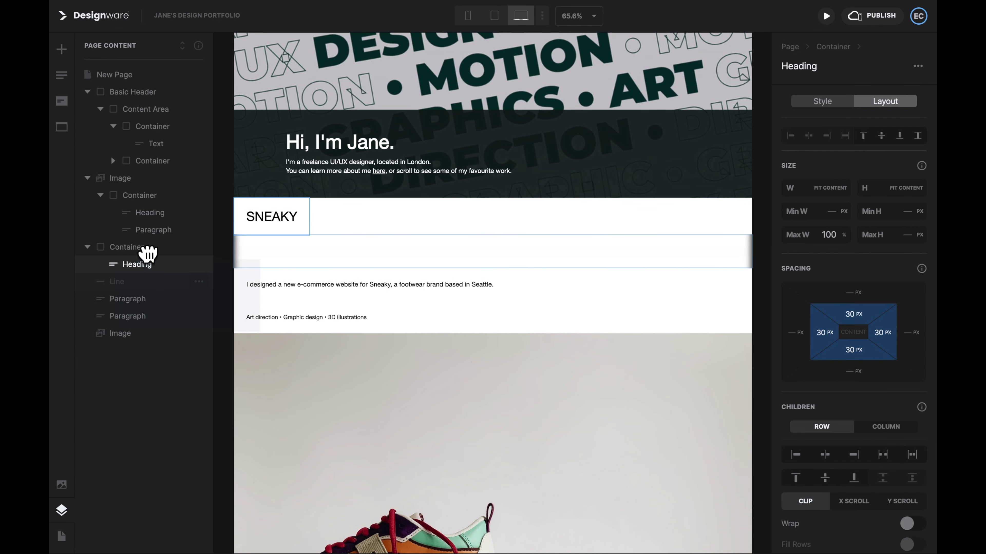
pyautogui.moveTo(132, 298); pyautogui.dragTo(147, 246)
pyautogui.click(154, 296)
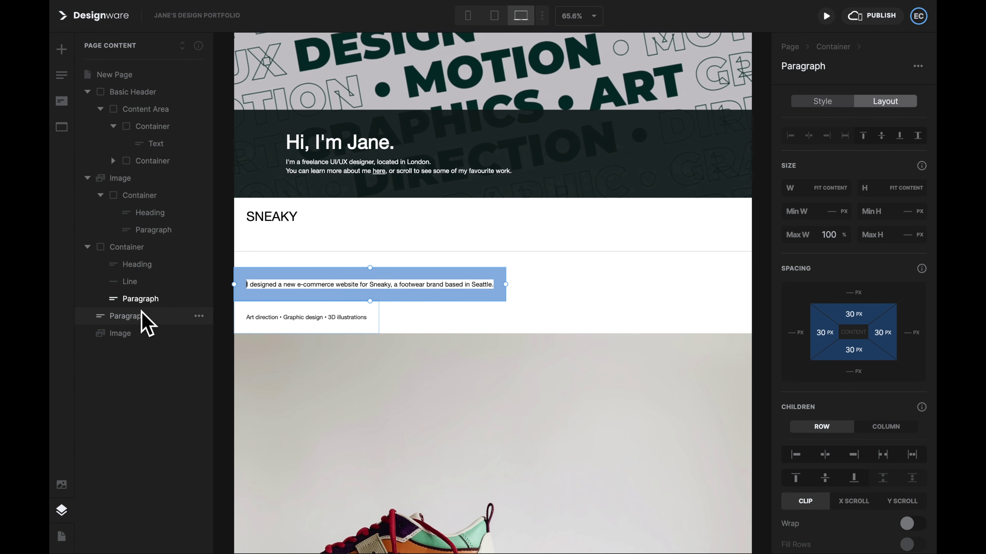
pyautogui.moveTo(145, 322); pyautogui.dragTo(155, 257)
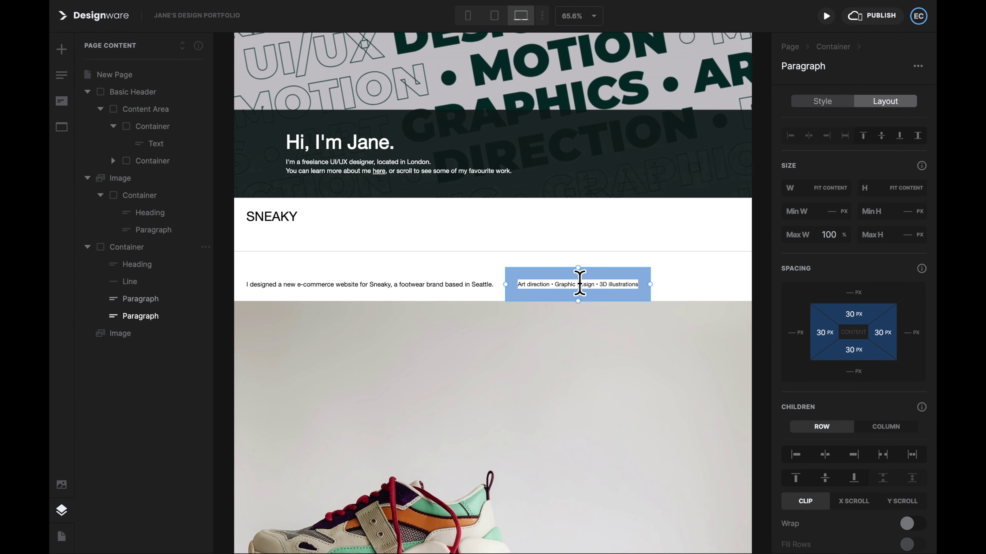
pyautogui.click(766, 293)
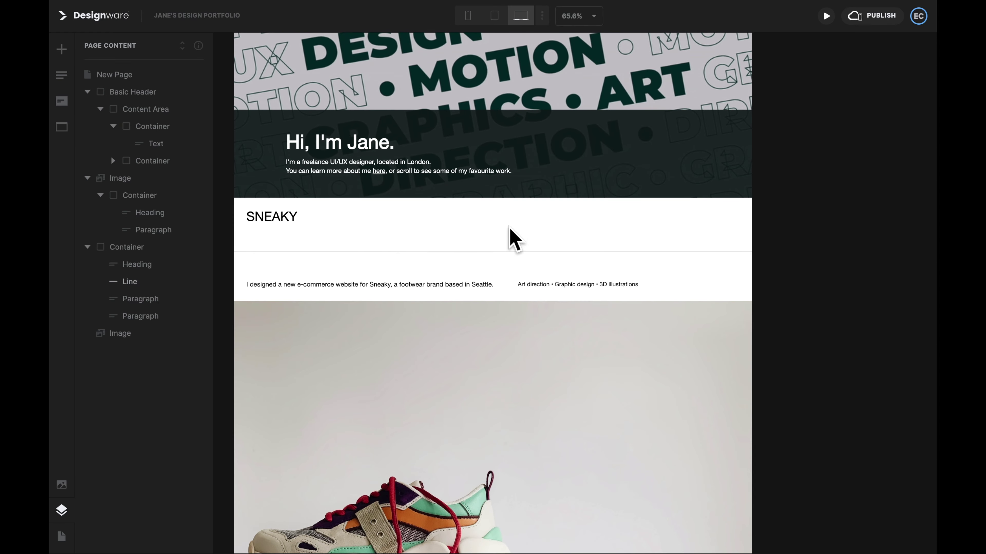
# Step: Set the SNEAKY text container's width to 50%
pyautogui.click(128, 247)
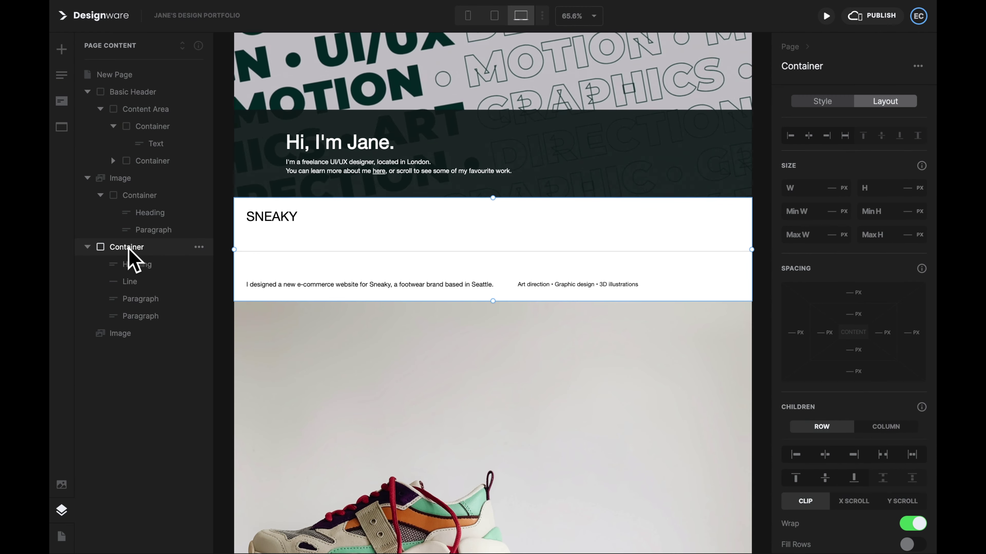
pyautogui.scroll(-3, 249, 297)
pyautogui.click(844, 187)
pyautogui.click(813, 196)
pyautogui.write('50')
pyautogui.press('Return')
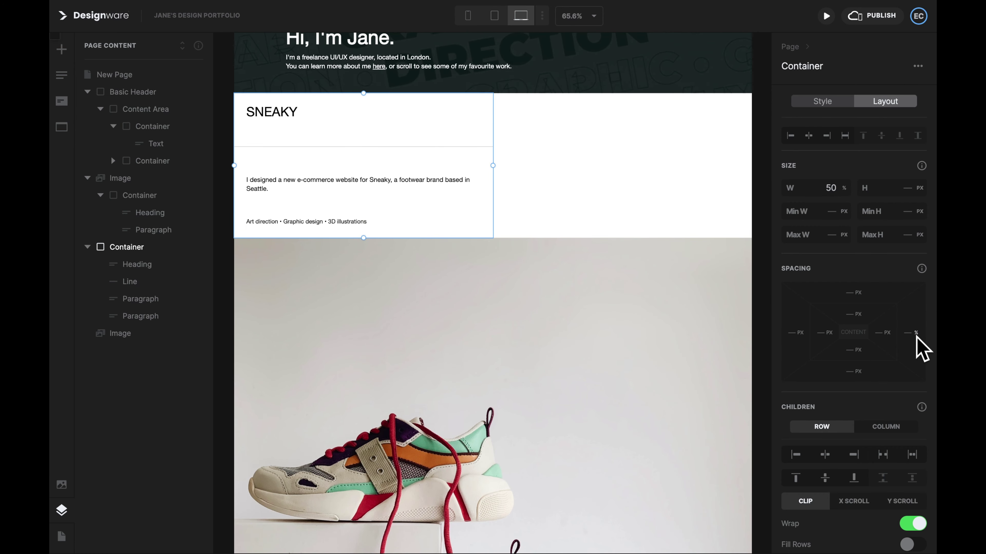
# Step: Set the shoe photo's width to 45%
pyautogui.click(643, 339)
pyautogui.click(843, 189)
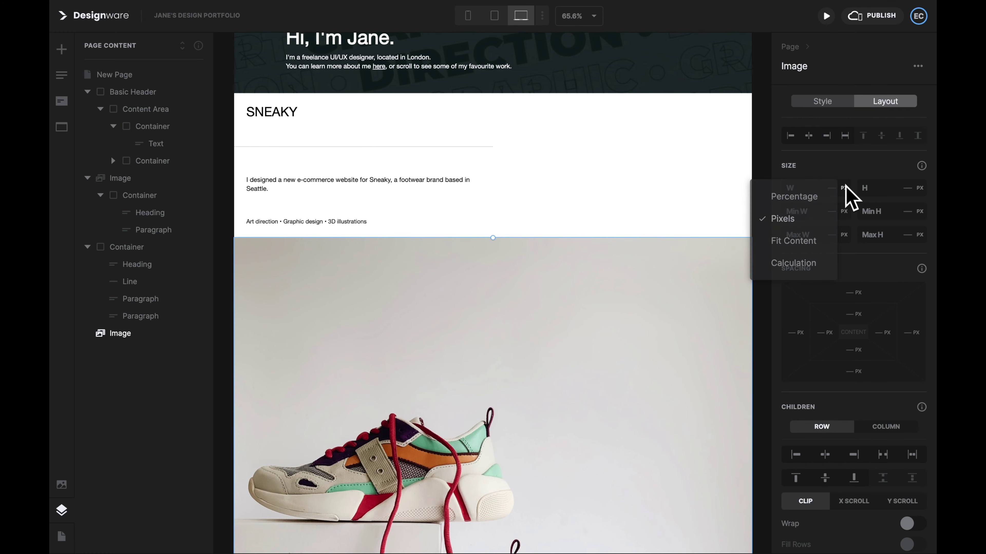
pyautogui.click(819, 195)
pyautogui.write('45')
pyautogui.press('Return')
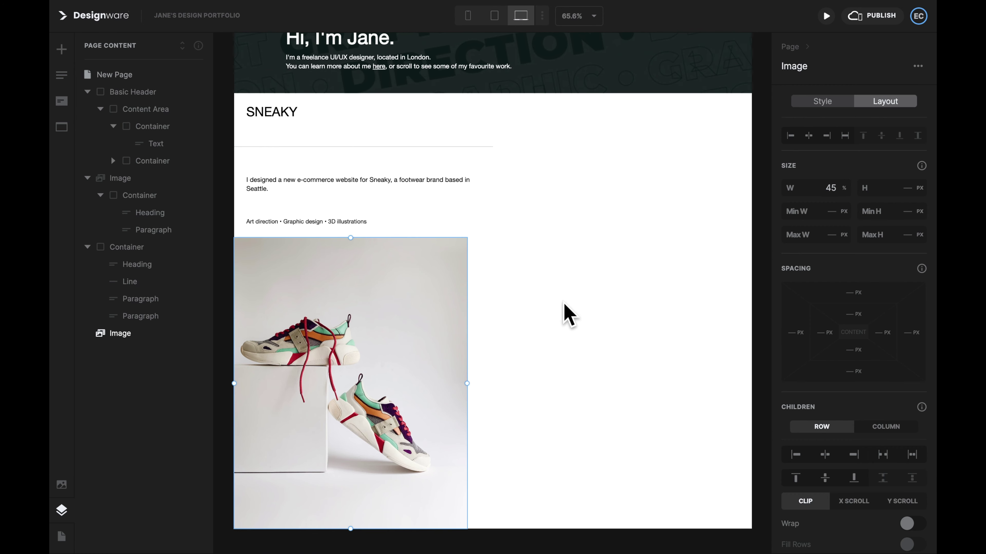
pyautogui.click(568, 315)
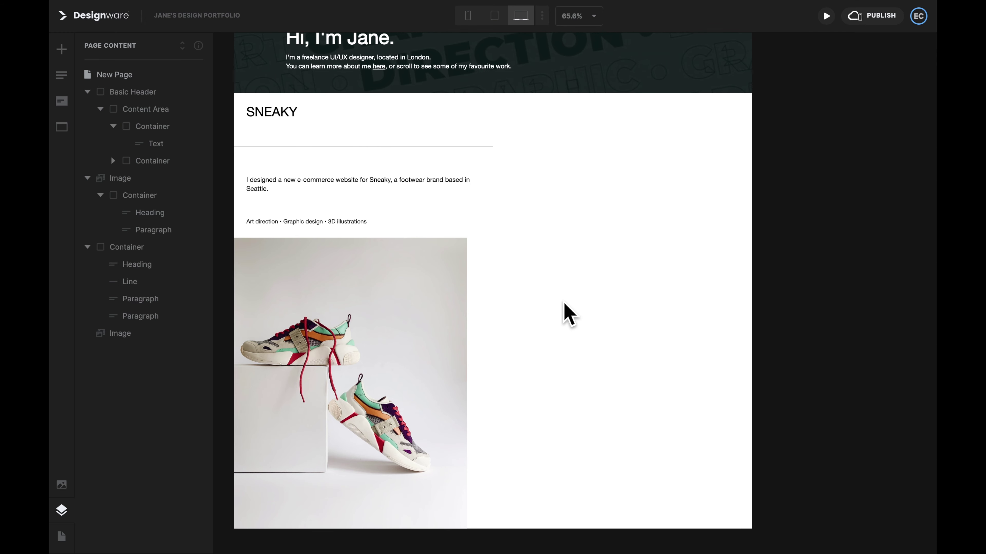
# Step: Add a zero-padding container and place the text block and shoe photo side by side inside it
pyautogui.click(61, 45)
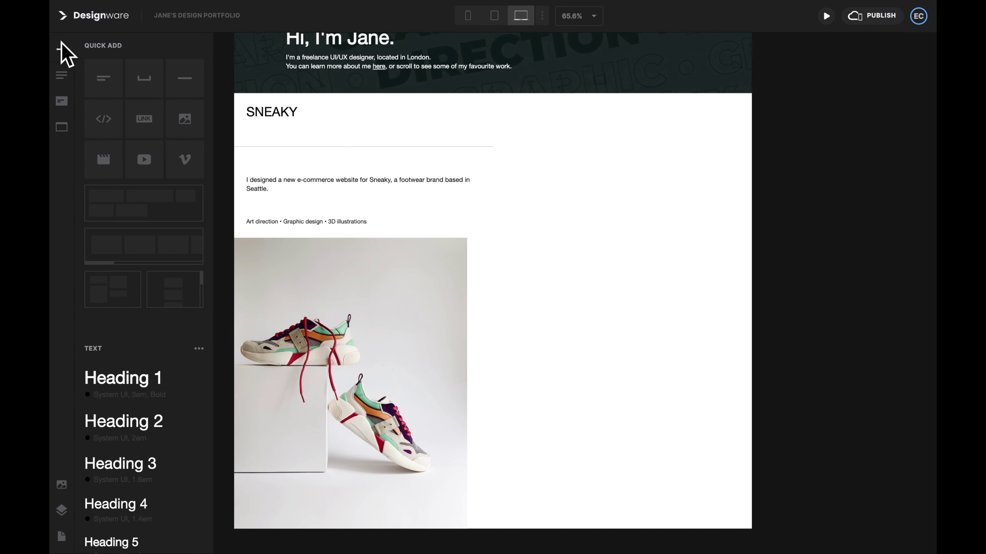
pyautogui.click(129, 202)
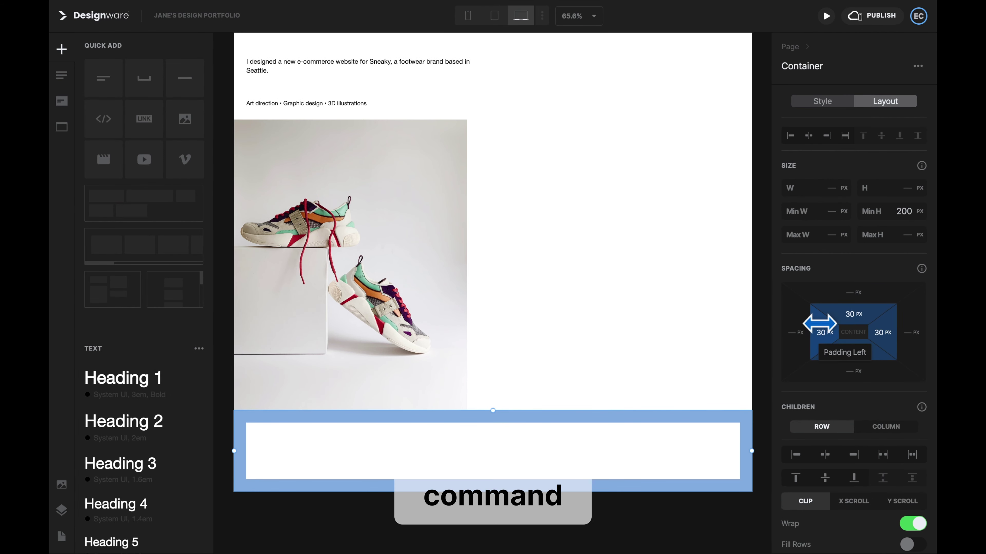
pyautogui.keyDown('super'); pyautogui.moveTo(815, 322); pyautogui.dragTo(776, 332); pyautogui.keyUp('super')
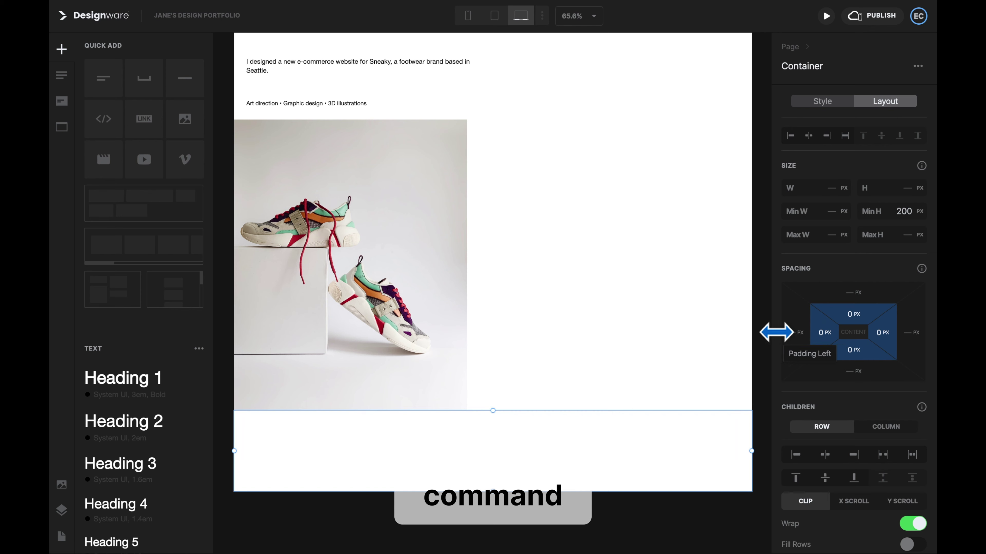
pyautogui.click(61, 507)
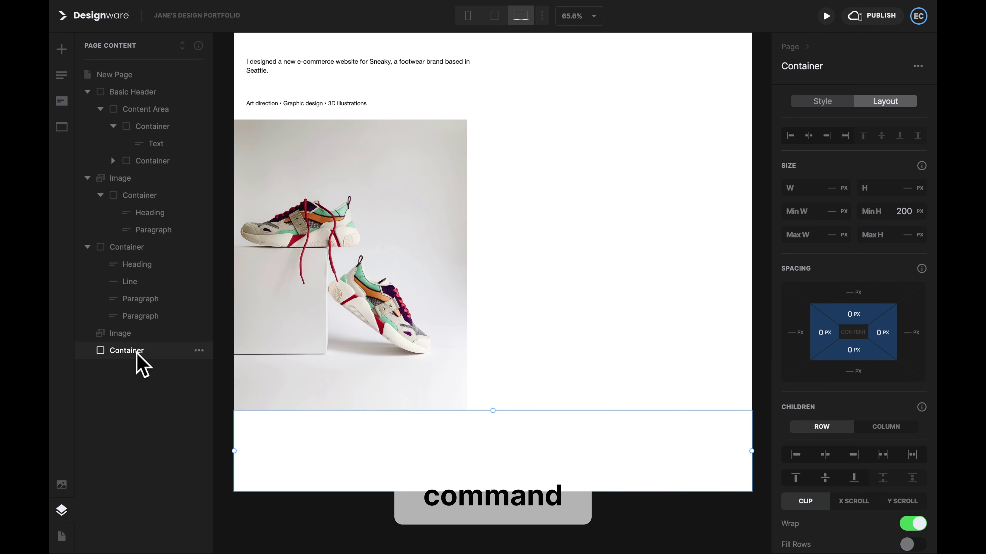
pyautogui.moveTo(136, 353); pyautogui.dragTo(134, 272)
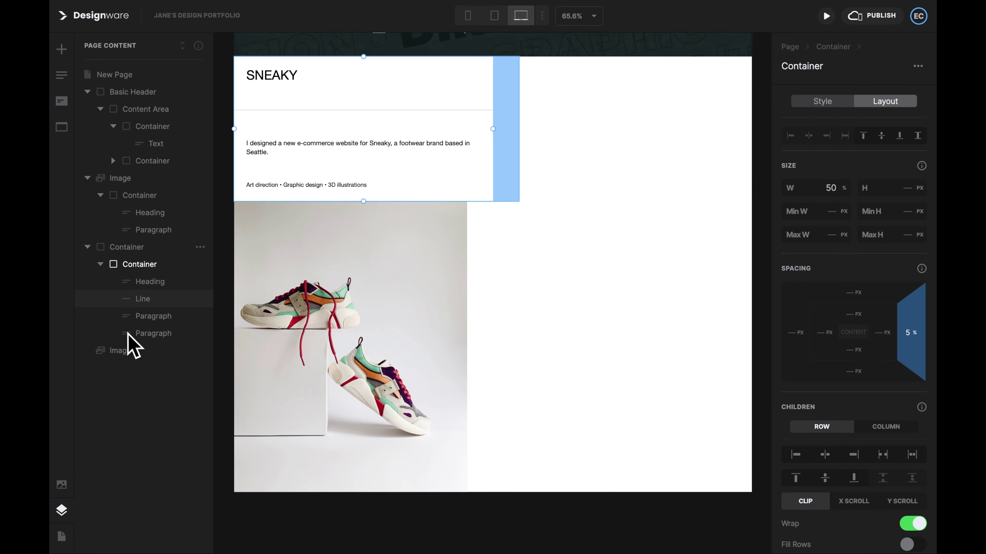
pyautogui.moveTo(128, 354); pyautogui.dragTo(150, 259)
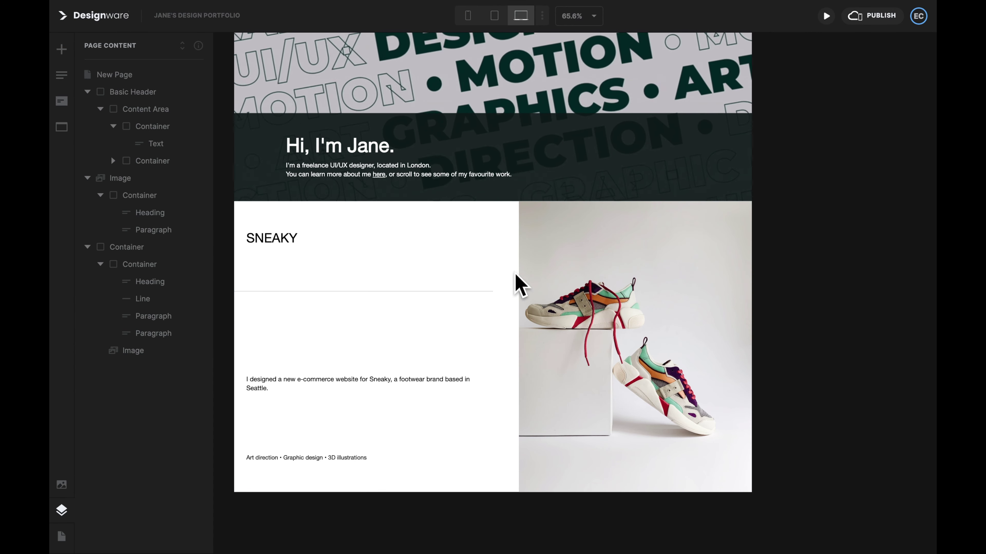
# Step: Set the outer container to 80% width and centre it on the page
pyautogui.click(146, 249)
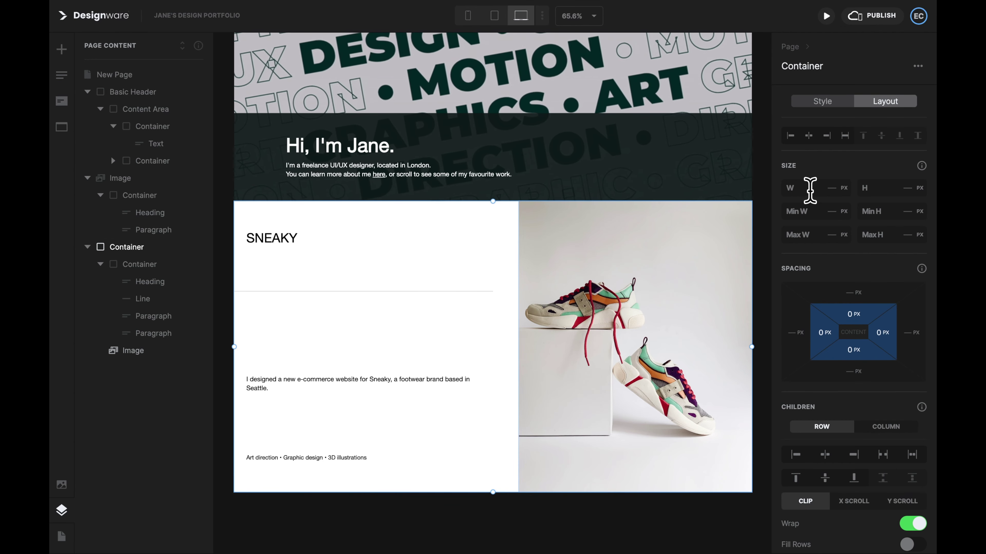
pyautogui.click(844, 188)
pyautogui.click(825, 202)
pyautogui.click(825, 190)
pyautogui.write('80')
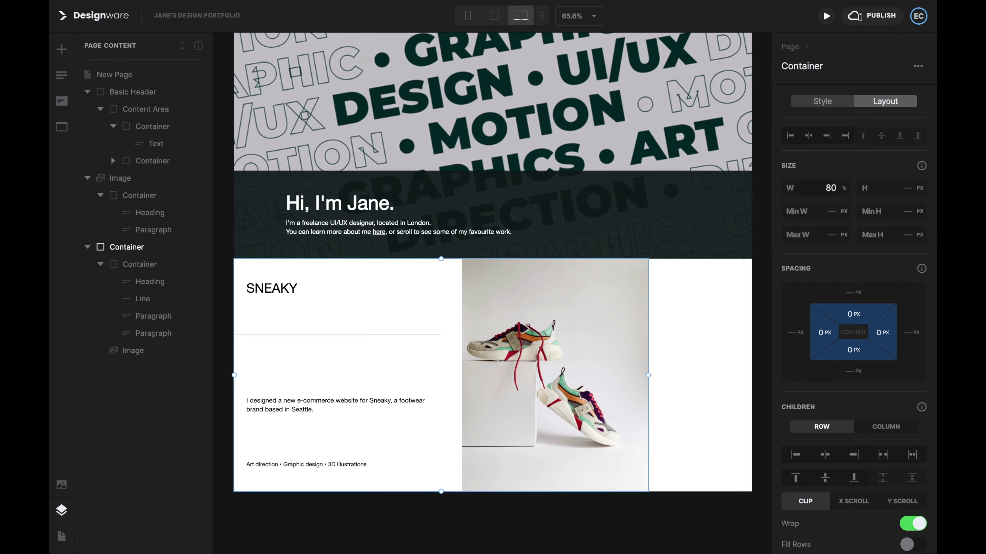
pyautogui.click(809, 137)
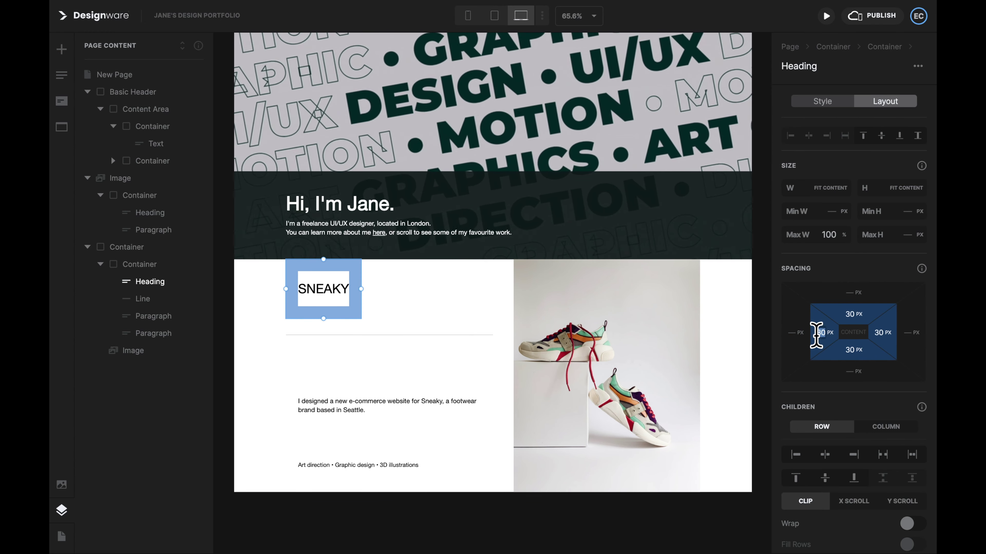
# Step: Remove padding from the SNEAKY heading and the description paragraph
pyautogui.click(881, 333)
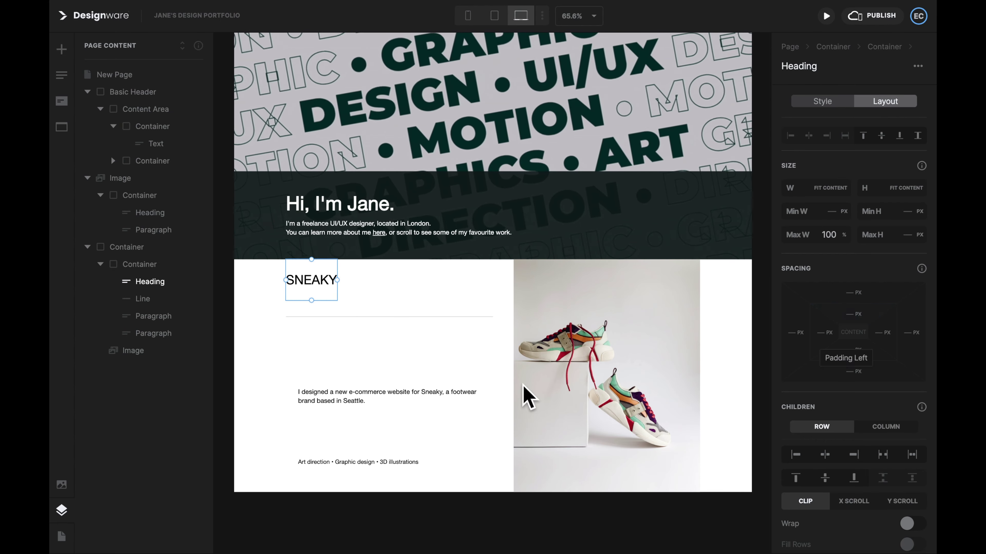
pyautogui.click(481, 404)
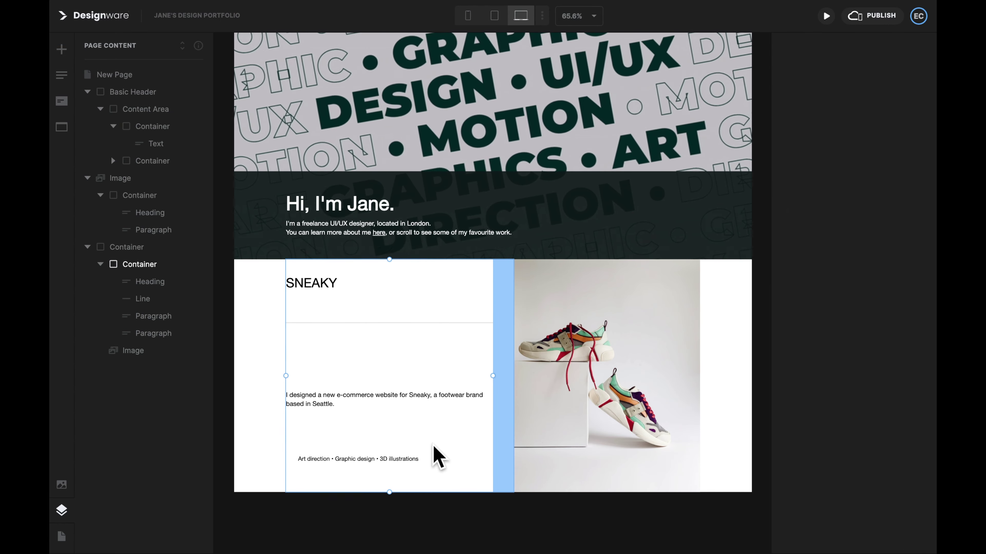
pyautogui.click(415, 459)
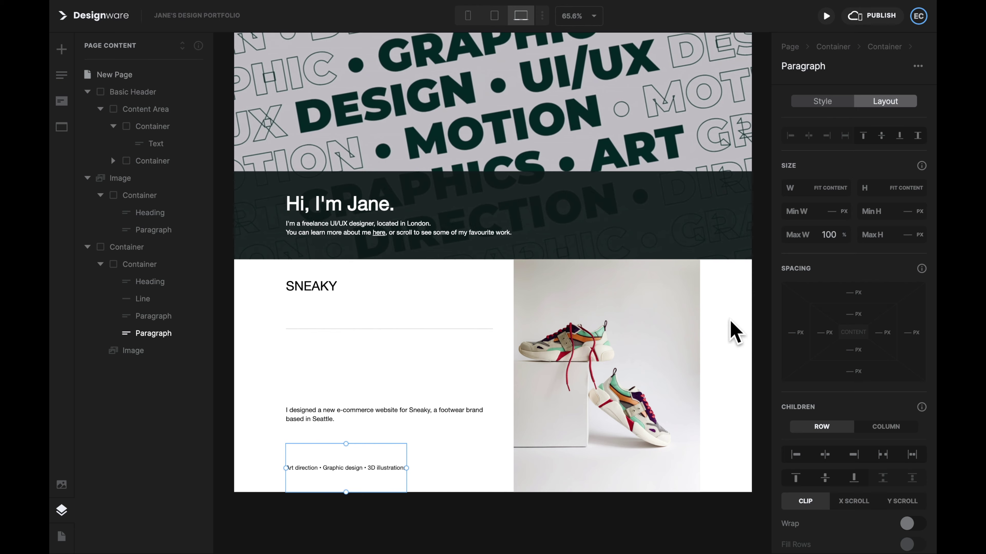
# Step: At mobile width, give the Sneaky text column a 300 px minimum width
pyautogui.click(468, 18)
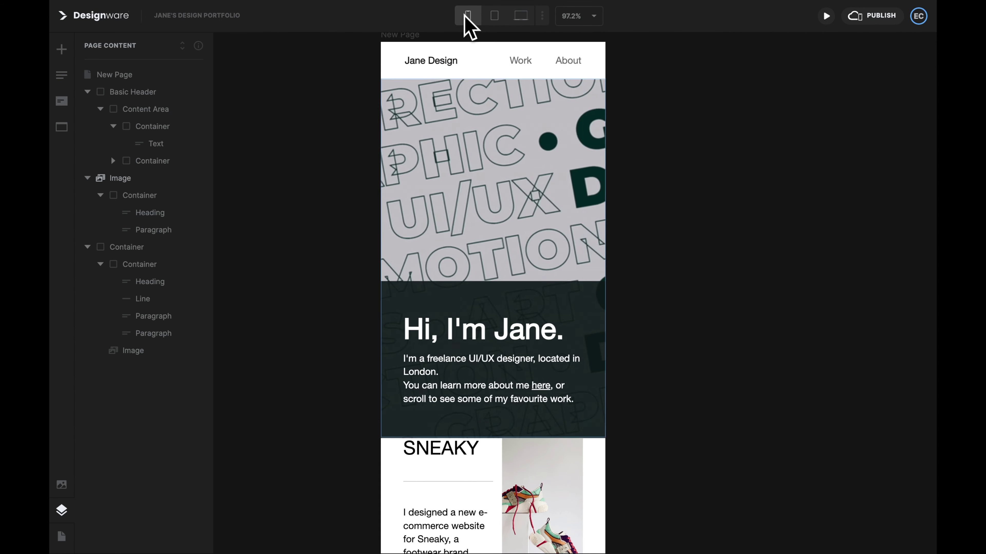
pyautogui.scroll(-3, 555, 272)
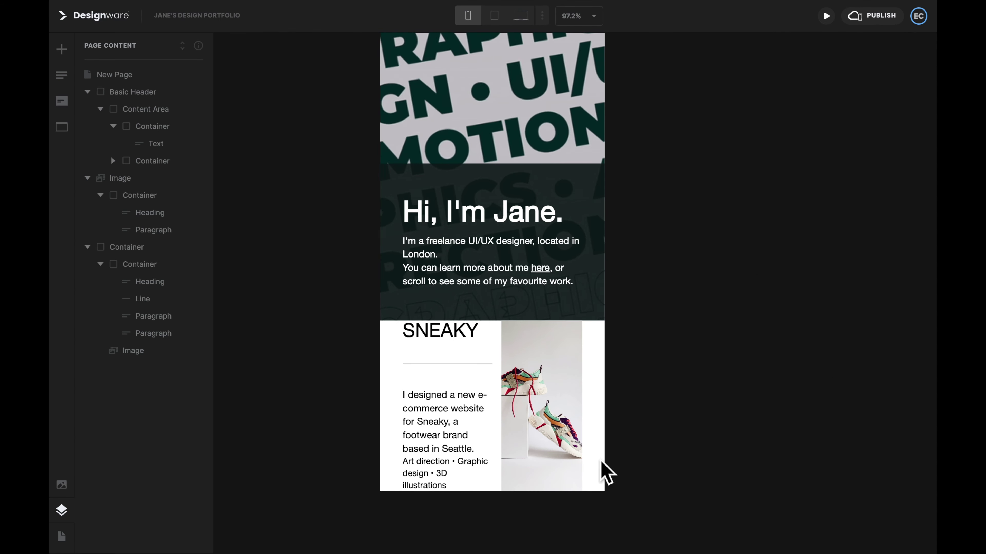
pyautogui.click(156, 265)
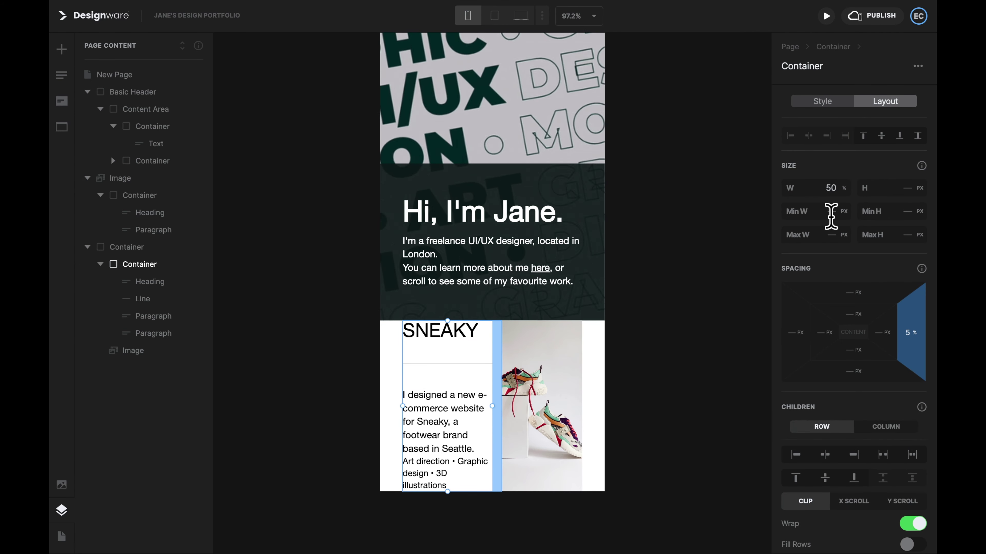
pyautogui.press('Return')
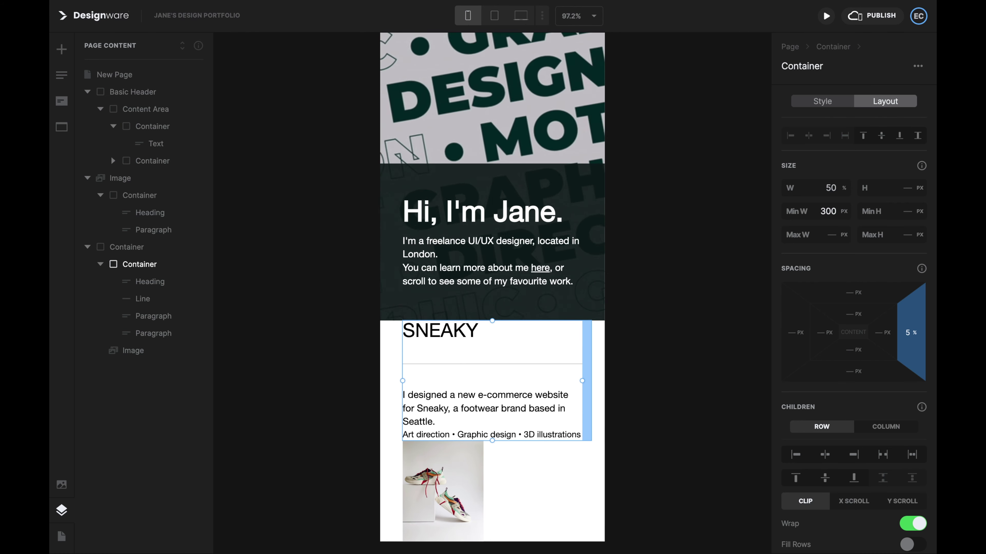
# Step: Turn on Fill Rows for the outer project container and check it at tablet size
pyautogui.scroll(-3, 574, 280)
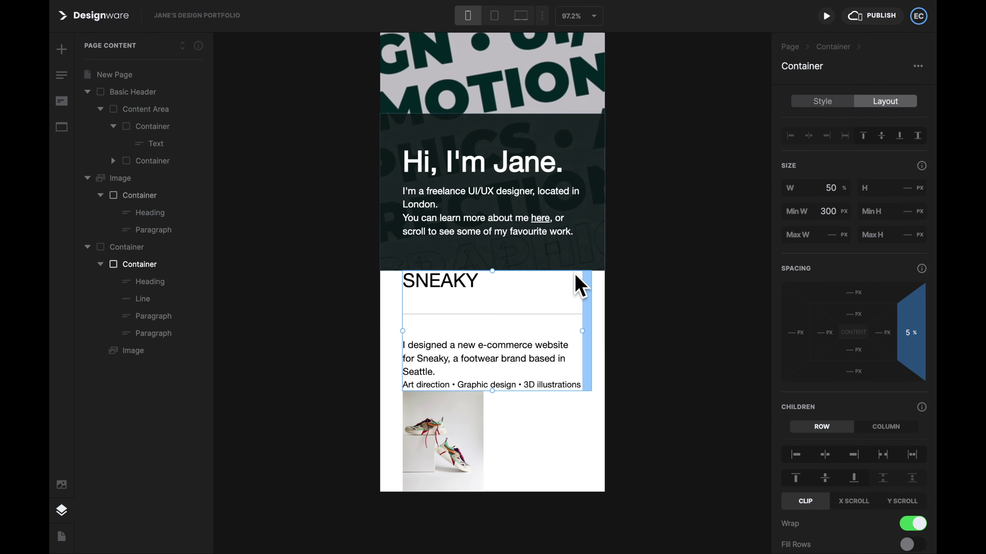
pyautogui.click(134, 248)
pyautogui.scroll(-3, 846, 469)
pyautogui.click(908, 480)
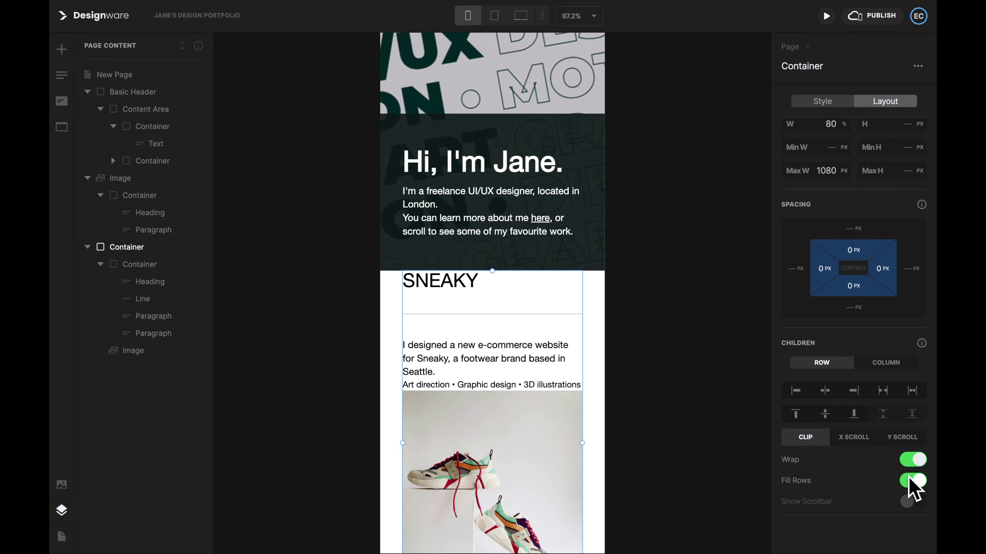
pyautogui.click(695, 349)
pyautogui.scroll(-3, 694, 349)
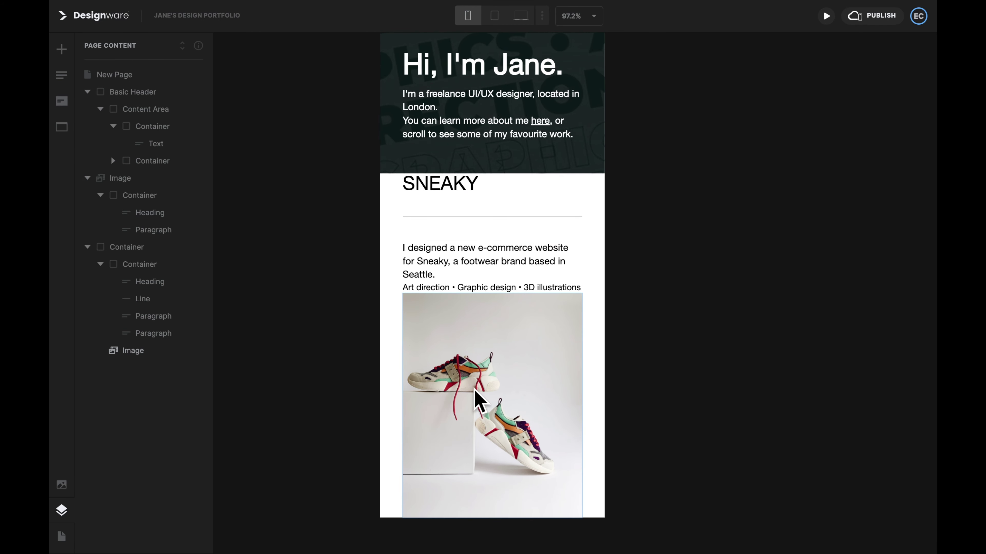
pyautogui.click(496, 18)
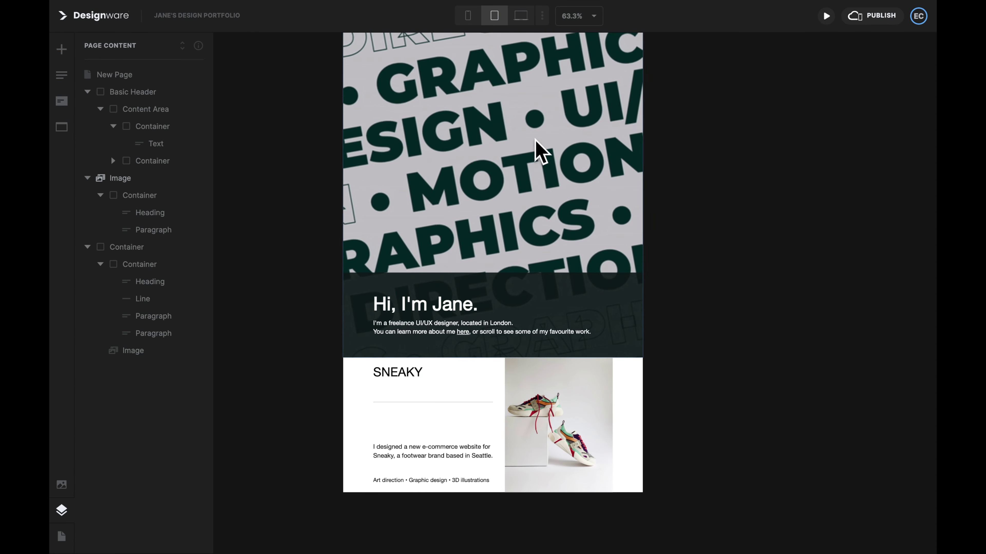
# Step: Back in Desktop view, add a row Container from Quick Add and clear its padding
pyautogui.click(521, 15)
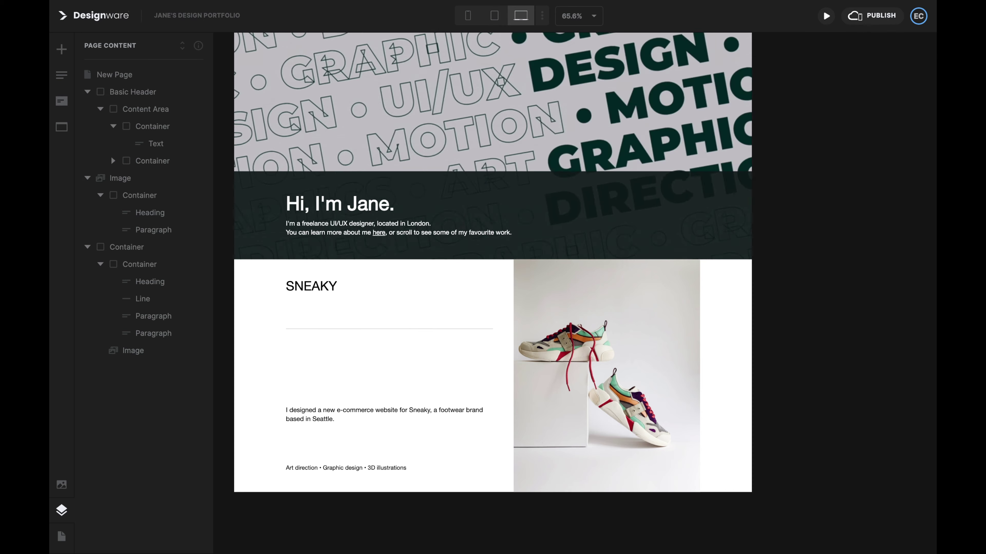
pyautogui.click(63, 51)
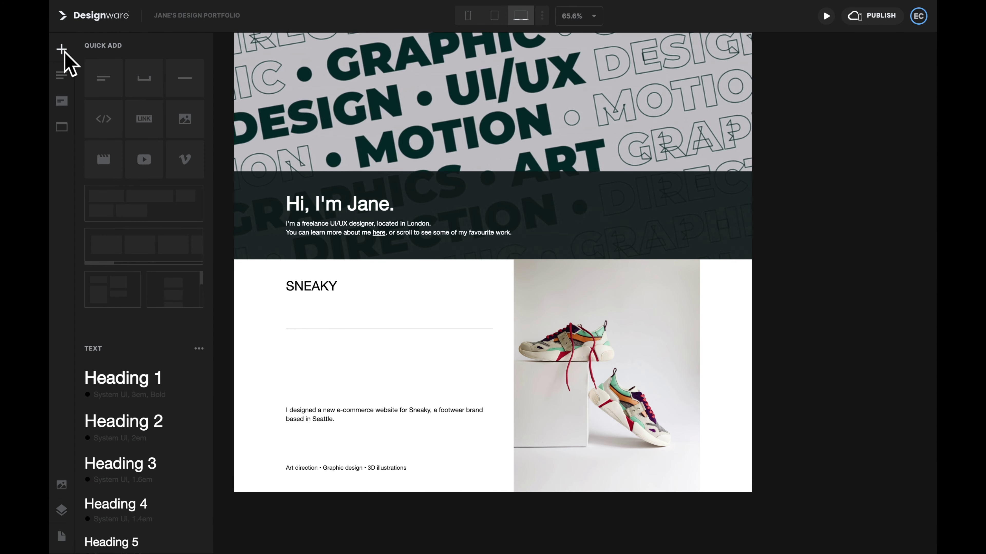
pyautogui.click(121, 206)
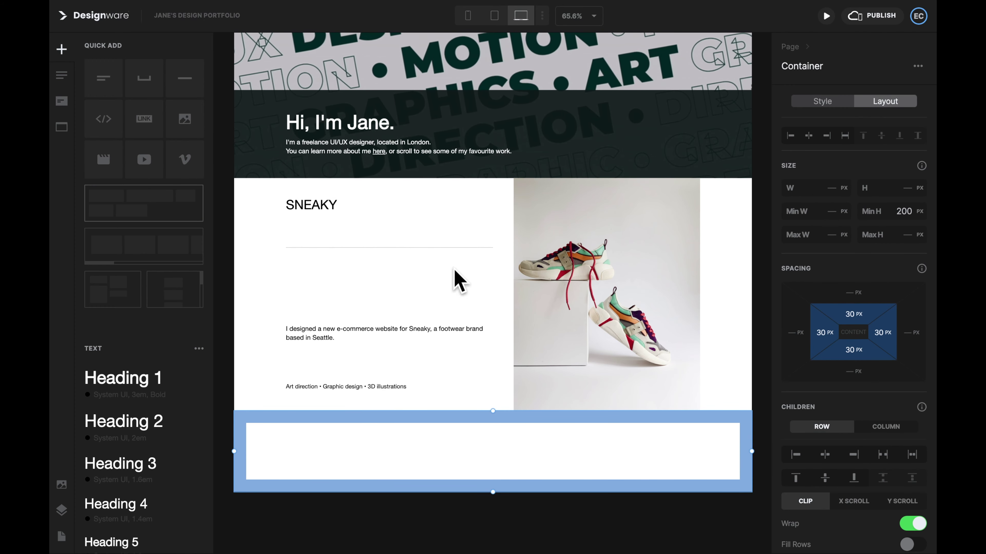
pyautogui.press('Return')
pyautogui.keyDown('alt'); pyautogui.click(882, 333); pyautogui.keyUp('alt')
pyautogui.keyDown('alt'); pyautogui.click(853, 313); pyautogui.keyUp('alt')
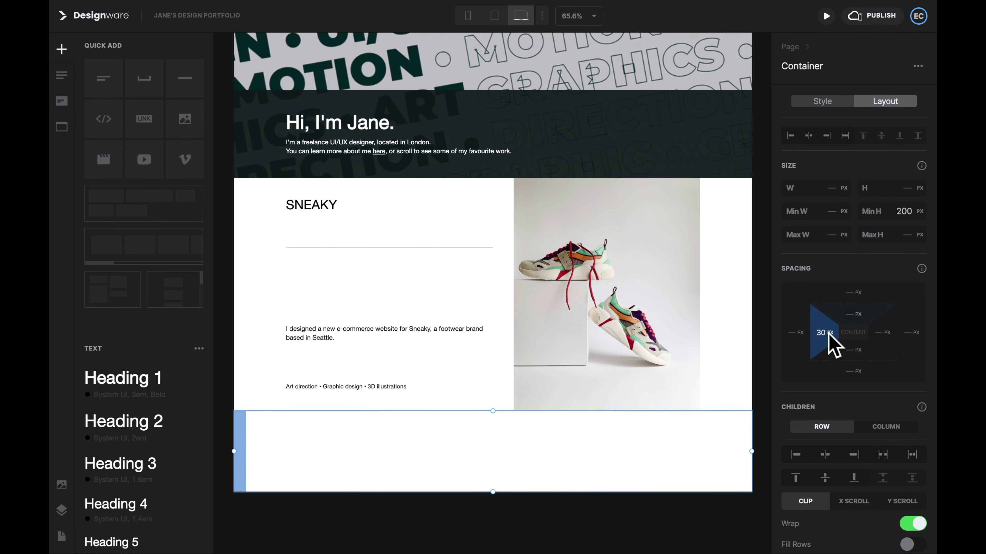
# Step: Add a second row Container and clear its top, right, bottom and left padding
pyautogui.click(155, 210)
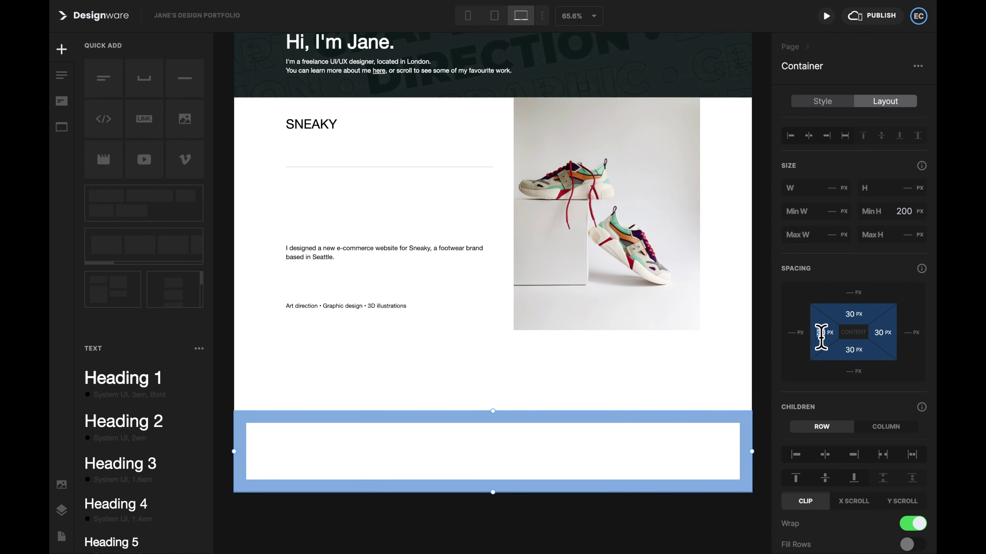
pyautogui.keyDown('alt'); pyautogui.click(821, 333); pyautogui.keyUp('alt')
pyautogui.keyDown('alt'); pyautogui.click(854, 349); pyautogui.keyUp('alt')
pyautogui.keyDown('alt'); pyautogui.click(882, 333); pyautogui.keyUp('alt')
pyautogui.keyDown('alt'); pyautogui.click(853, 314); pyautogui.keyUp('alt')
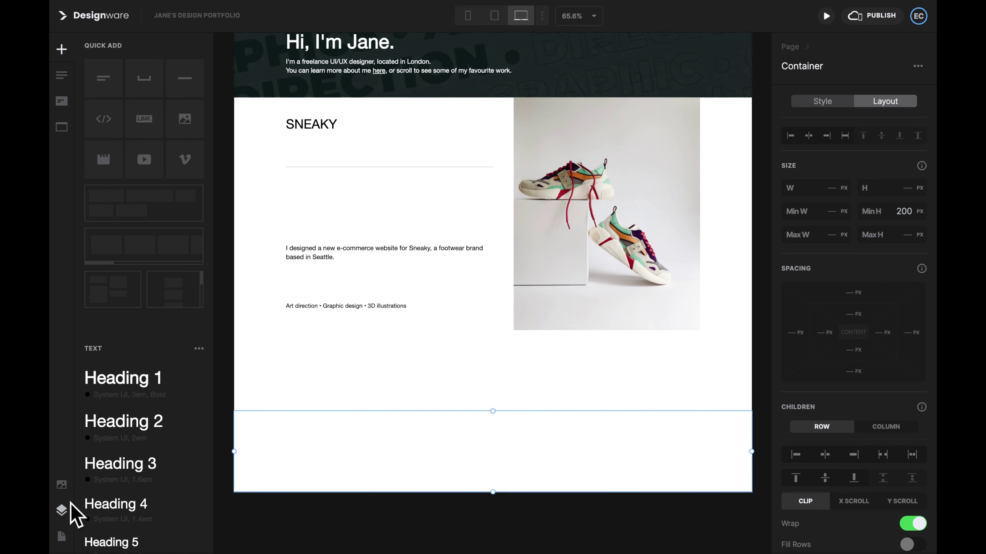
# Step: In the layer tree, nest both containers in the SNEAKY text column, with the heading and line in the first
pyautogui.click(61, 509)
pyautogui.click(324, 140)
pyautogui.click(342, 241)
pyautogui.moveTo(117, 371); pyautogui.dragTo(155, 352)
pyautogui.moveTo(154, 285); pyautogui.dragTo(154, 374)
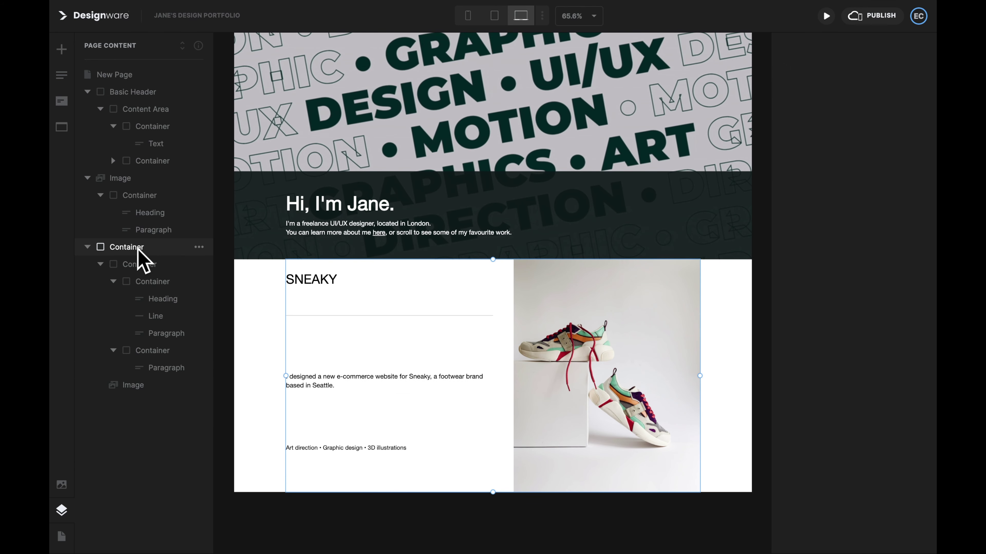
# Step: Align the SNEAKY heading group to the column top and the Art direction group to the bottom
pyautogui.click(138, 249)
pyautogui.click(142, 263)
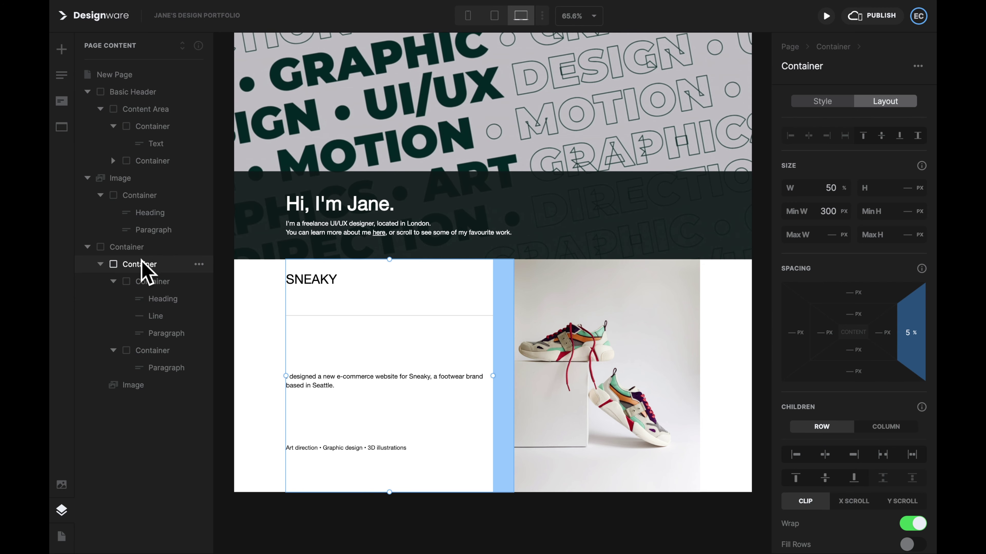
pyautogui.click(146, 280)
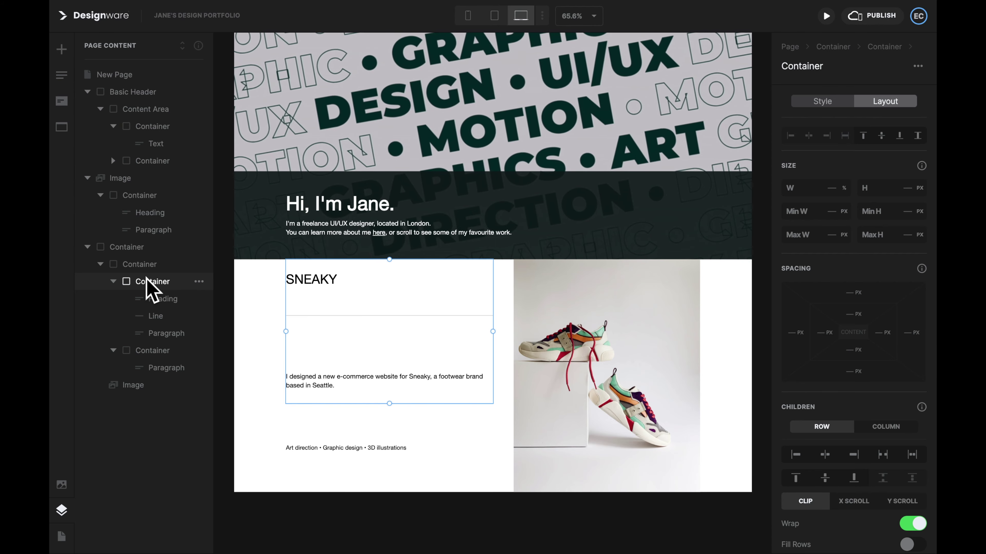
pyautogui.click(157, 351)
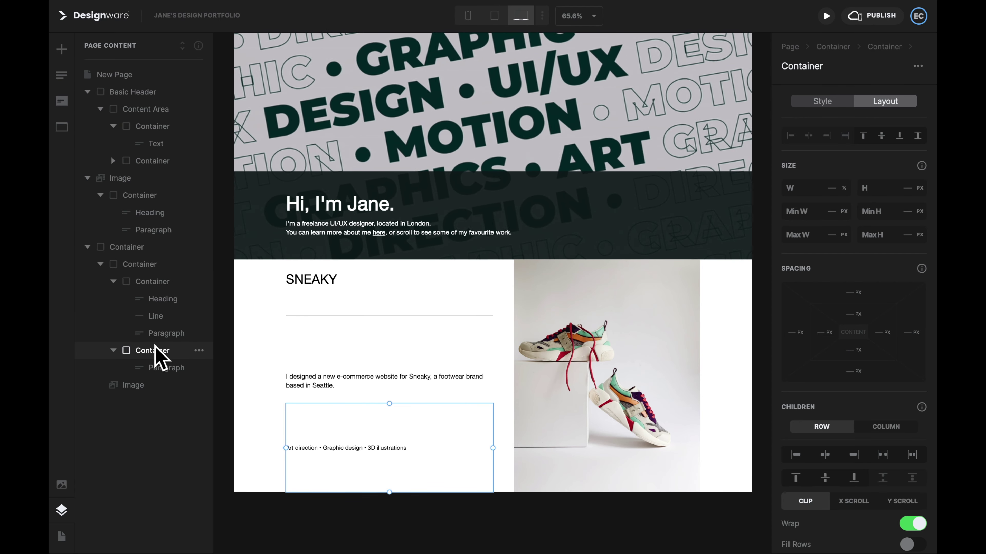
pyautogui.click(155, 281)
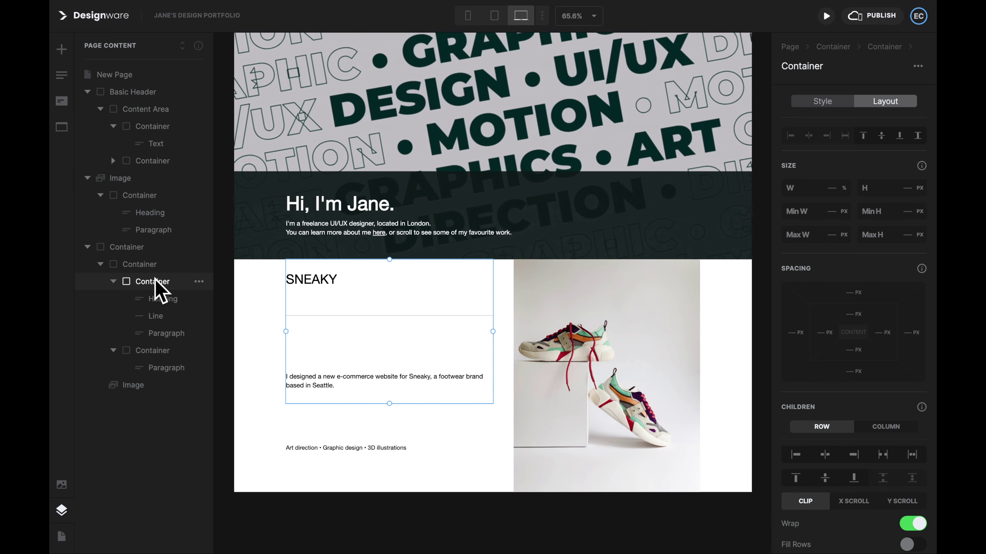
pyautogui.click(860, 137)
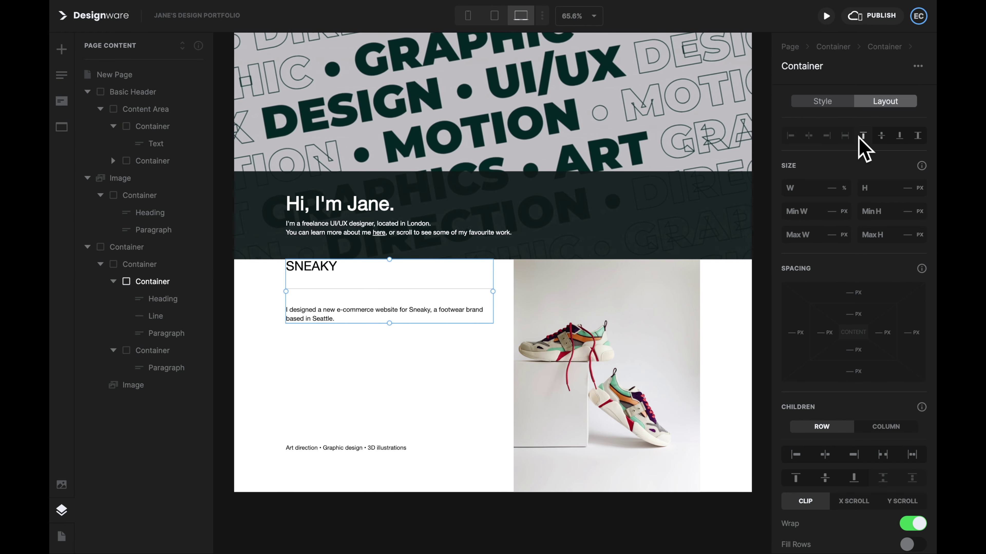
pyautogui.click(169, 351)
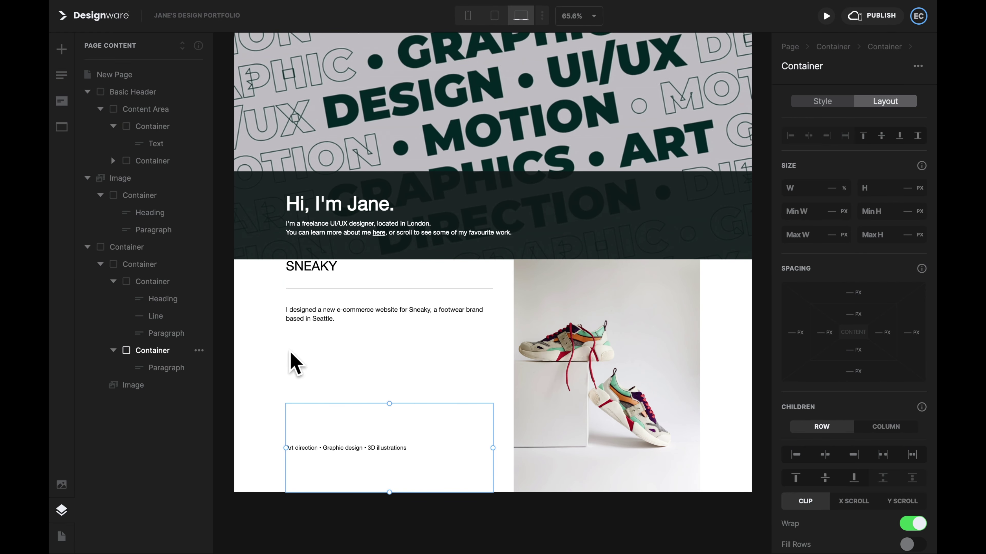
pyautogui.click(897, 136)
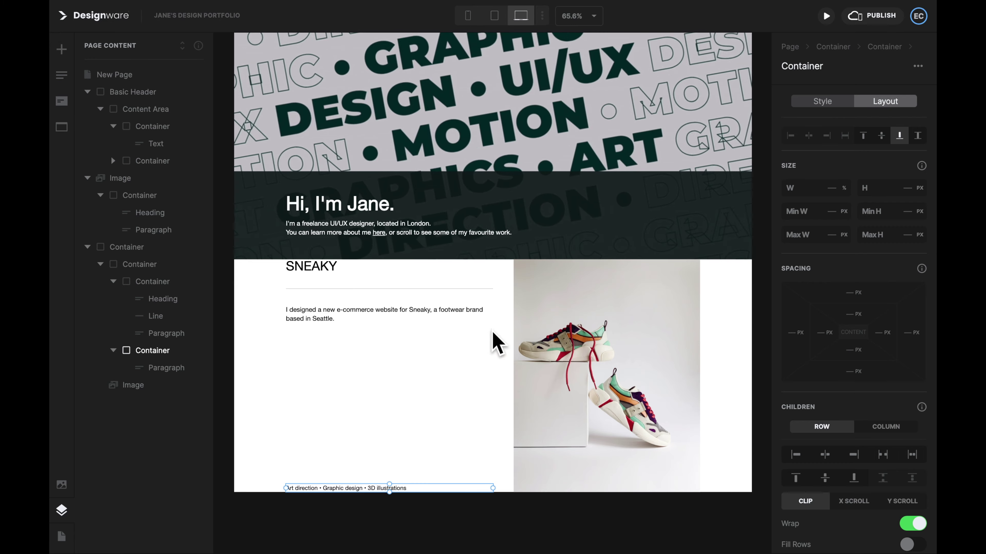
# Step: Reduce the top and bottom margins of the line under SNEAKY to 15 px
pyautogui.click(450, 289)
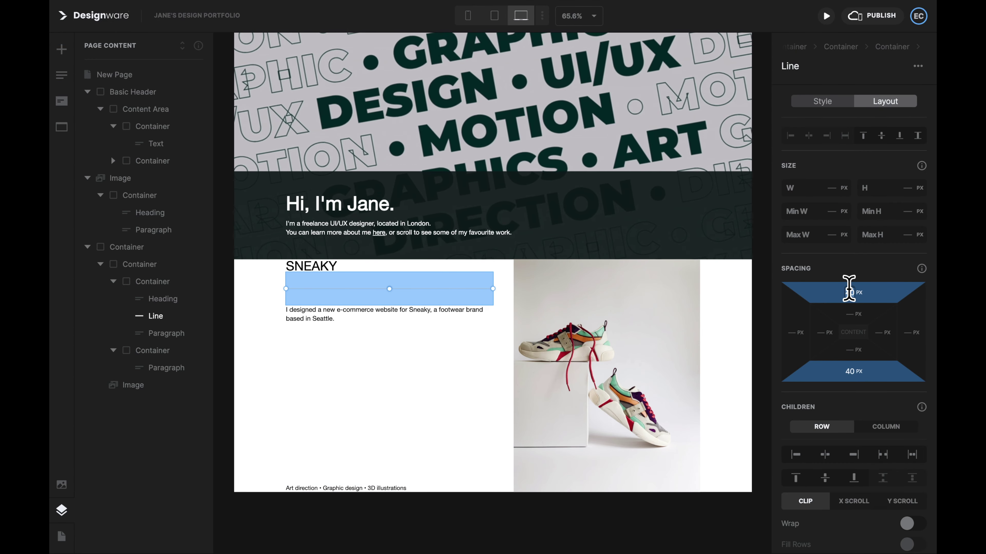
pyautogui.moveTo(862, 294); pyautogui.dragTo(864, 308)
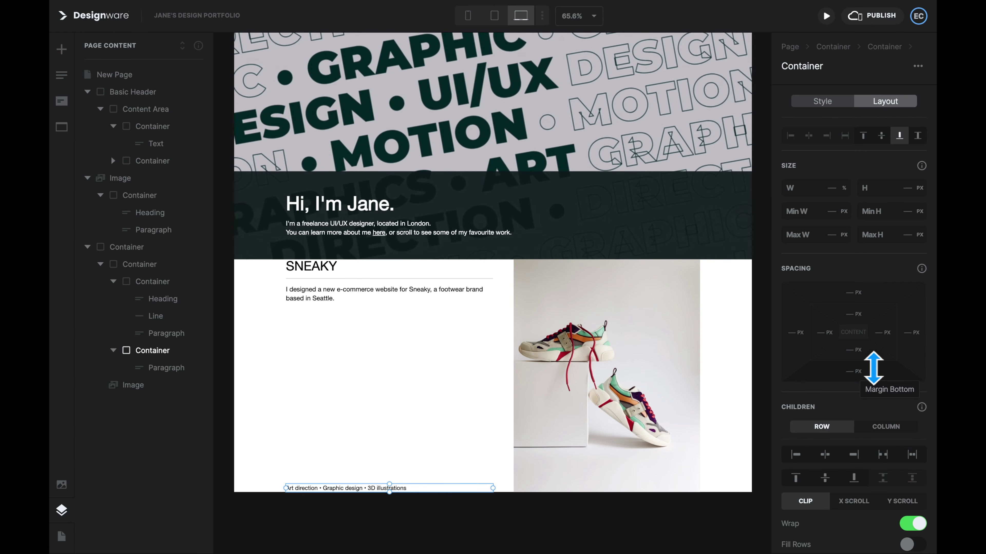
pyautogui.moveTo(872, 368); pyautogui.dragTo(875, 388)
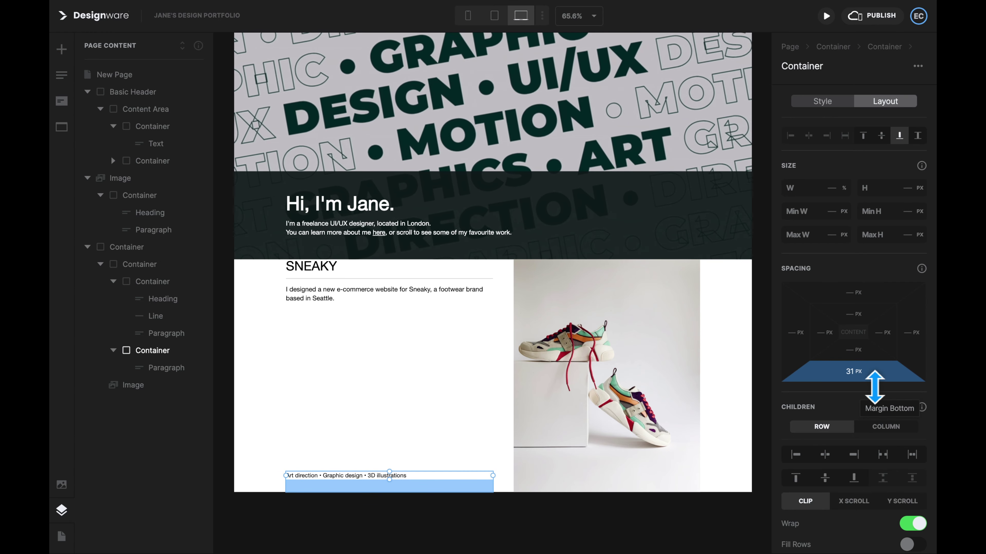
# Step: Adjust the text group's top margin and give the SNEAKY heading a 10 px bottom margin
pyautogui.click(466, 267)
pyautogui.moveTo(884, 297); pyautogui.dragTo(887, 278)
pyautogui.click(753, 414)
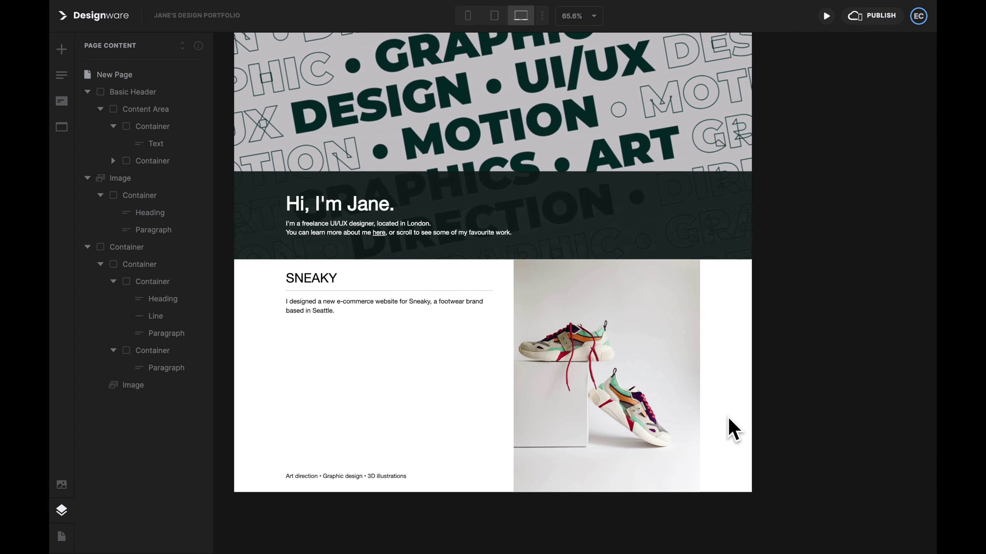
pyautogui.click(310, 278)
pyautogui.moveTo(890, 369); pyautogui.dragTo(887, 382)
# Step: Preview at tablet and mobile widths and add 22 px of space below the description
pyautogui.click(749, 348)
pyautogui.click(494, 15)
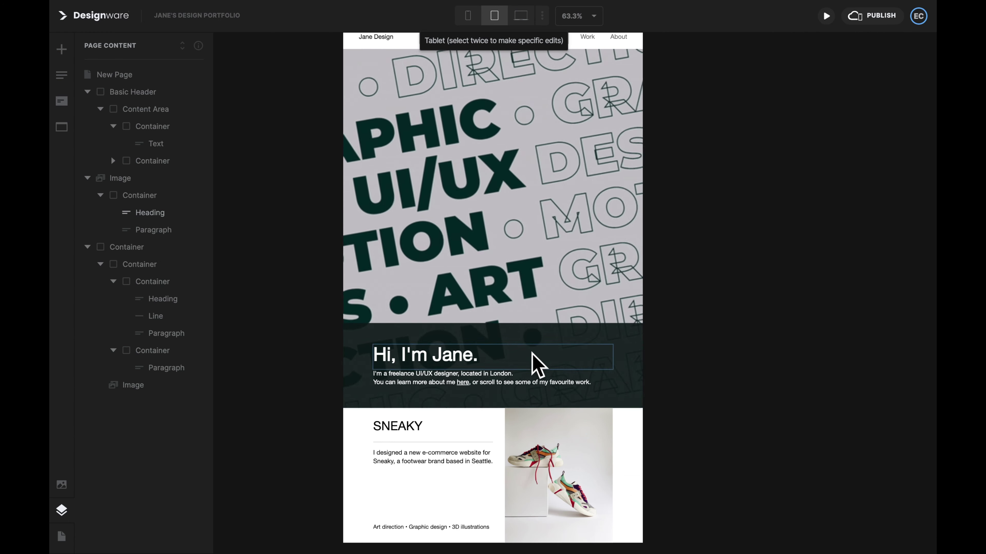
pyautogui.click(467, 15)
pyautogui.scroll(-5, 504, 367)
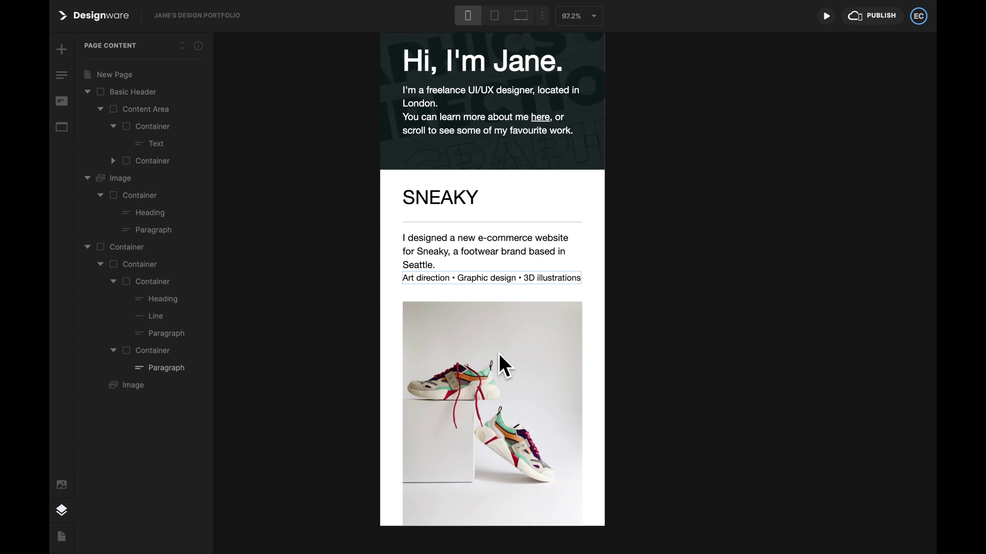
pyautogui.click(492, 257)
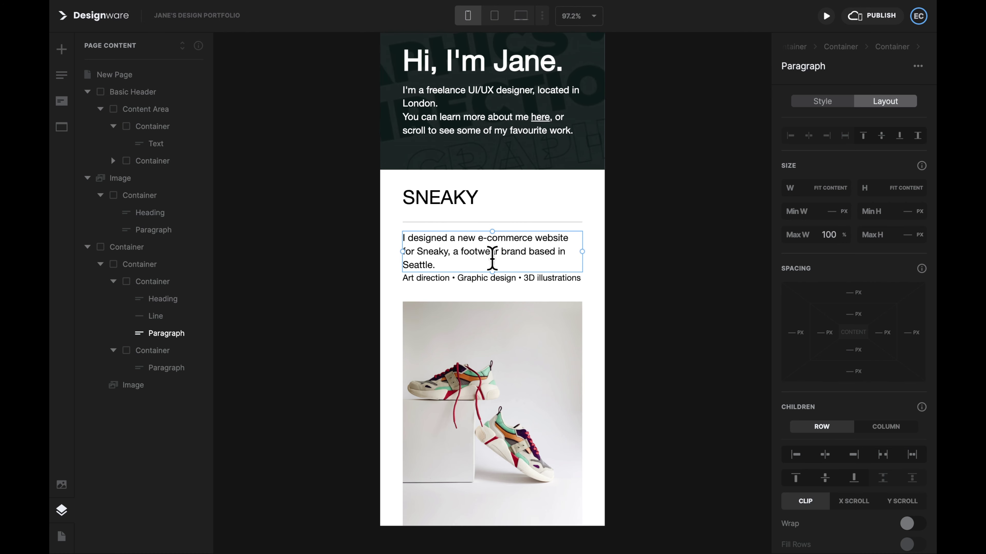
pyautogui.moveTo(865, 367); pyautogui.dragTo(877, 385)
pyautogui.click(678, 274)
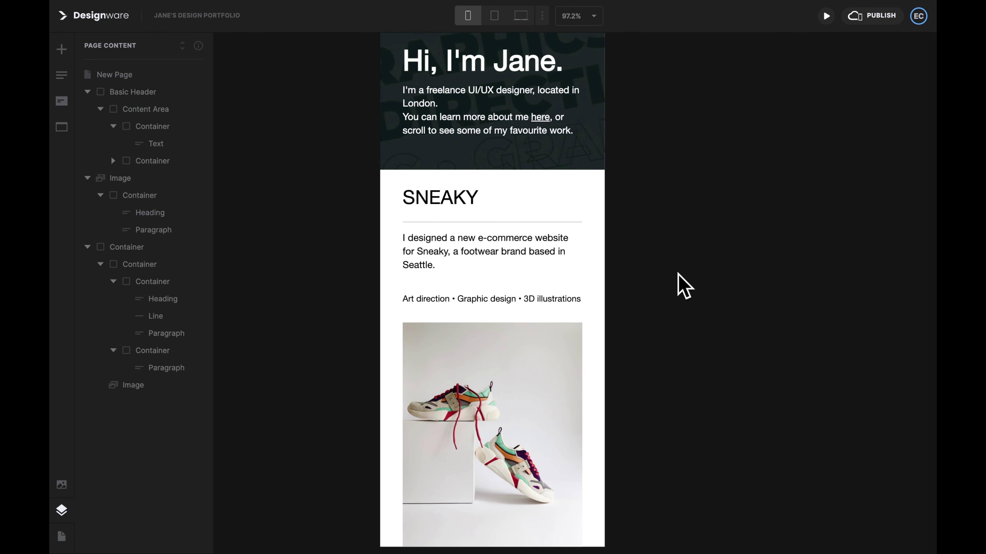
# Step: In desktop view, give the SNEAKY section a 40 px top and 60 px bottom margin
pyautogui.click(497, 17)
pyautogui.click(518, 16)
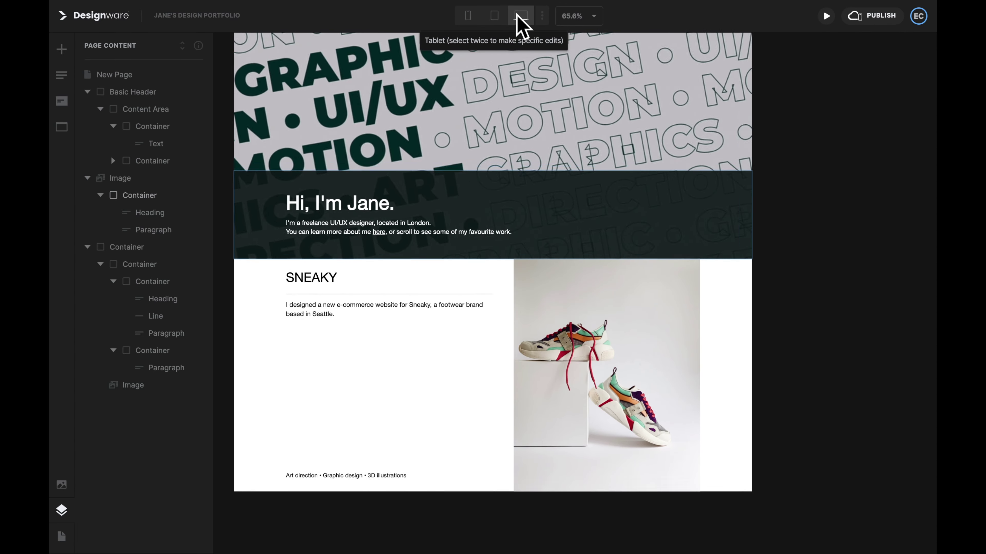
pyautogui.click(620, 279)
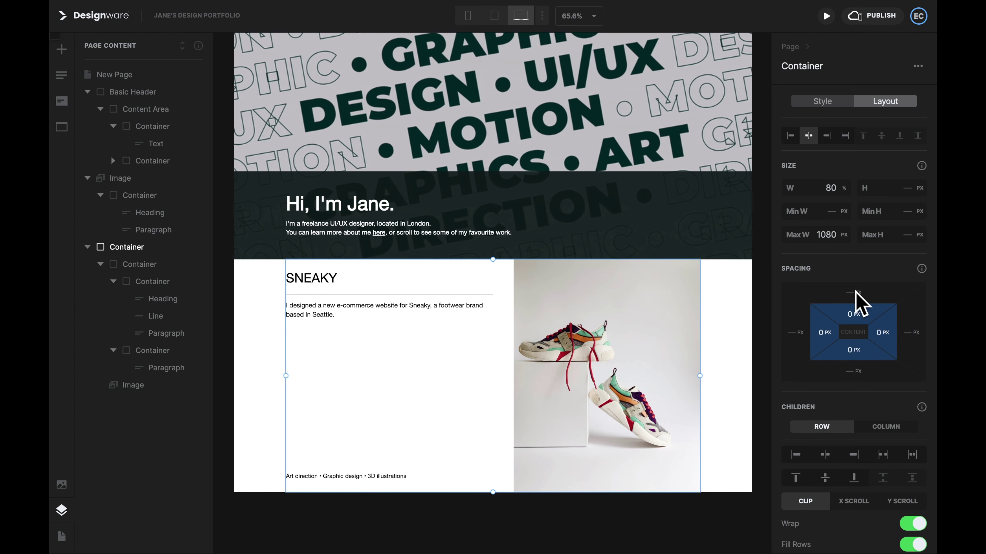
pyautogui.click(849, 314)
pyautogui.moveTo(850, 291); pyautogui.dragTo(854, 392)
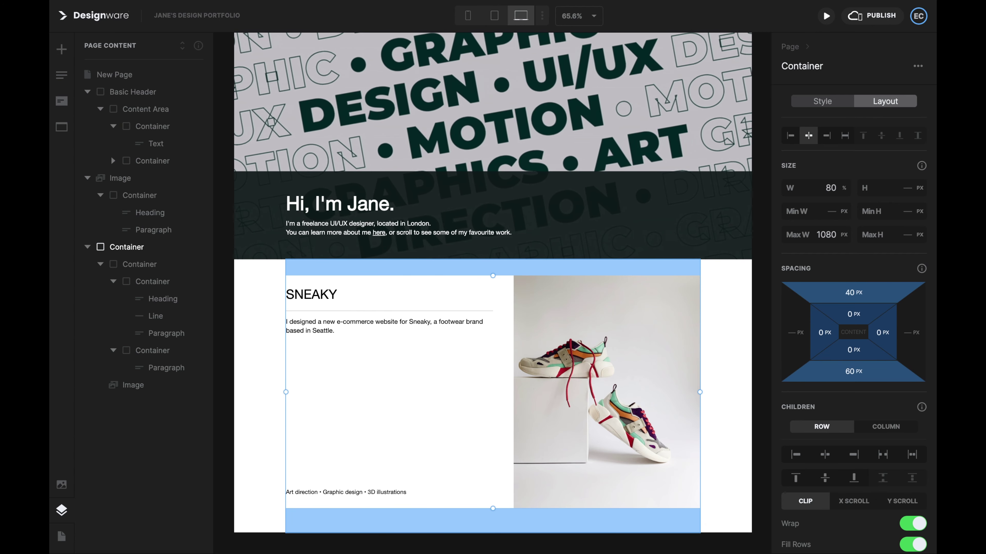
# Step: Check tablet and mobile previews, then duplicate the SNEAKY section twice
pyautogui.click(754, 378)
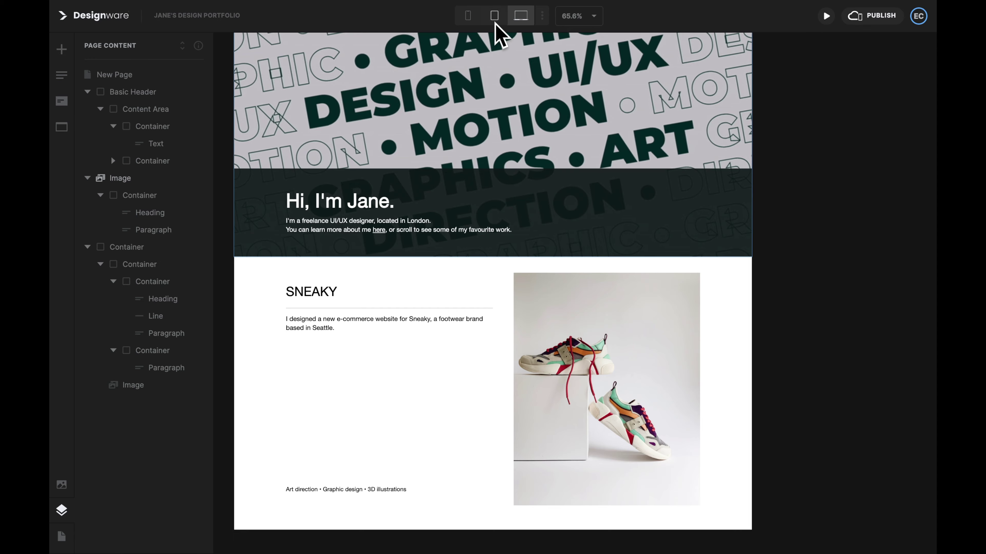
pyautogui.click(495, 19)
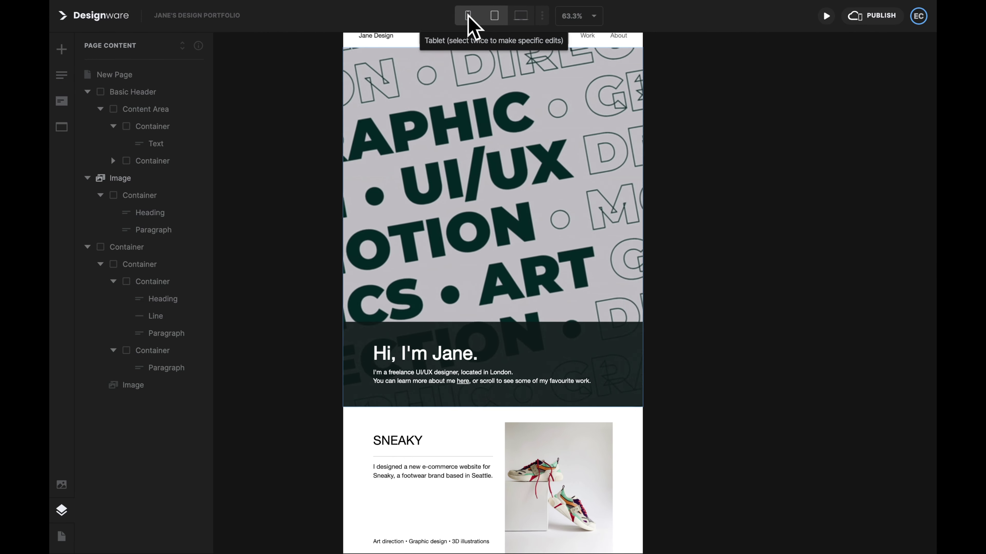
pyautogui.click(468, 16)
pyautogui.scroll(-4, 609, 293)
pyautogui.click(520, 16)
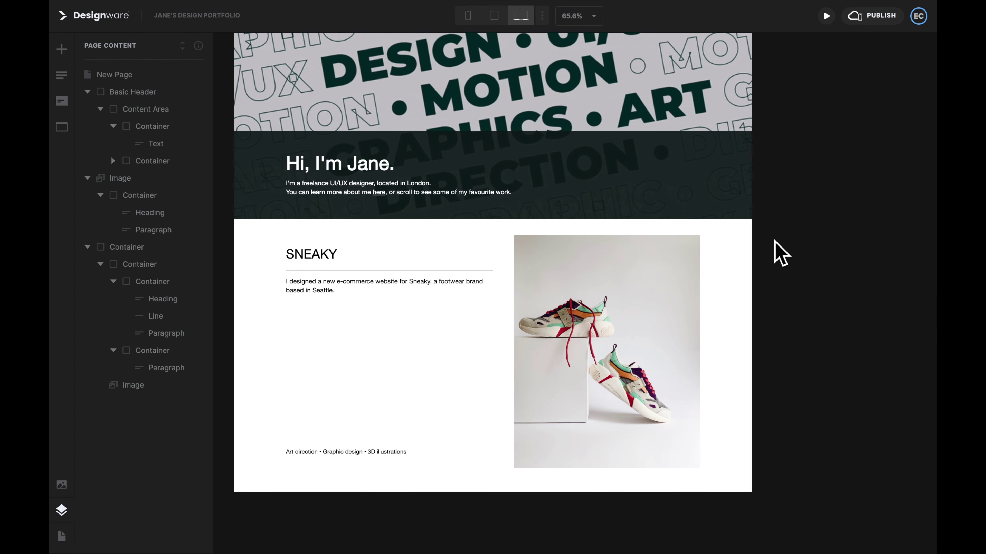
pyautogui.click(163, 249)
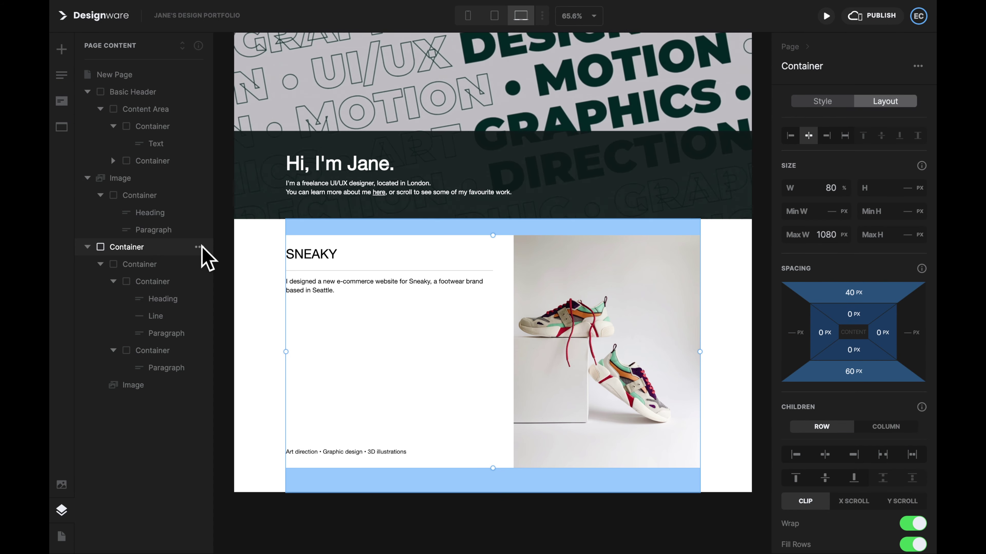
pyautogui.click(198, 247)
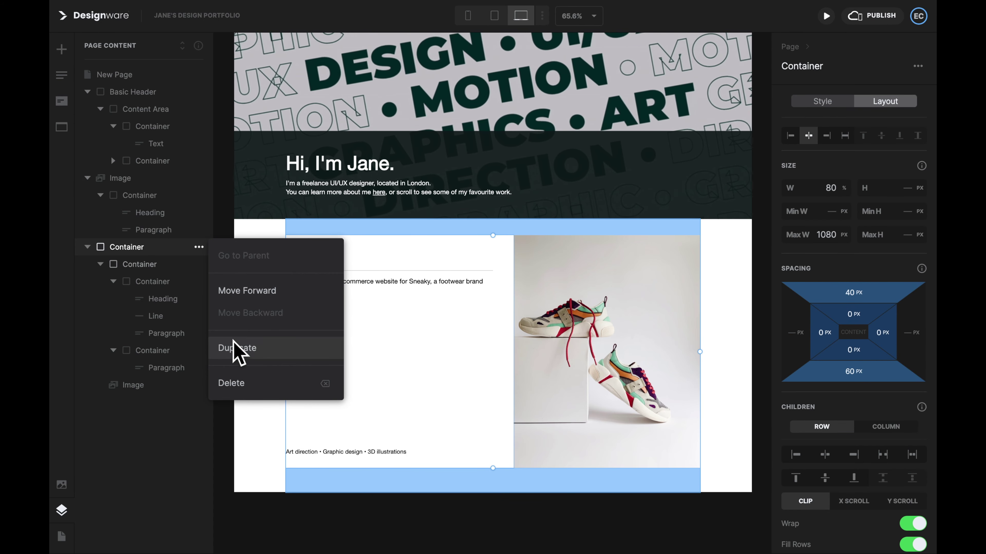
pyautogui.click(237, 348)
pyautogui.click(198, 403)
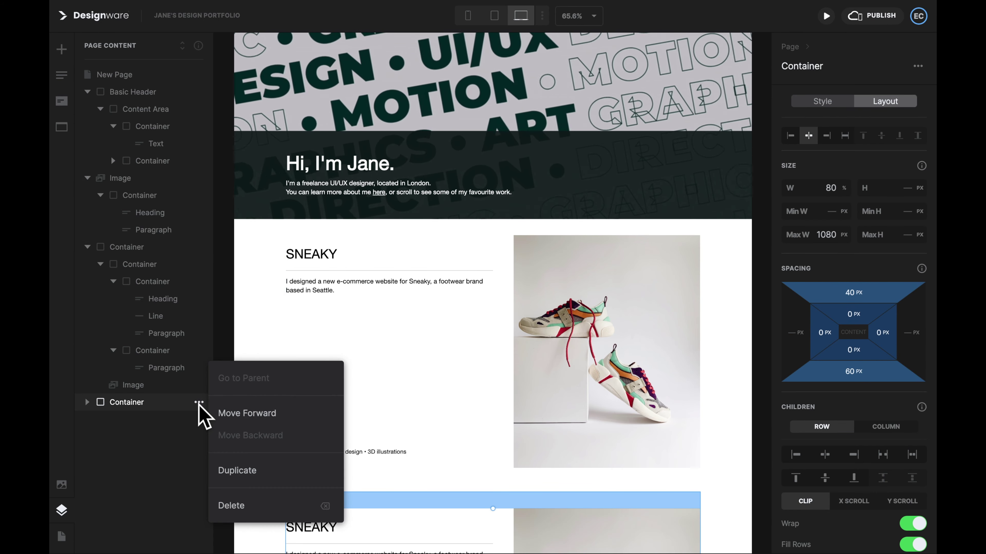
pyautogui.click(235, 470)
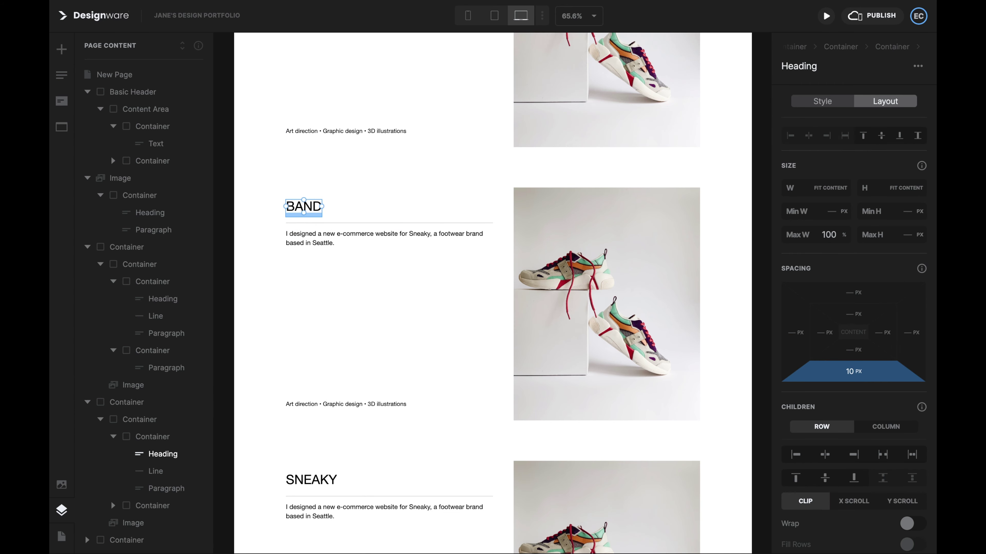
# Step: Turn the first copy into BANDSHAKE with its desktop-app description, 'User interviews • UI design' tags and image
pyautogui.write('SHAKE')
pyautogui.tripleClick(384, 234)
pyautogui.write("I worked with Bandshake's product team to design their new desktop app.")
pyautogui.tripleClick(345, 403)
pyautogui.write('User interviews • UI design')
pyautogui.click(606, 302)
pyautogui.click(822, 101)
pyautogui.scroll(-2, 639, 423)
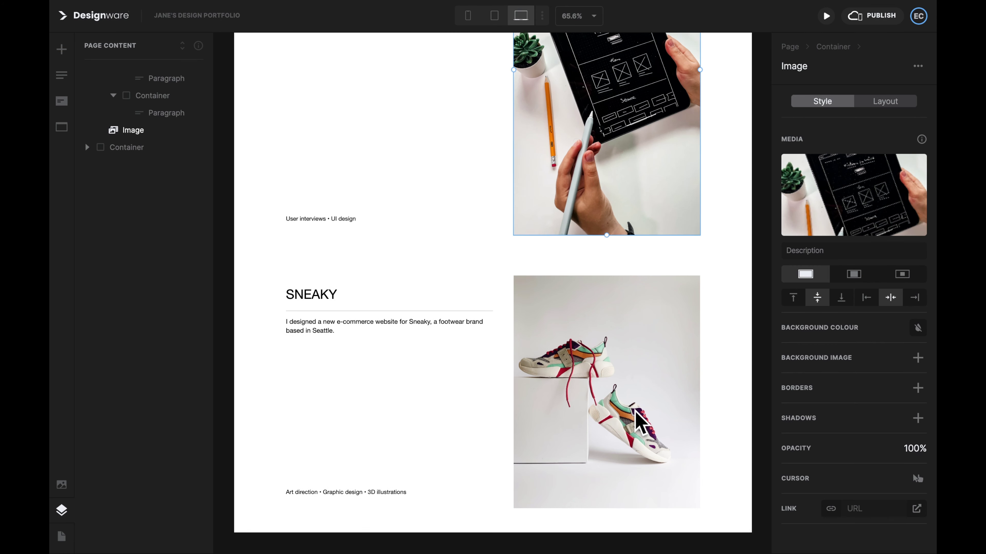
# Step: Make the second copy STORY.IO with its freelance description, 'Motion graphics • UX design • Graphic design' tags and image
pyautogui.doubleClick(310, 283)
pyautogui.write('STORY.IO')
pyautogui.tripleClick(384, 315)
pyautogui.write('I freelanced for Story.io for three years, working closely with their marketing team to create customer acquisition funnels.')
pyautogui.tripleClick(346, 481)
pyautogui.write('Motion graphics • UX design • Graphic design')
pyautogui.click(607, 382)
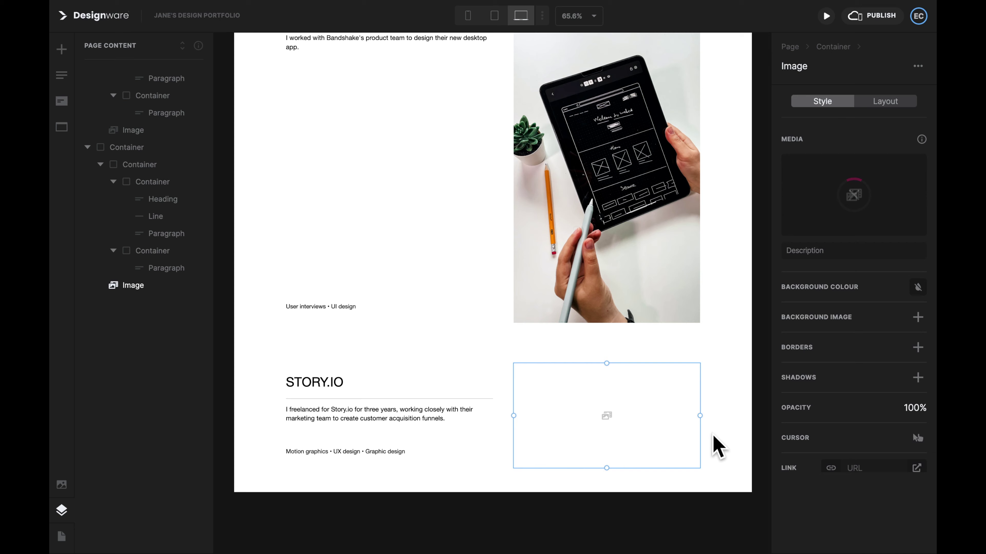
pyautogui.scroll(-5, 714, 436)
pyautogui.scroll(13, 713, 435)
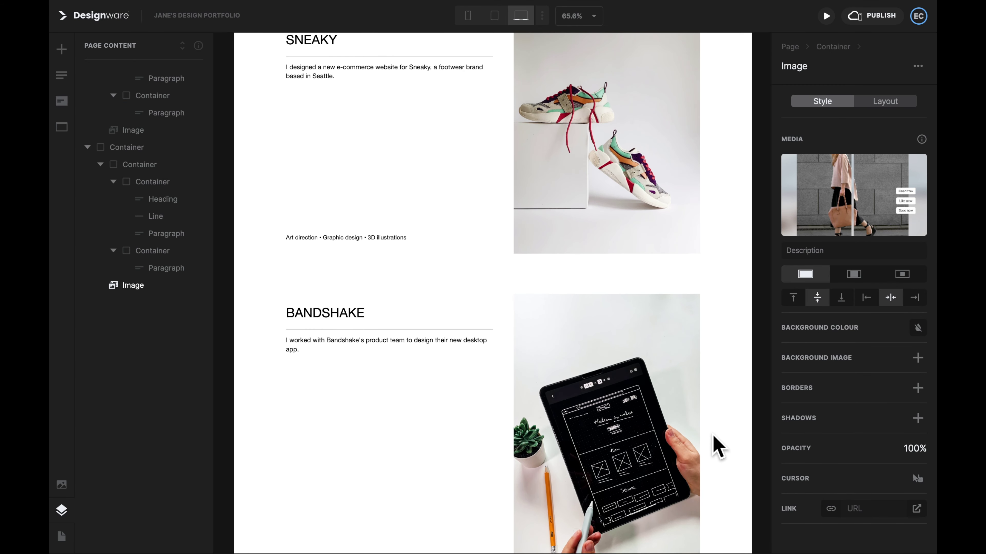
pyautogui.scroll(6, 713, 436)
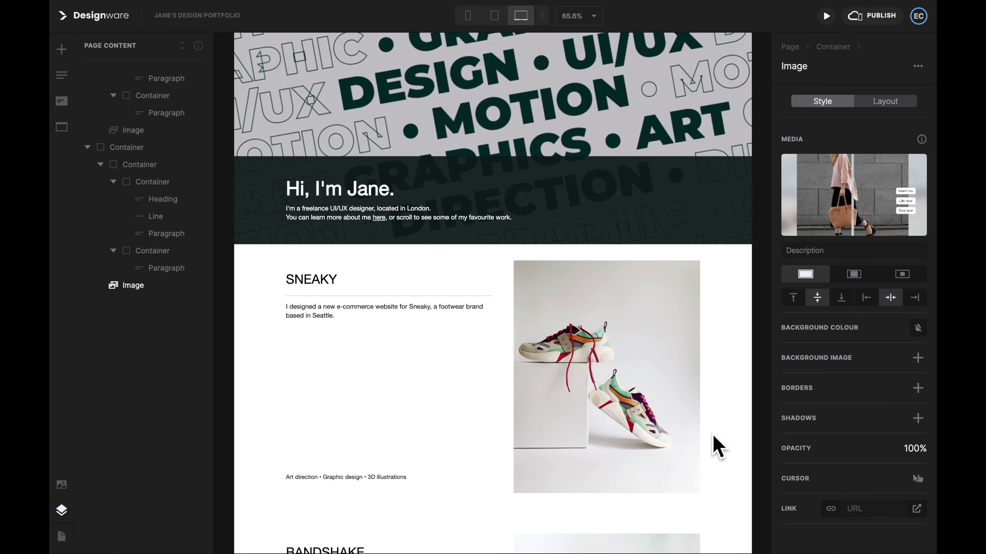
# Step: Add a Paragraph 2 text block from the Add panel
pyautogui.press('Escape')
pyautogui.click(58, 47)
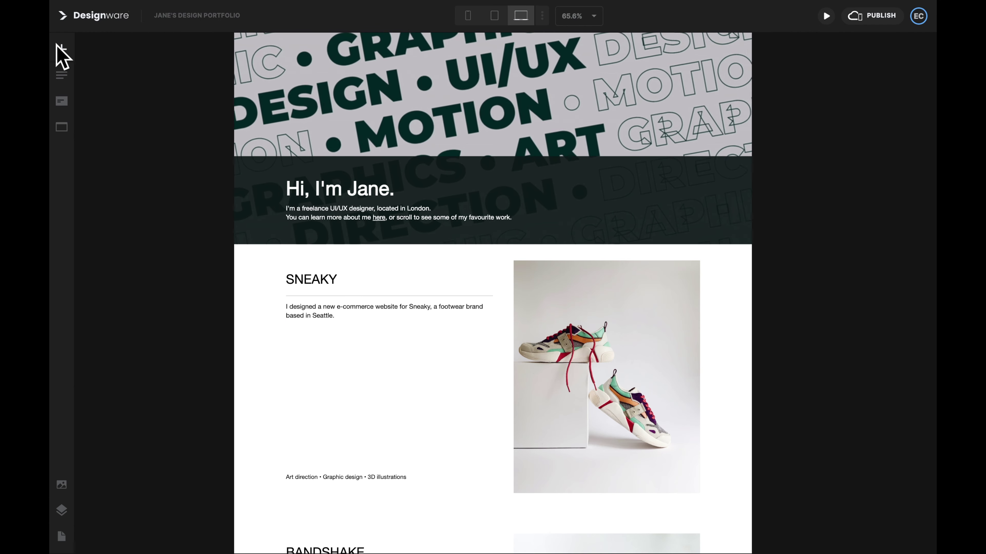
pyautogui.click(61, 50)
pyautogui.scroll(-2, 148, 435)
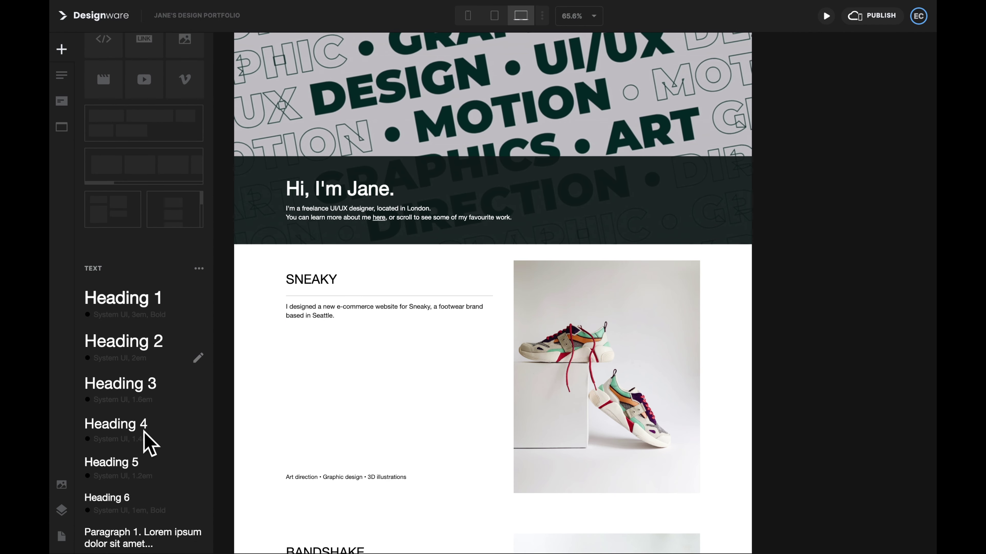
pyautogui.scroll(-4, 147, 440)
pyautogui.click(145, 417)
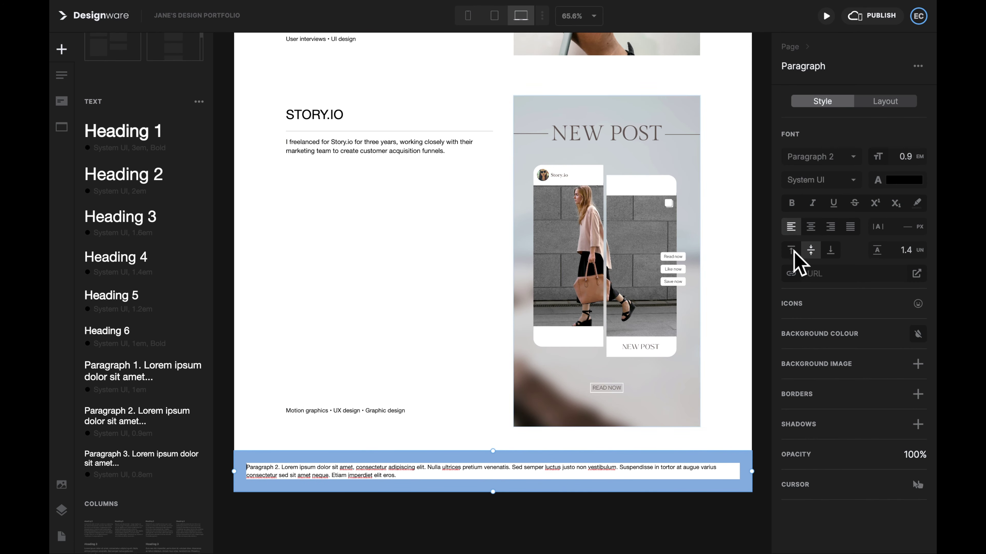
# Step: Set the paragraph to 80% width, centre it, and remove its left and right padding
pyautogui.click(887, 102)
pyautogui.click(842, 189)
pyautogui.click(741, 193)
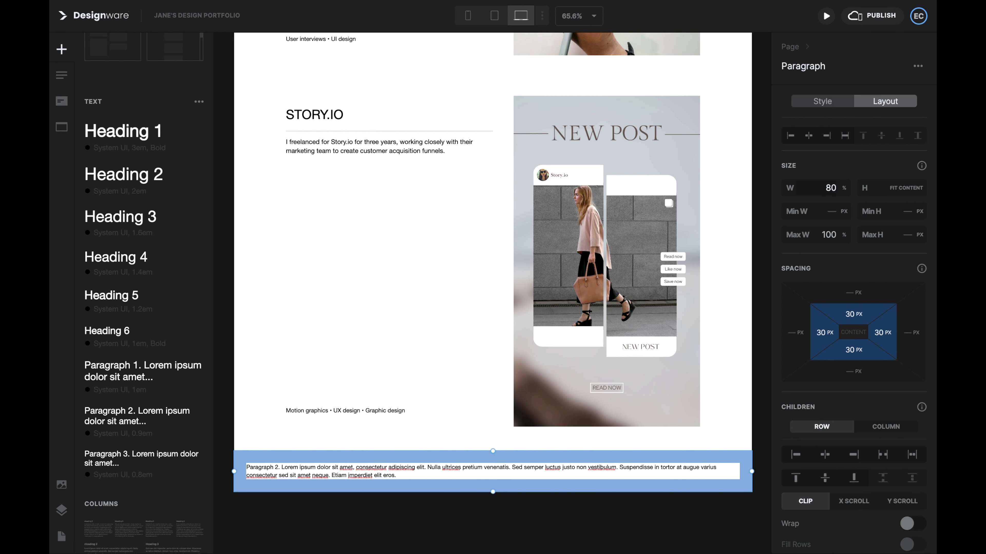
pyautogui.press('Return')
pyautogui.click(809, 136)
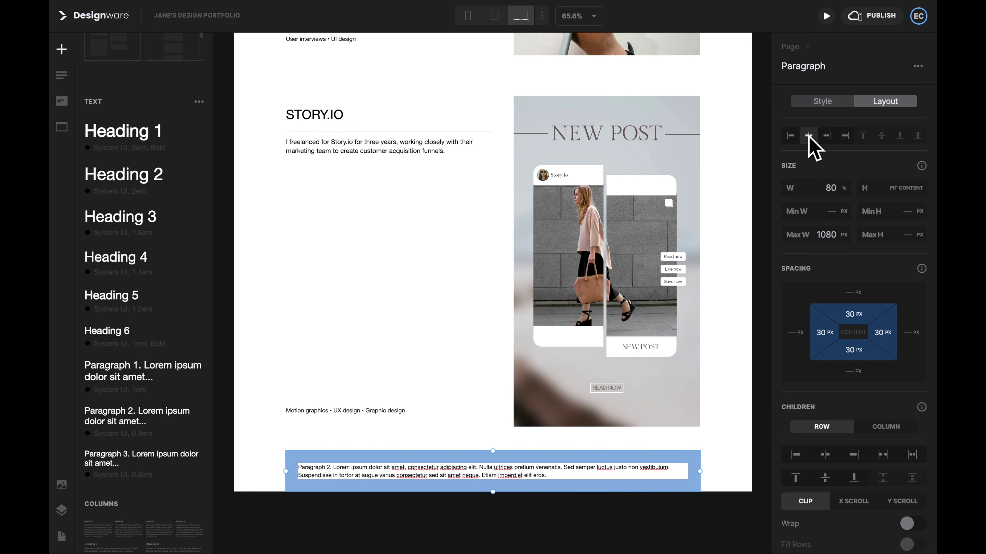
pyautogui.press('BackSpace')
pyautogui.press('Return')
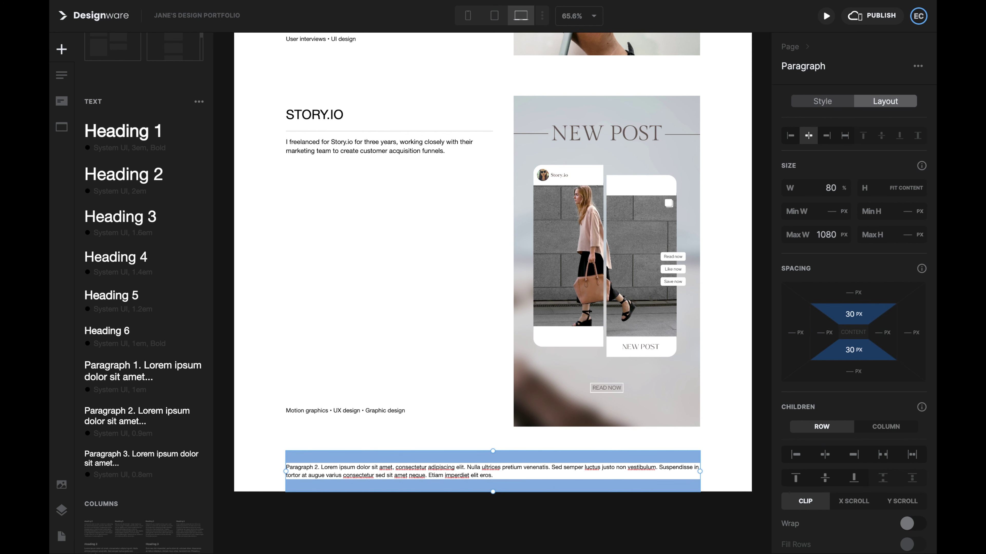
# Step: Change the text to 'Selected Work' and move it above the SNEAKY section in Layers
pyautogui.doubleClick(376, 474)
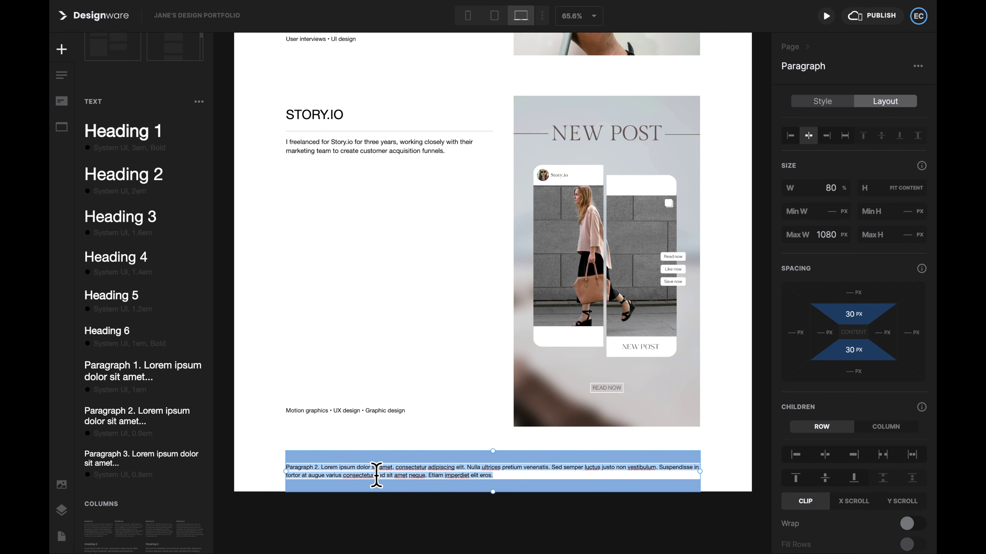
pyautogui.write('Selected Work')
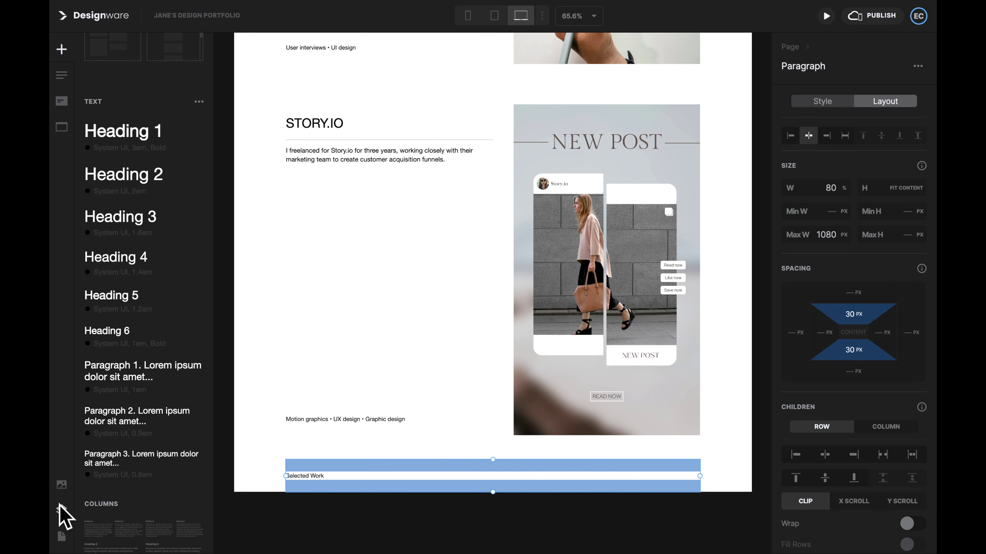
pyautogui.click(60, 508)
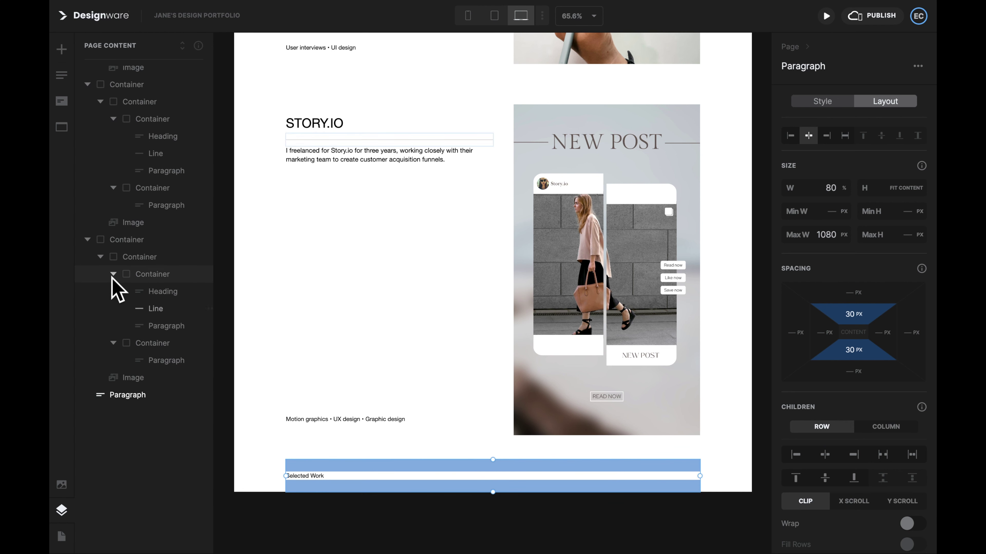
pyautogui.moveTo(149, 427); pyautogui.dragTo(128, 248)
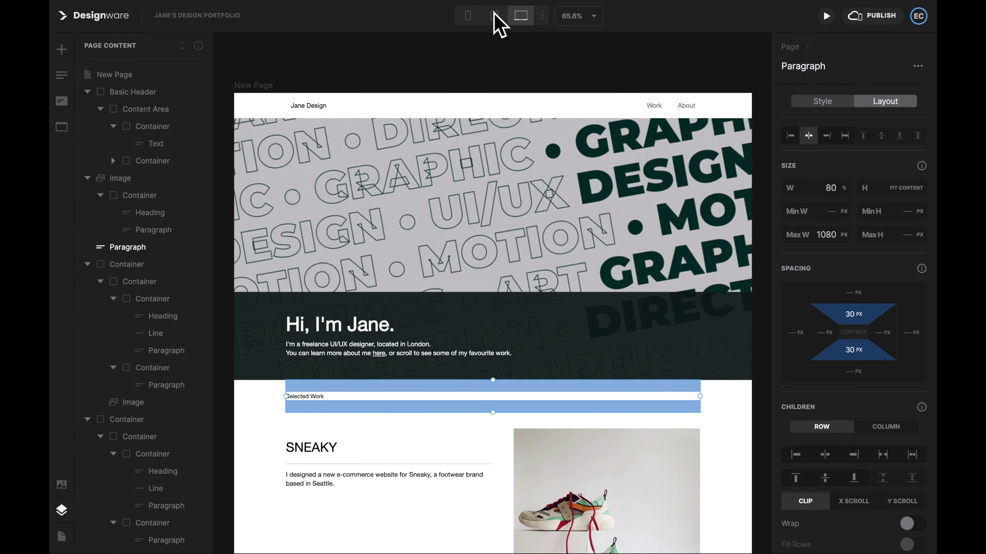
# Step: In mobile view, replace Selected Work's top and bottom padding with a 10% top margin
pyautogui.click(494, 16)
pyautogui.click(468, 16)
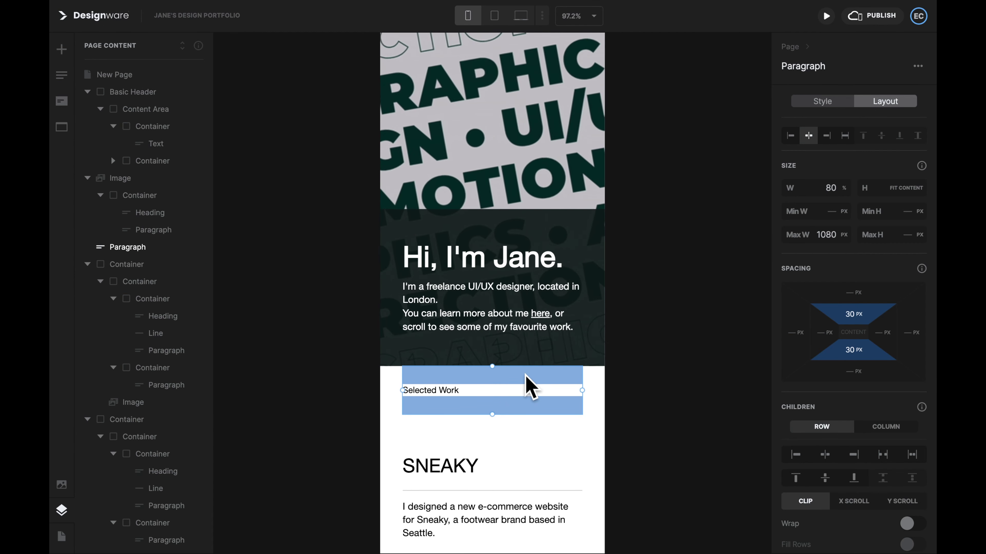
pyautogui.click(852, 315)
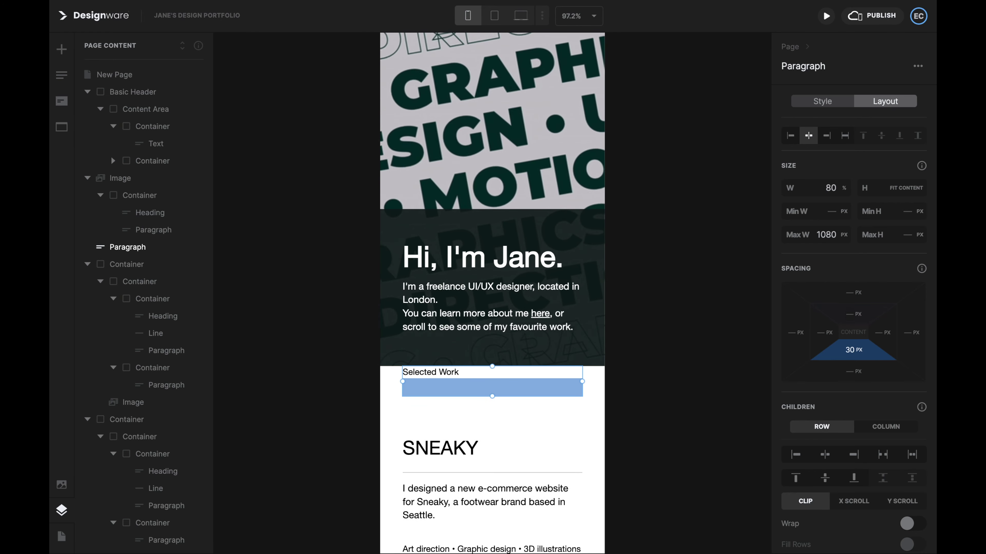
pyautogui.click(854, 293)
pyautogui.write('10')
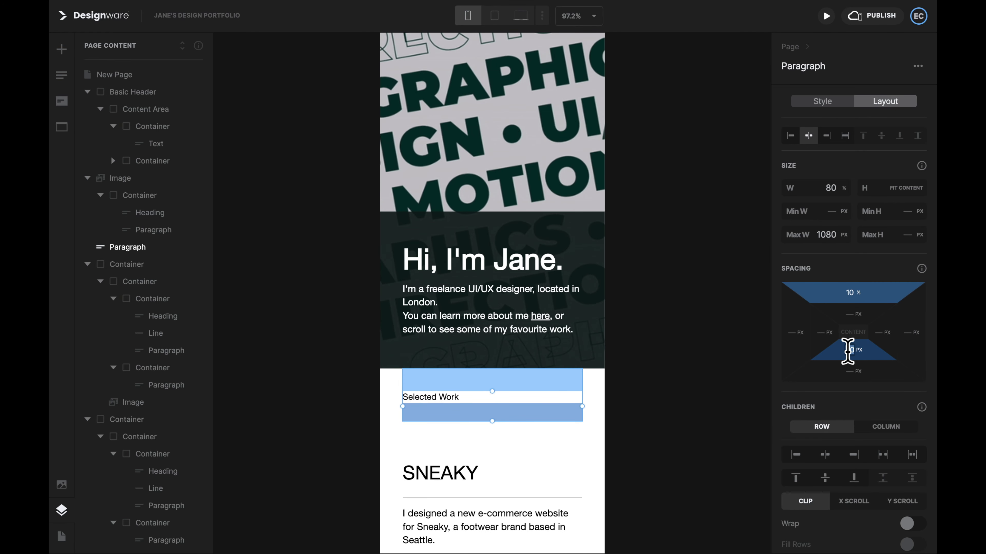
pyautogui.click(848, 351)
pyautogui.click(763, 387)
# Step: Check the Selected Work spacing in tablet and desktop previews
pyautogui.click(494, 16)
pyautogui.click(520, 16)
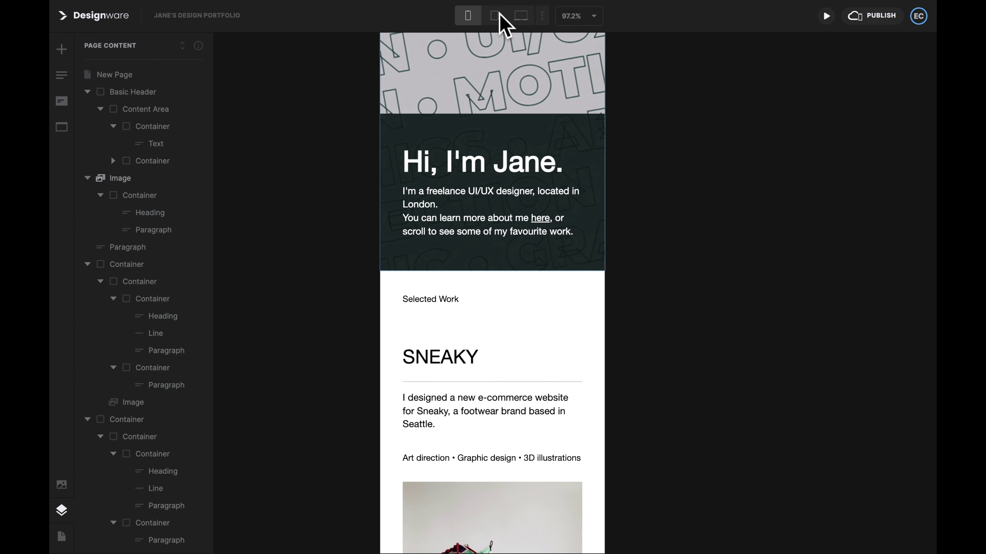
pyautogui.click(494, 15)
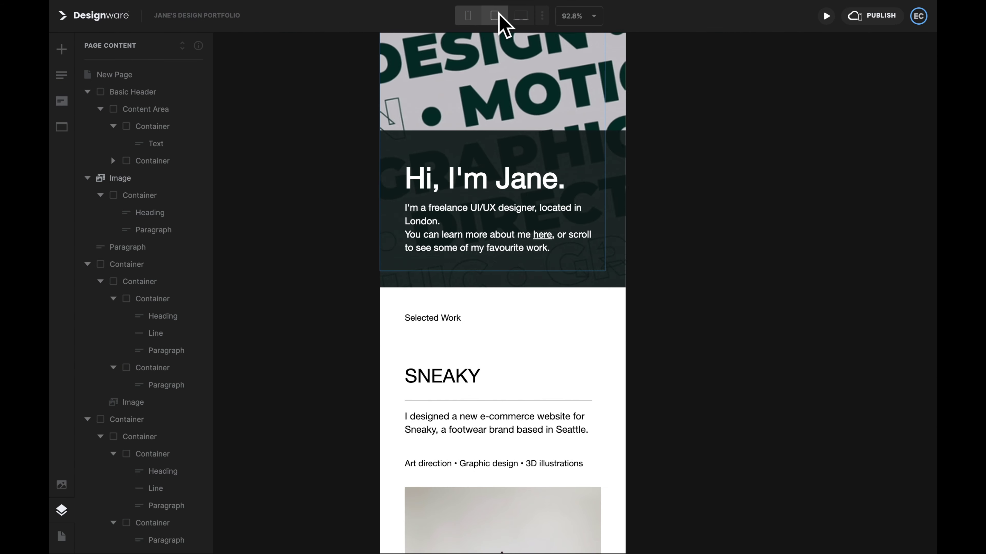
pyautogui.click(520, 15)
pyautogui.scroll(-5, 677, 268)
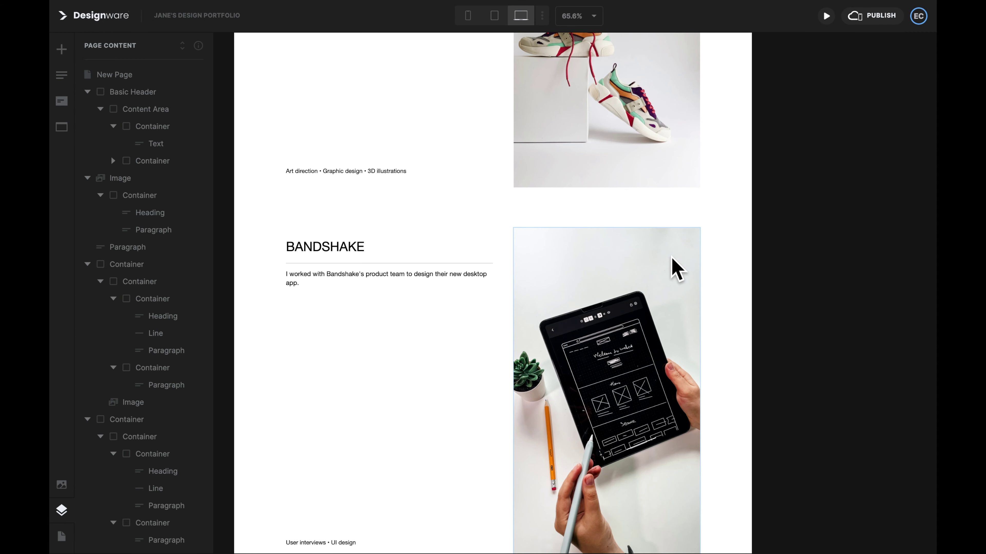
pyautogui.scroll(5, 677, 268)
pyautogui.scroll(-12, 418, 313)
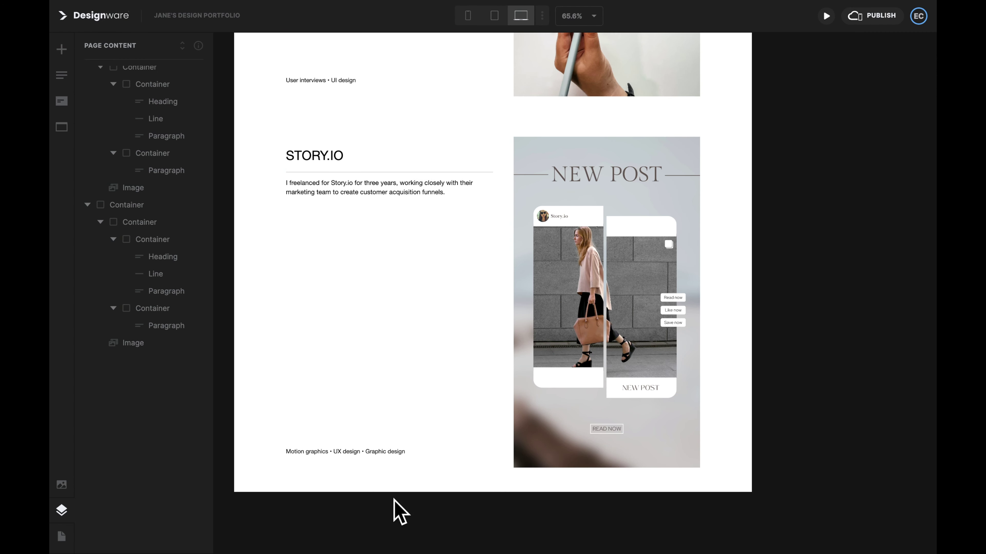
# Step: Insert the 5 Column Footer template from the Sections panel at the bottom of the page
pyautogui.click(62, 127)
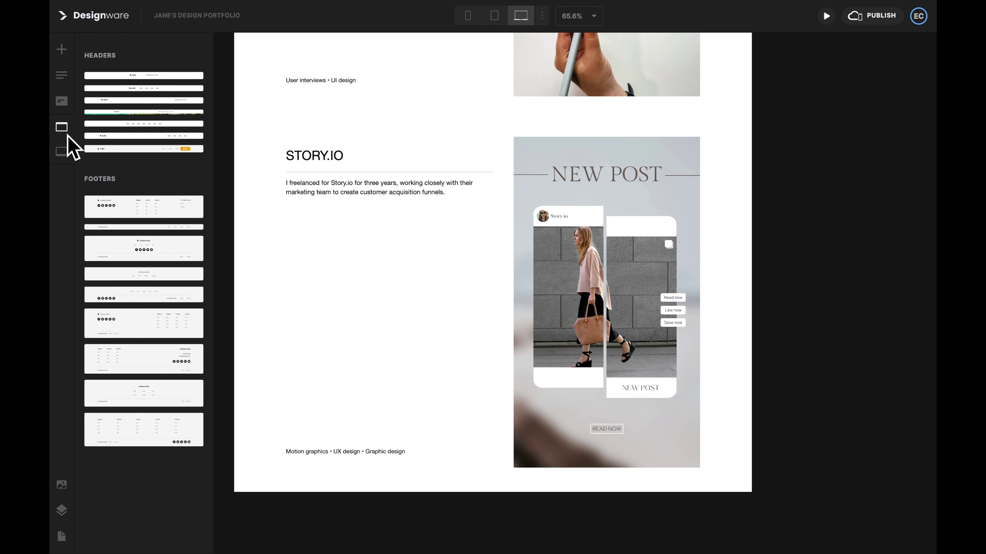
pyautogui.click(161, 439)
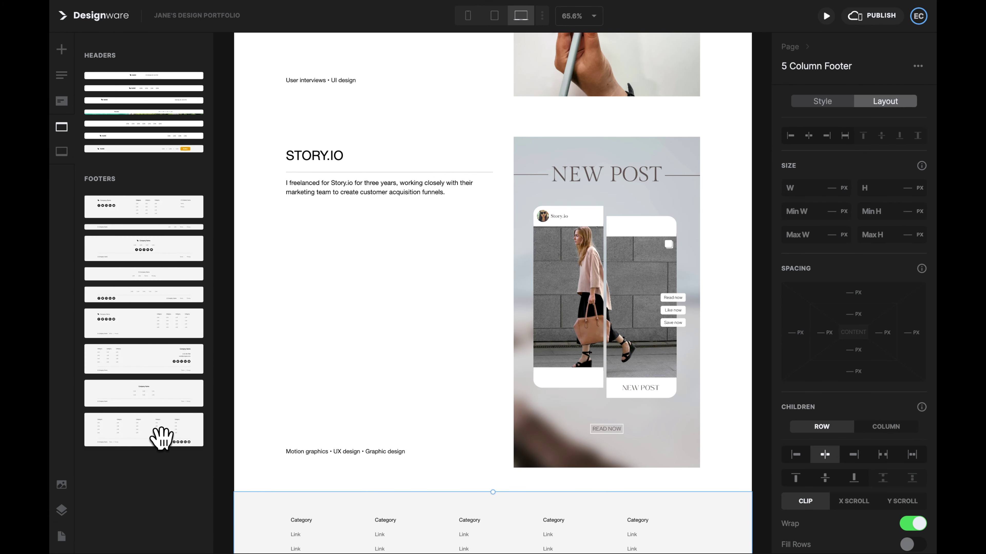
pyautogui.scroll(-3, 336, 467)
pyautogui.press('Escape')
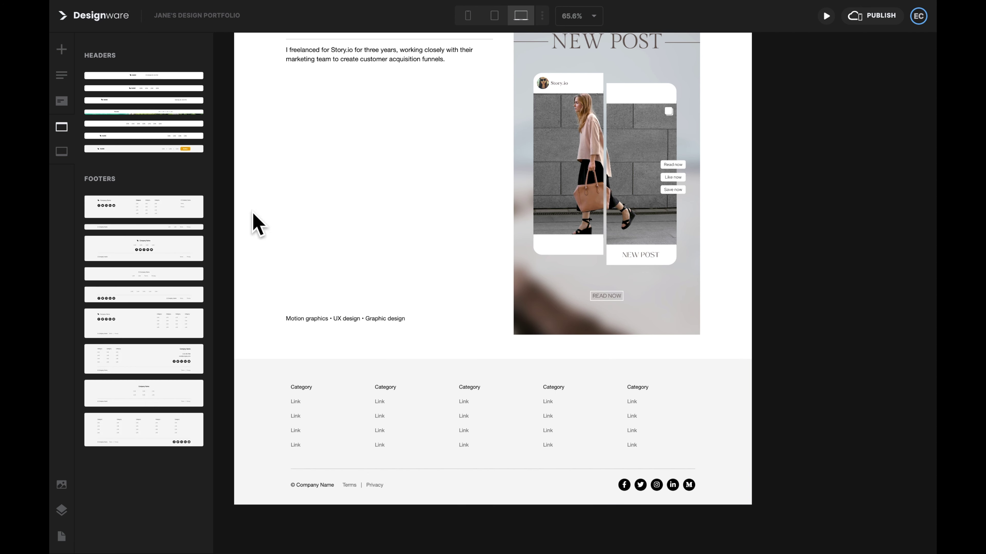
pyautogui.click(63, 50)
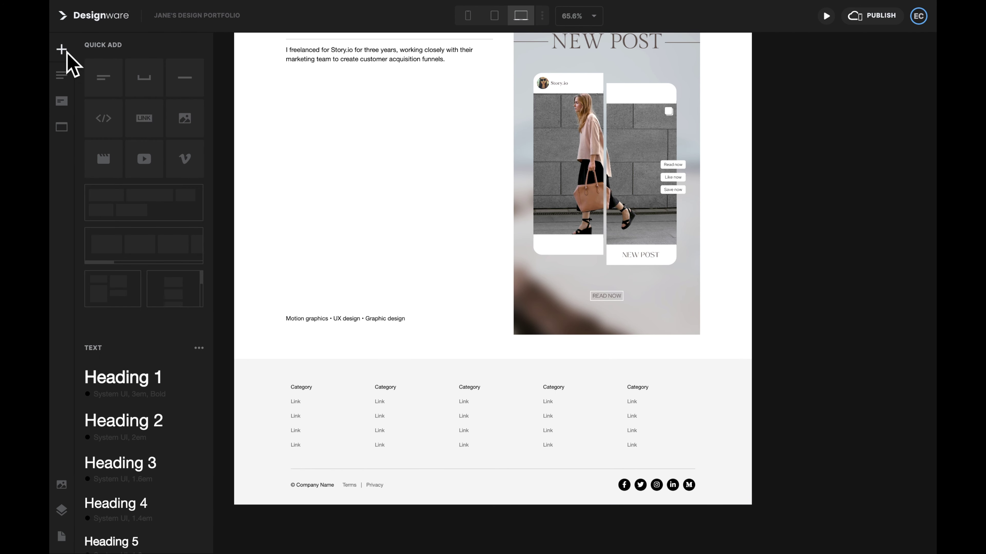
# Step: Add a container and an unpadded text block reading 'Let's work together' with the contact e-mail below
pyautogui.click(130, 200)
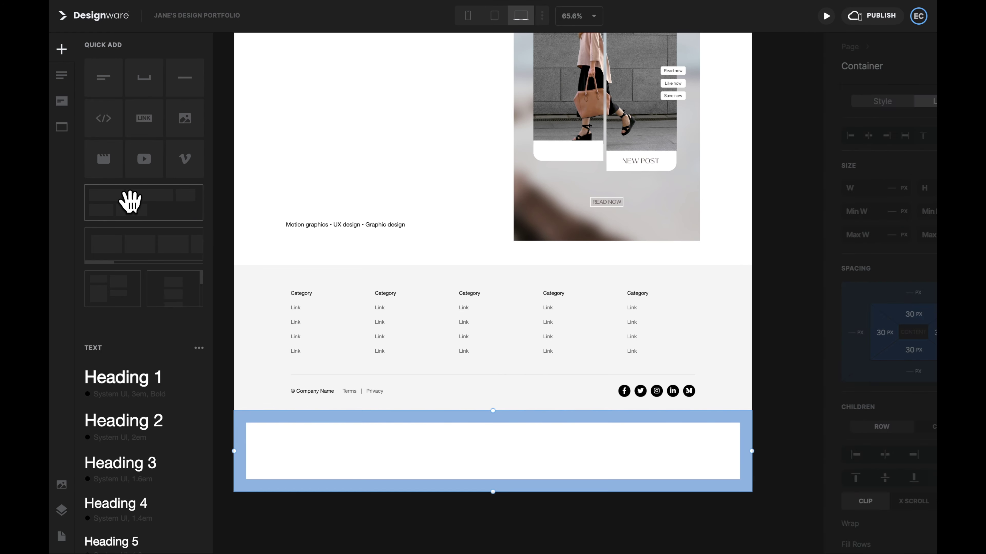
pyautogui.click(102, 82)
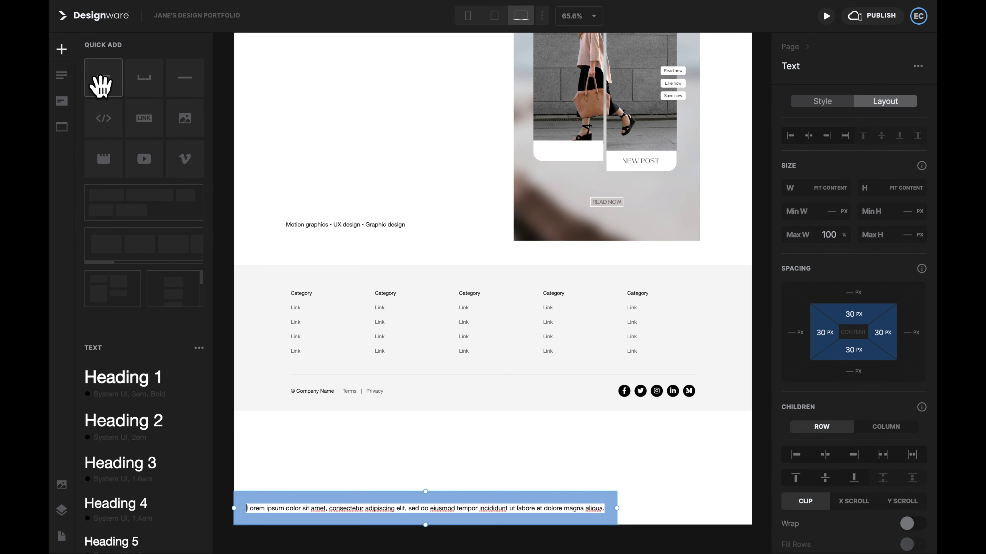
pyautogui.click(61, 510)
pyautogui.moveTo(856, 363); pyautogui.dragTo(880, 326)
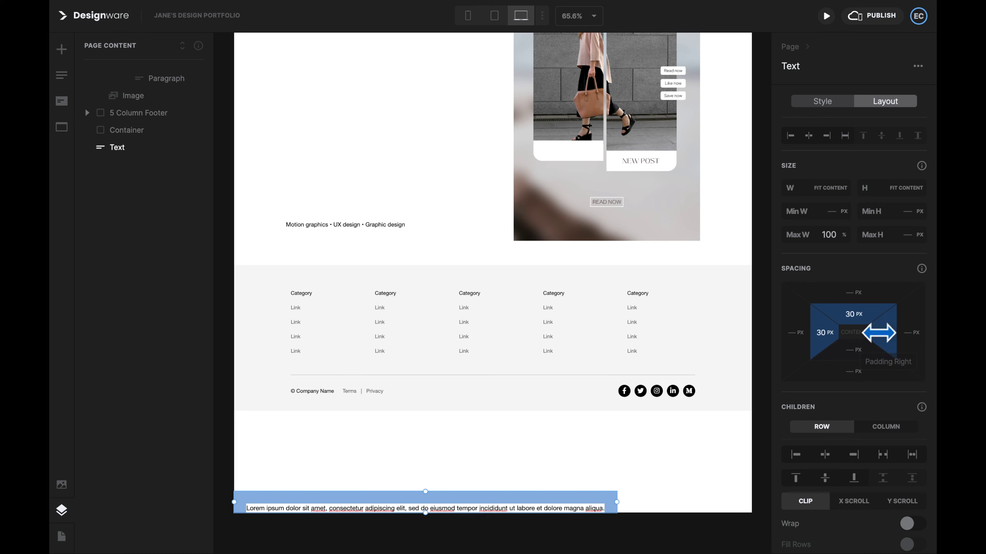
pyautogui.tripleClick(534, 488)
pyautogui.write("eet's work together")
pyautogui.press('Return')
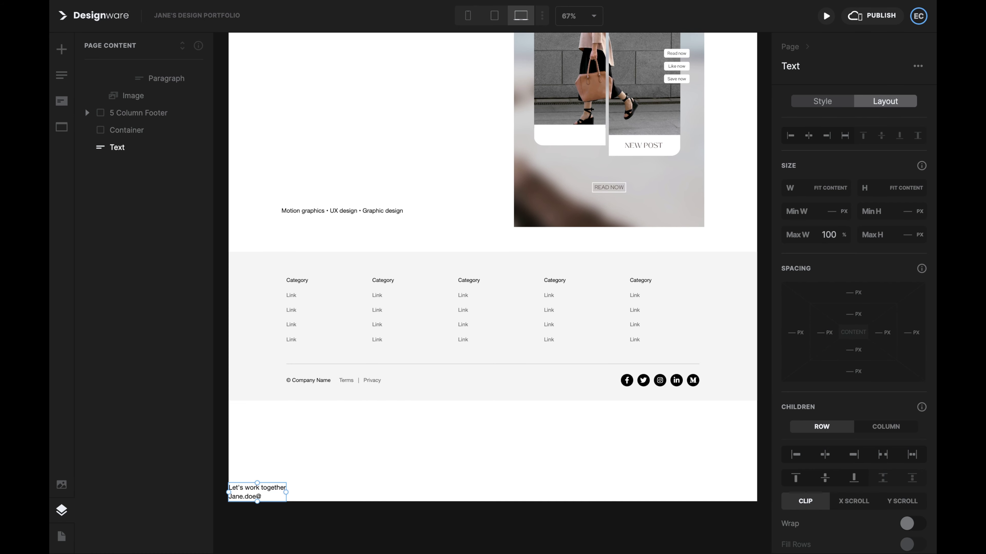
# Step: Apply a larger heading text style to the contact text
pyautogui.hotkey('ctrl', 'a')
pyautogui.click(825, 104)
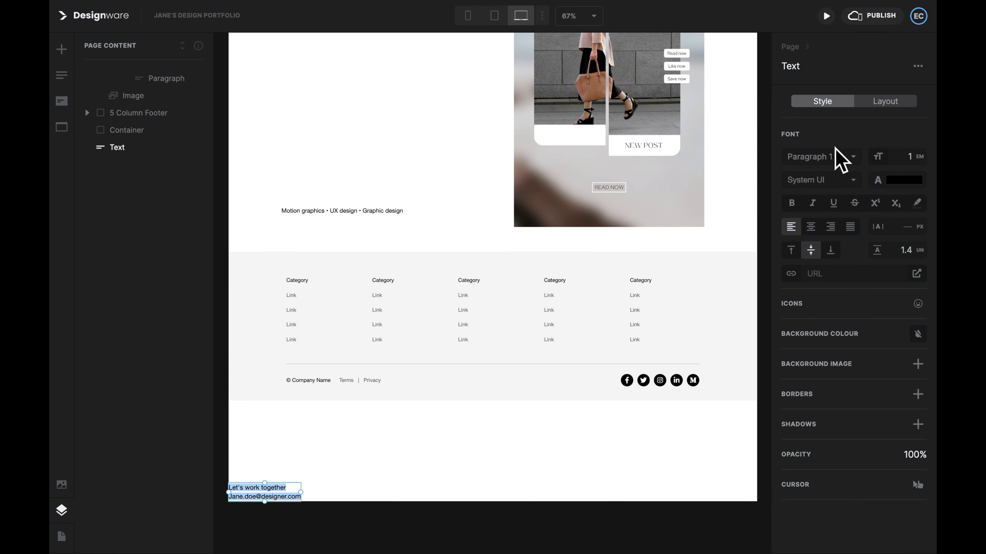
pyautogui.click(837, 157)
pyautogui.click(761, 209)
# Step: Delete the template footer and nest the contact text and social icons in the new container
pyautogui.click(641, 446)
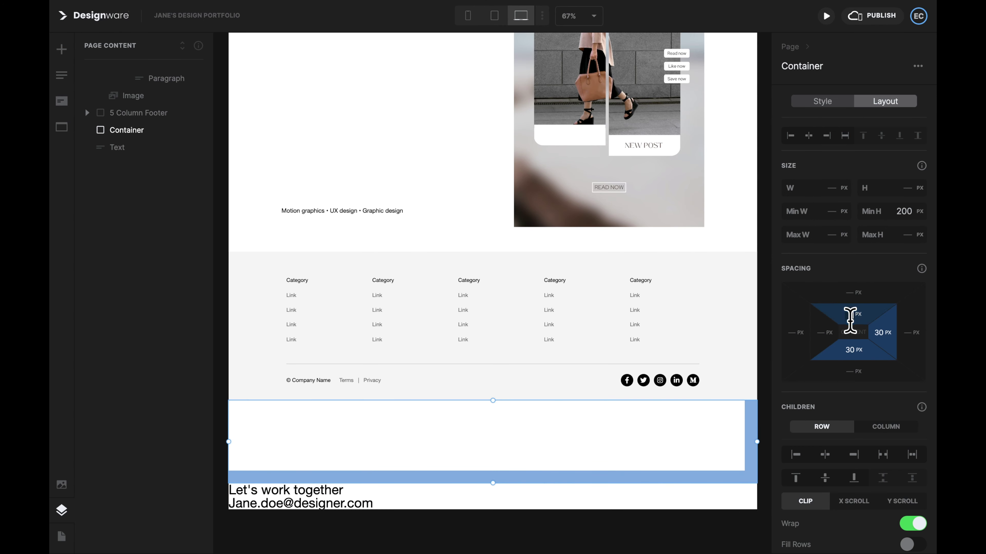
pyautogui.click(663, 383)
pyautogui.moveTo(170, 234); pyautogui.dragTo(136, 374)
pyautogui.click(154, 114)
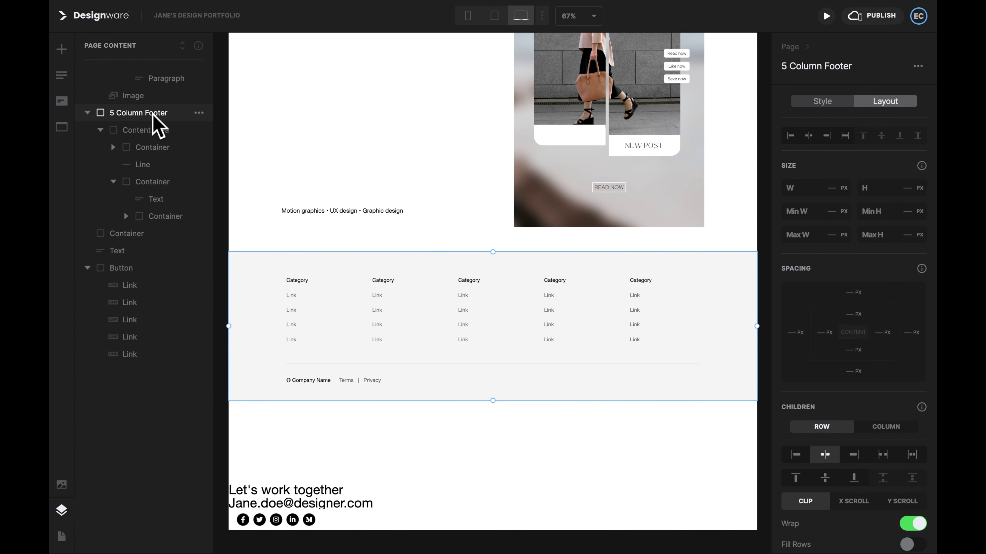
pyautogui.press('Delete')
pyautogui.click(346, 392)
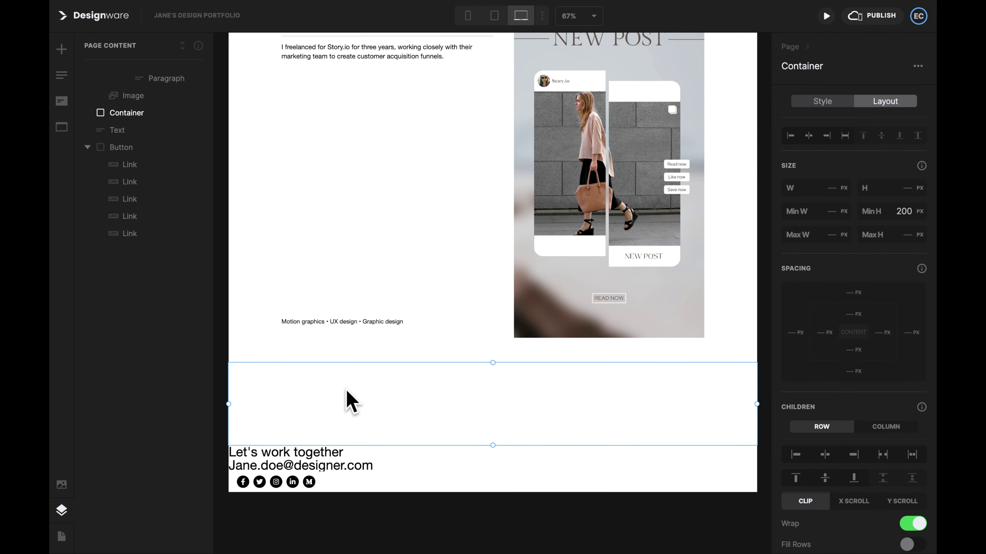
pyautogui.click(166, 131)
pyautogui.moveTo(166, 131); pyautogui.dragTo(168, 113)
pyautogui.moveTo(151, 165); pyautogui.dragTo(149, 128)
# Step: Set the footer container to Space Between with added padding, then remove extra social links on mobile
pyautogui.click(611, 527)
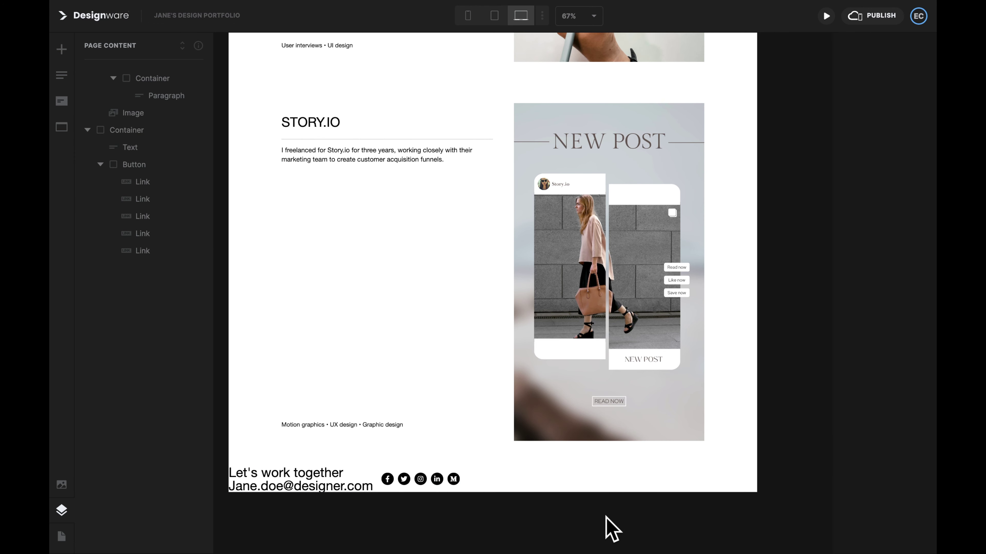
pyautogui.click(537, 474)
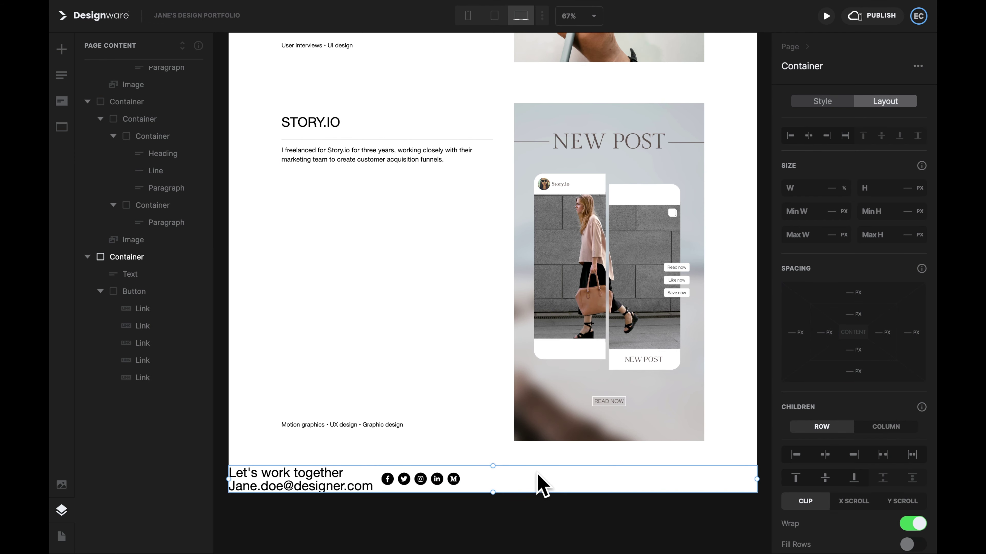
pyautogui.click(882, 455)
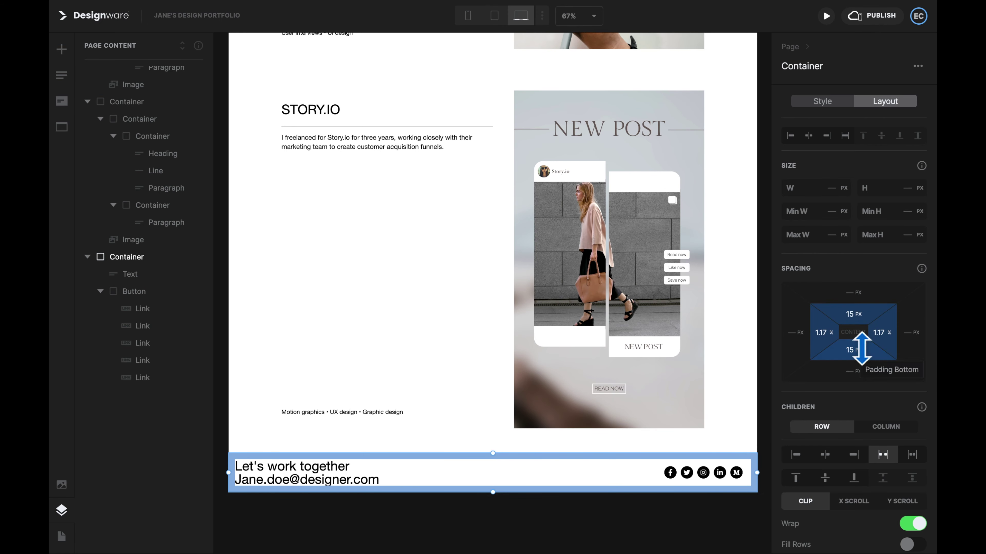
pyautogui.moveTo(857, 348); pyautogui.dragTo(847, 349)
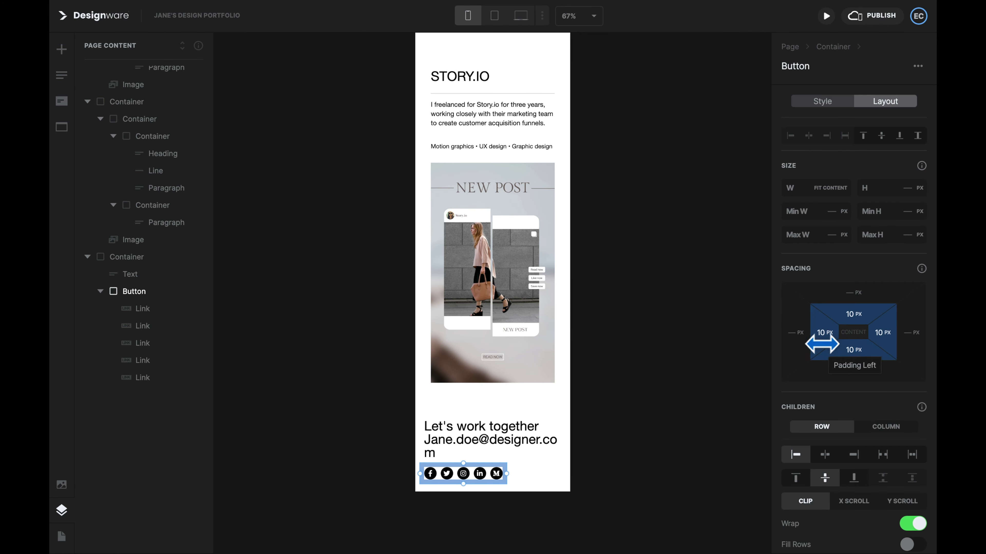
pyautogui.click(468, 473)
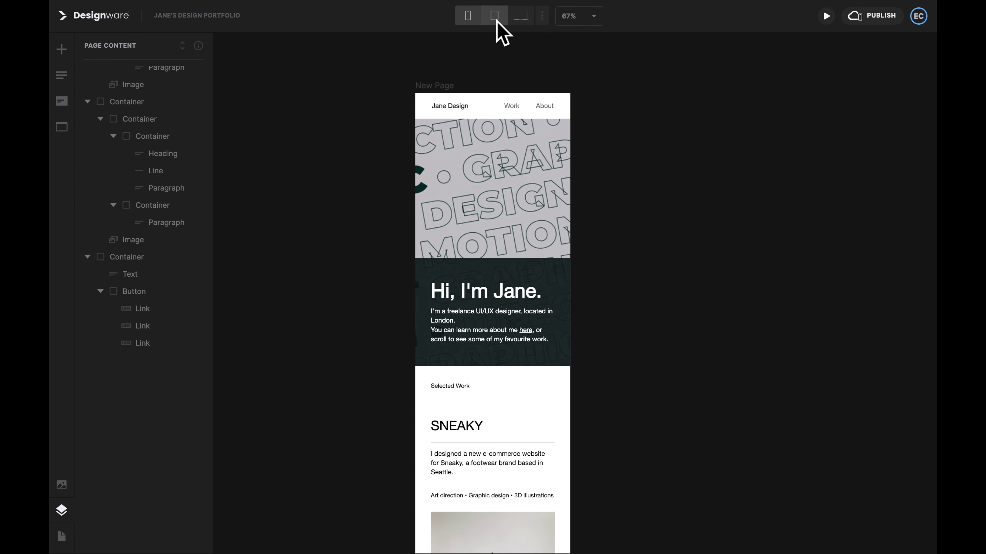
# Step: Return to laptop width and list the site name's text style presets down to Heading 6
pyautogui.click(497, 21)
pyautogui.click(526, 21)
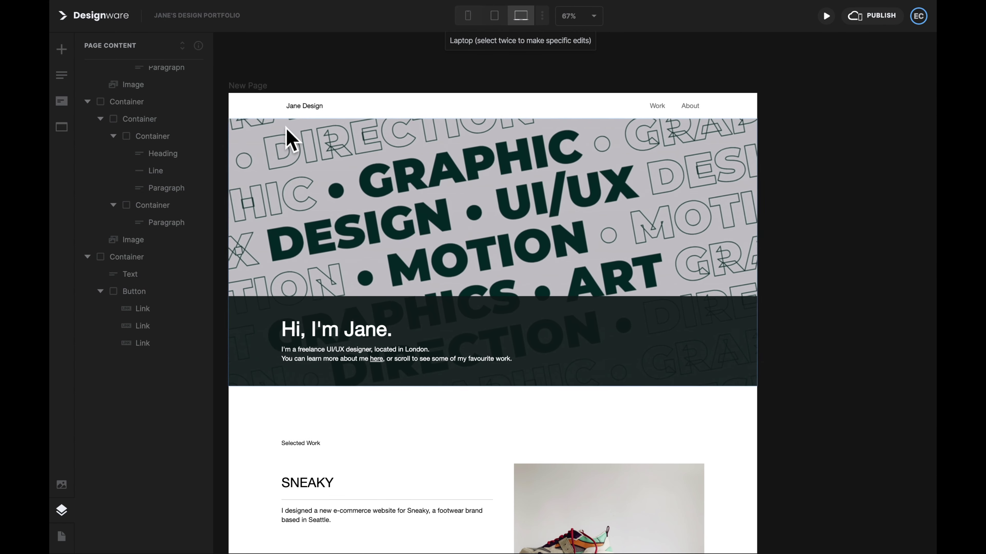
pyautogui.click(304, 107)
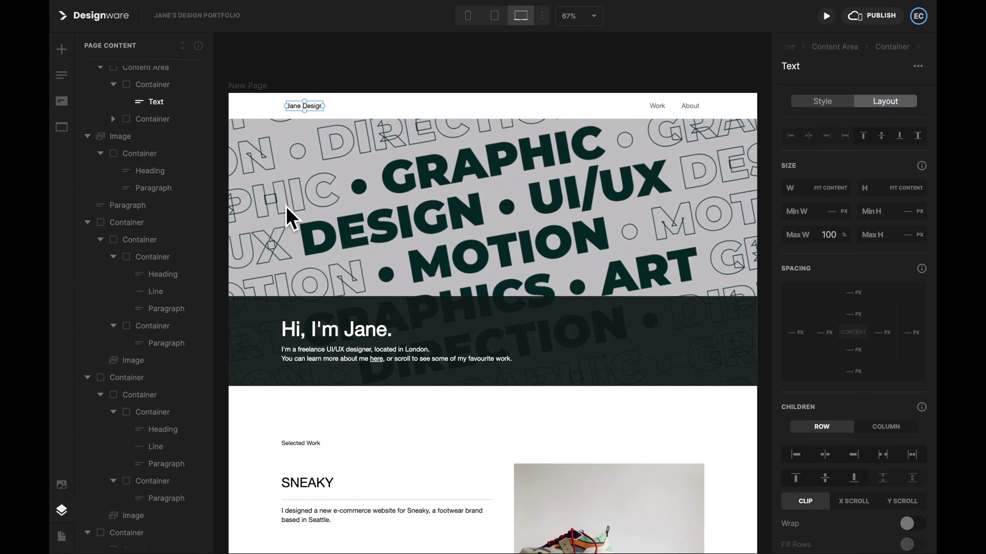
pyautogui.click(62, 50)
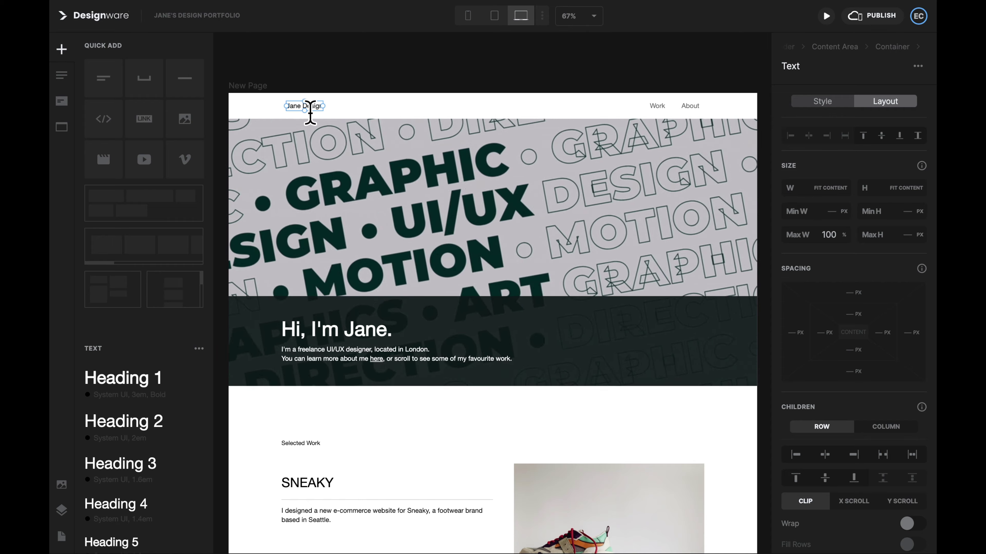
pyautogui.click(834, 102)
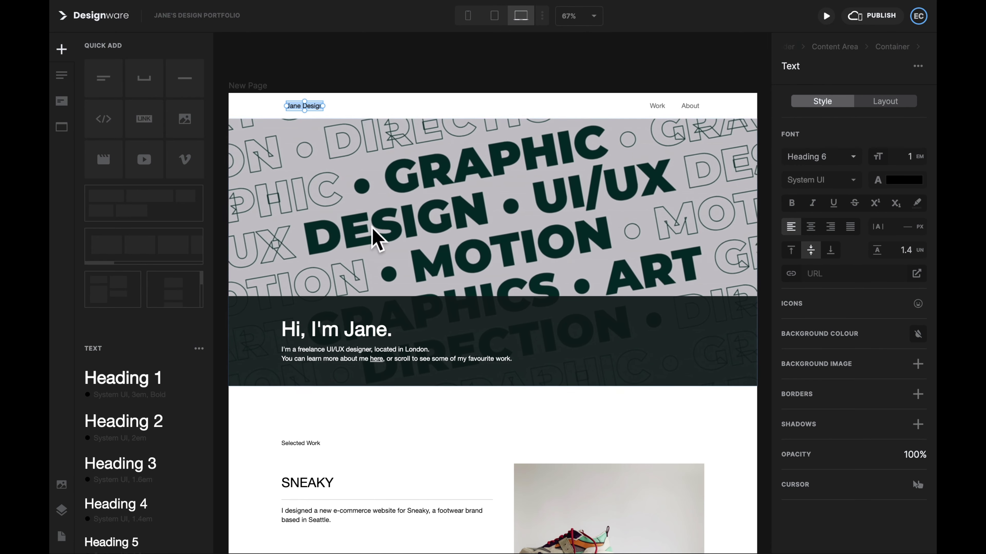
pyautogui.scroll(-5, 140, 431)
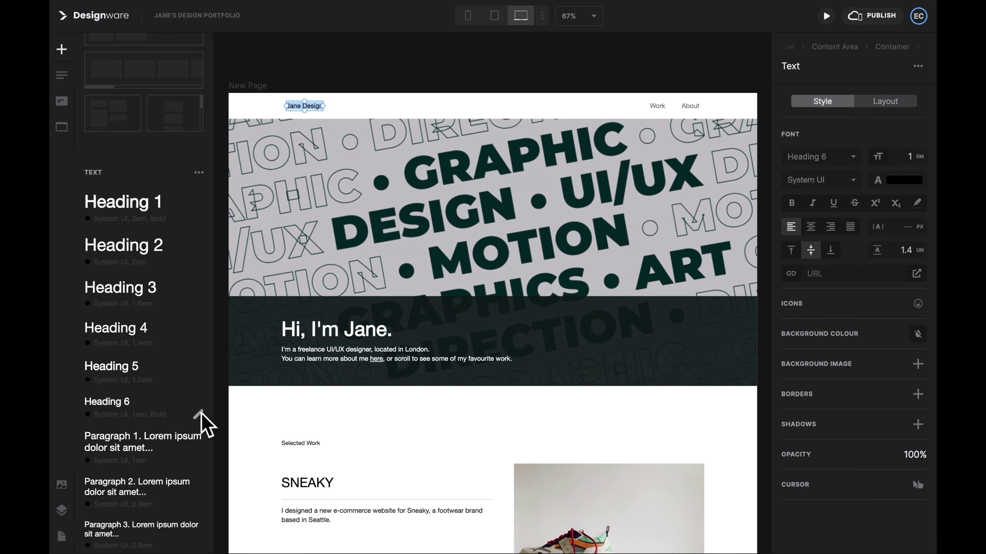
# Step: Set the Heading 6 text style to Lato at 14–22 px
pyautogui.click(198, 415)
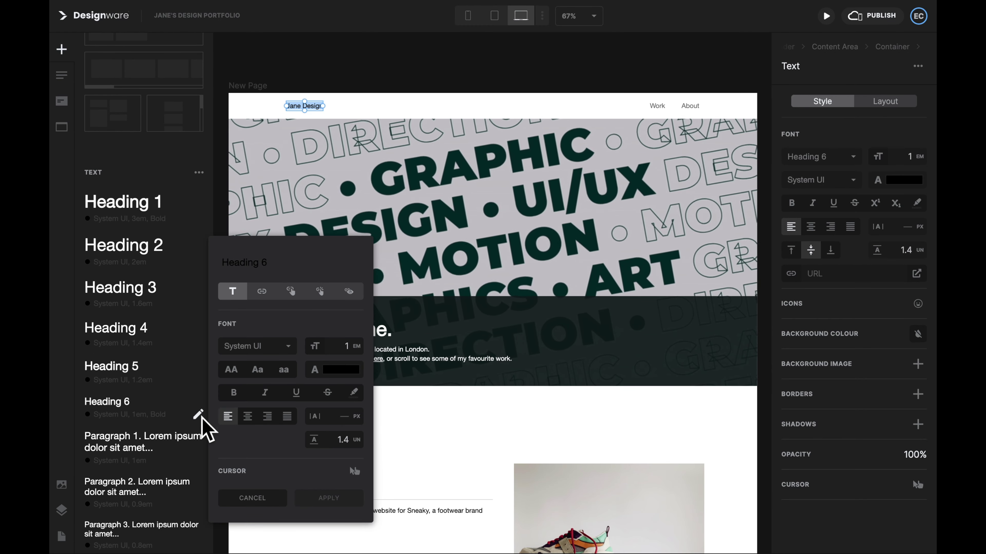
pyautogui.click(270, 350)
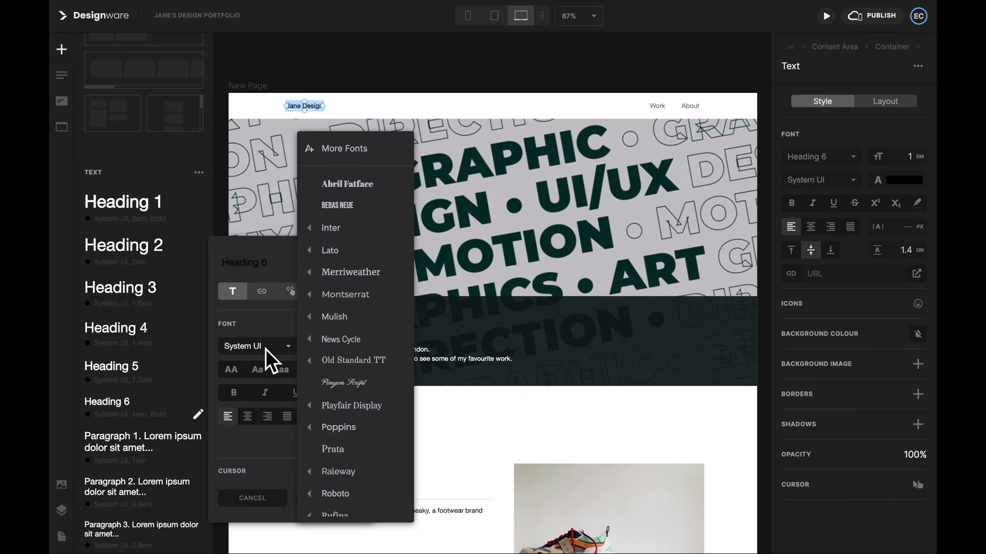
pyautogui.click(334, 250)
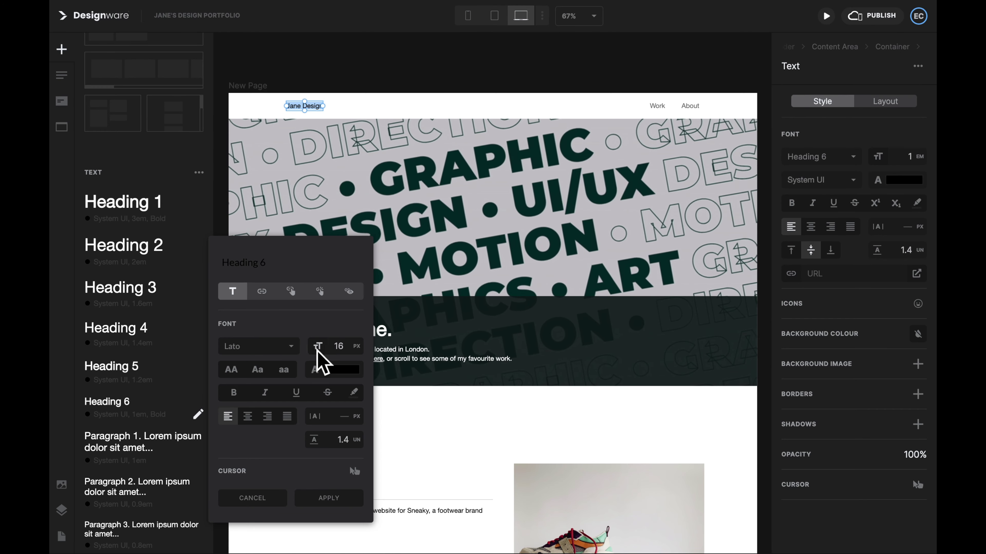
pyautogui.click(317, 352)
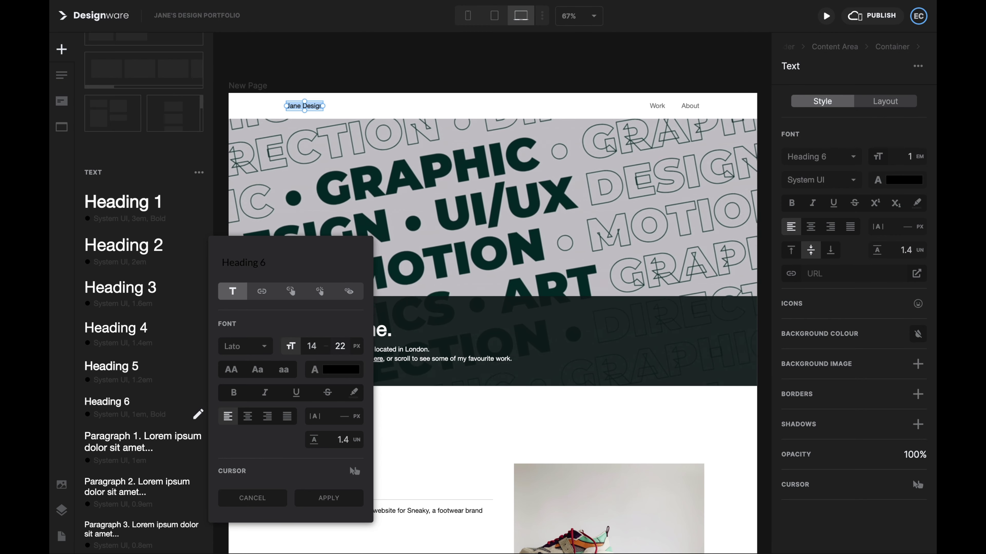
# Step: Change the Text colour variable to dark green and apply the updated Heading 6 style
pyautogui.click(341, 371)
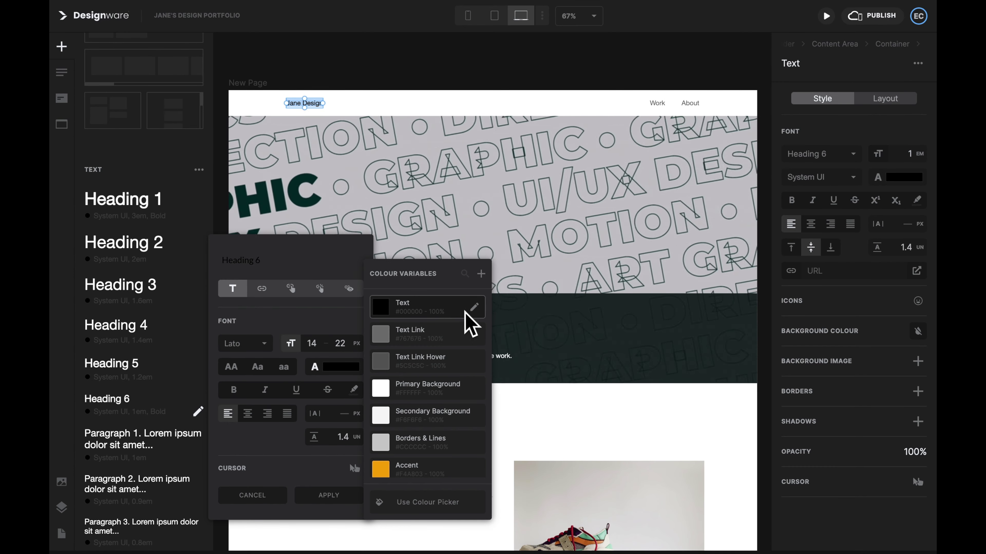
pyautogui.click(474, 308)
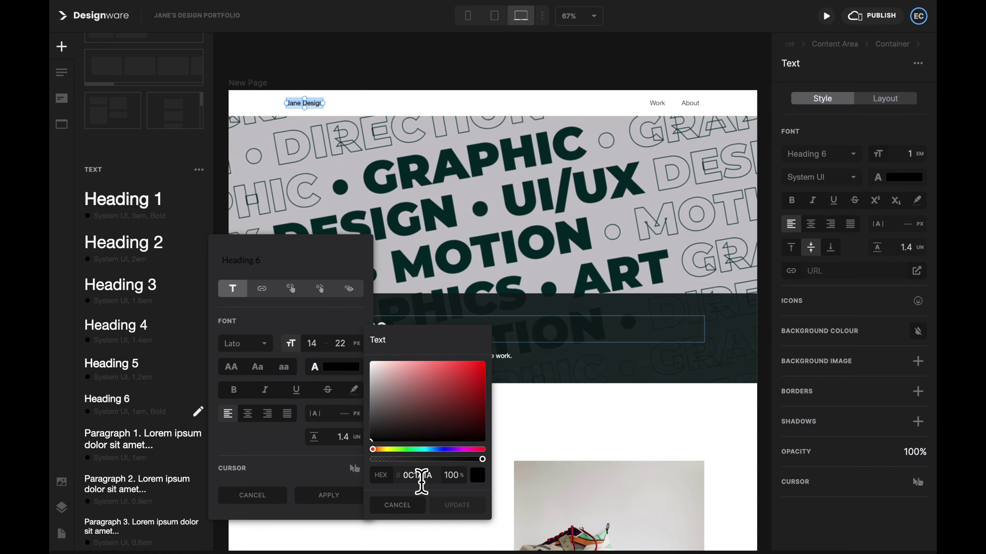
pyautogui.click(451, 507)
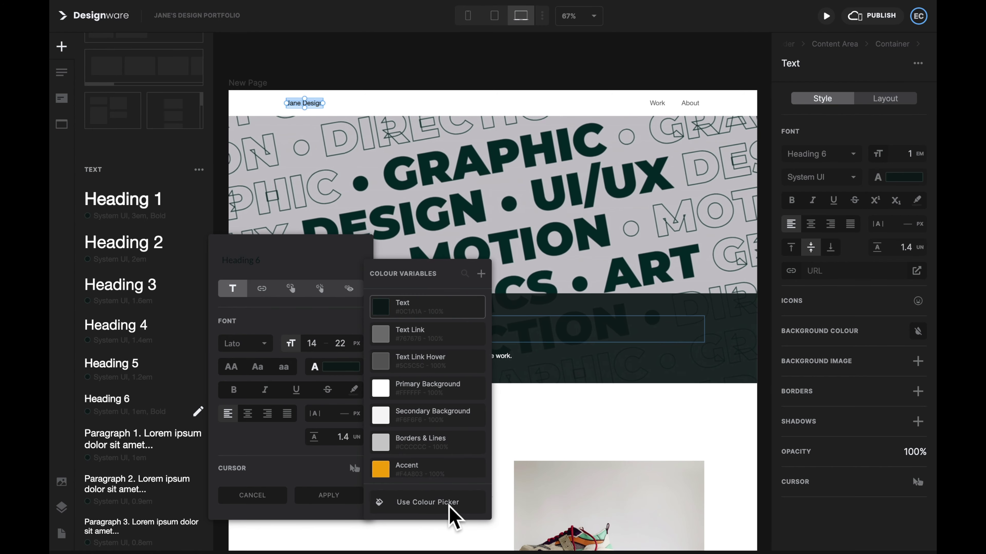
pyautogui.click(299, 446)
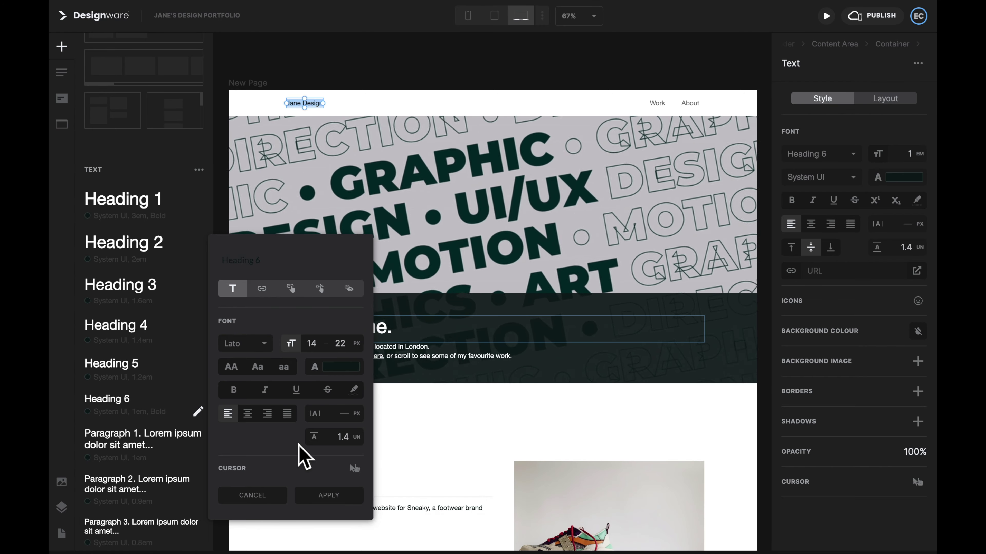
pyautogui.click(330, 497)
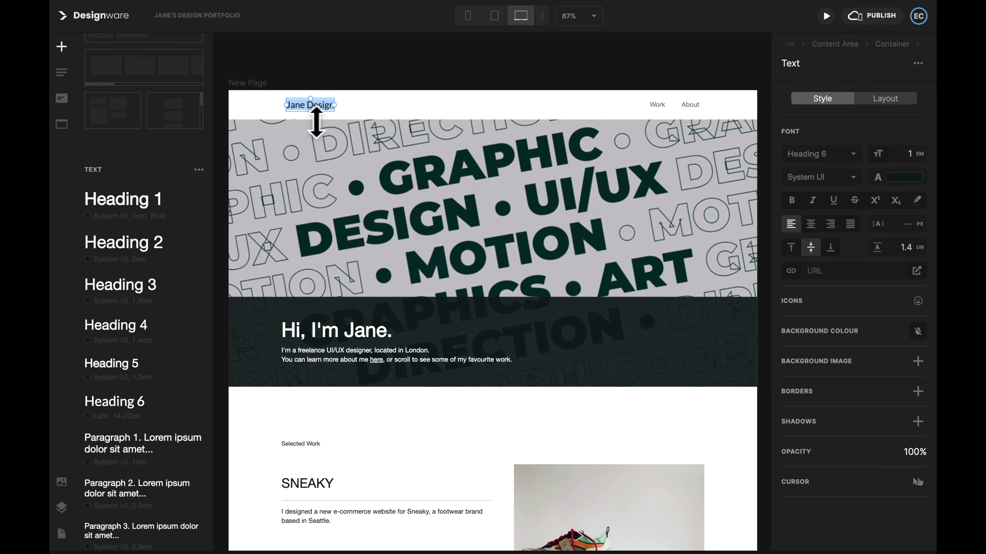
# Step: Apply the Heading 6 style to the Work and About nav links
pyautogui.click(656, 113)
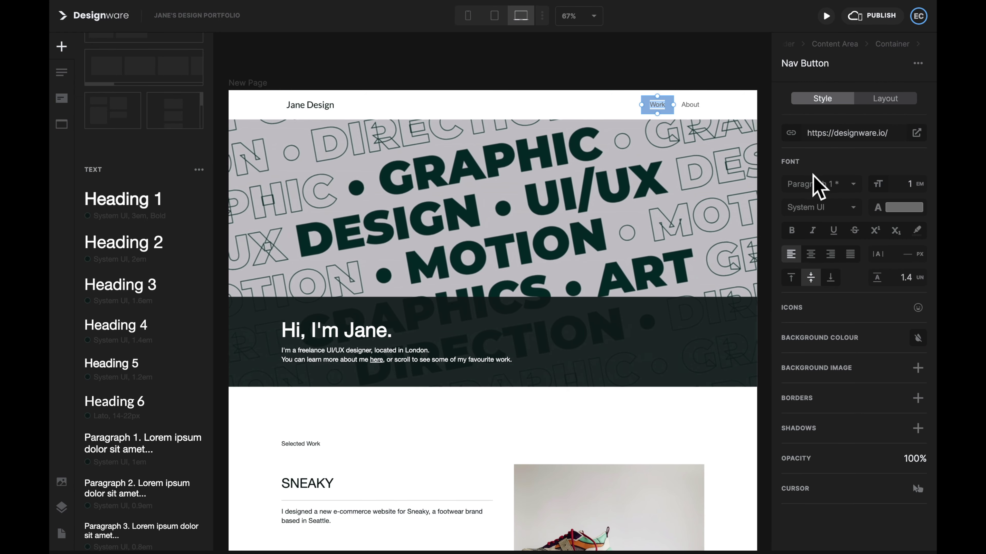
pyautogui.click(849, 185)
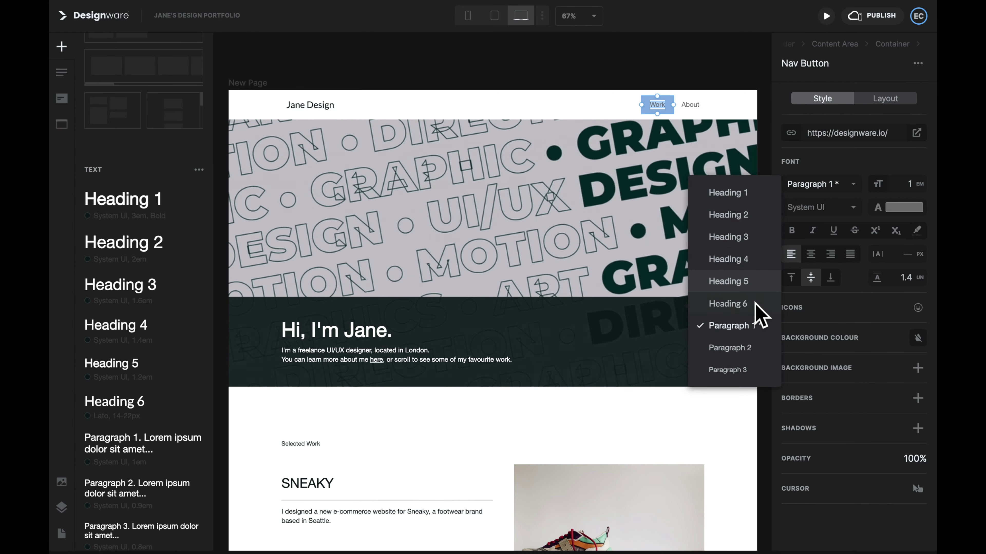
pyautogui.click(754, 307)
pyautogui.click(690, 105)
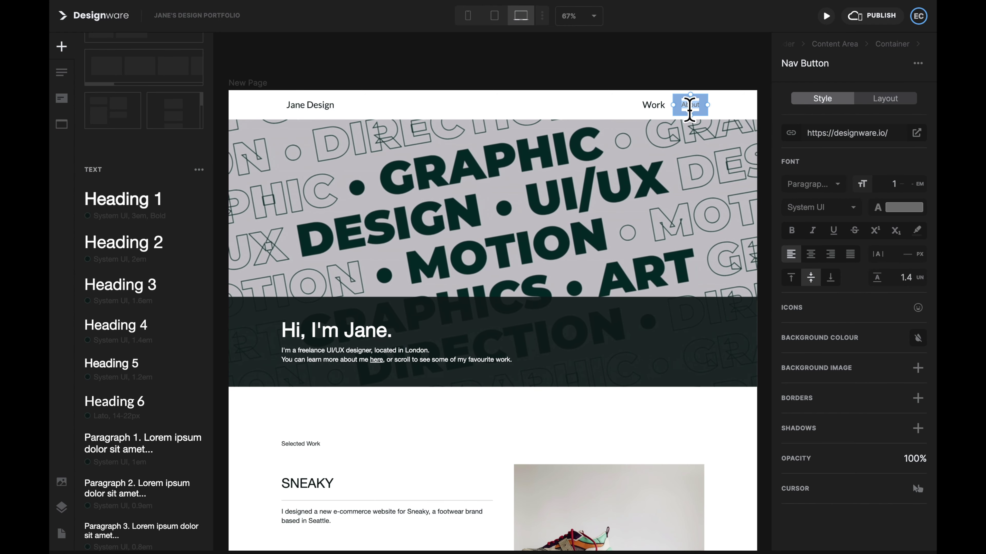
pyautogui.click(851, 185)
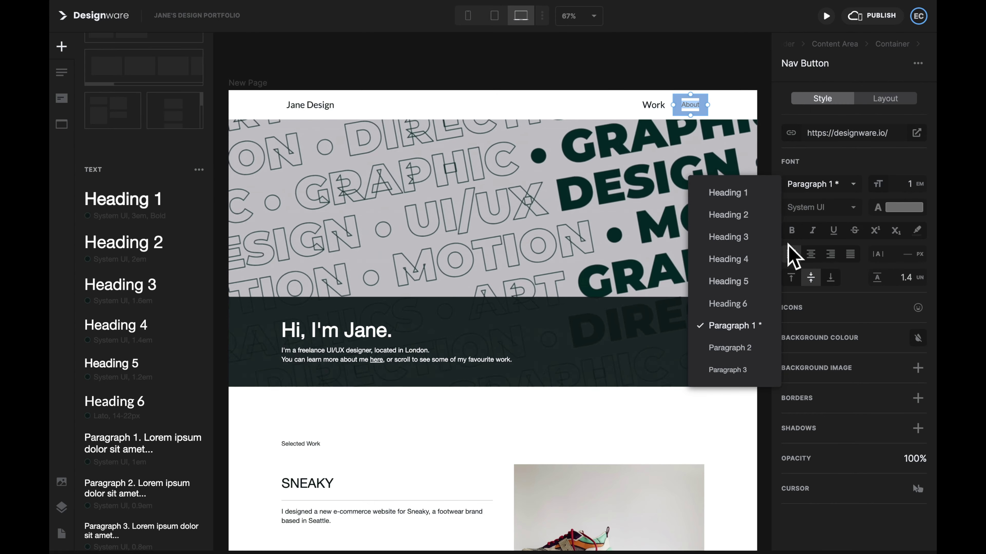
pyautogui.click(745, 304)
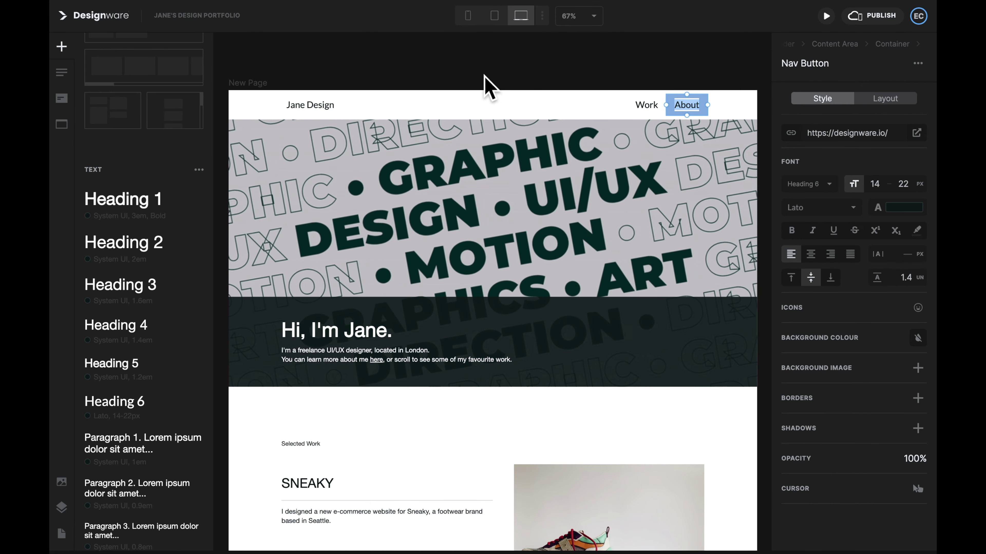
pyautogui.click(484, 83)
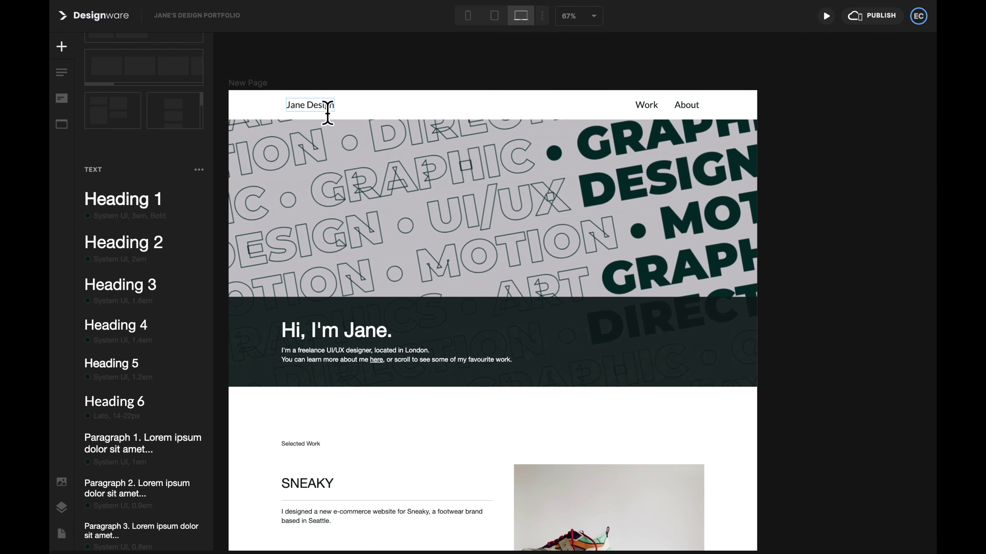
# Step: Set the heading text styles to Raleway and the paragraph style to Lato
pyautogui.click(326, 109)
pyautogui.click(467, 15)
pyautogui.click(521, 16)
pyautogui.click(310, 305)
pyautogui.click(198, 219)
pyautogui.click(328, 488)
pyautogui.scroll(-3, 310, 326)
pyautogui.click(310, 325)
pyautogui.click(198, 193)
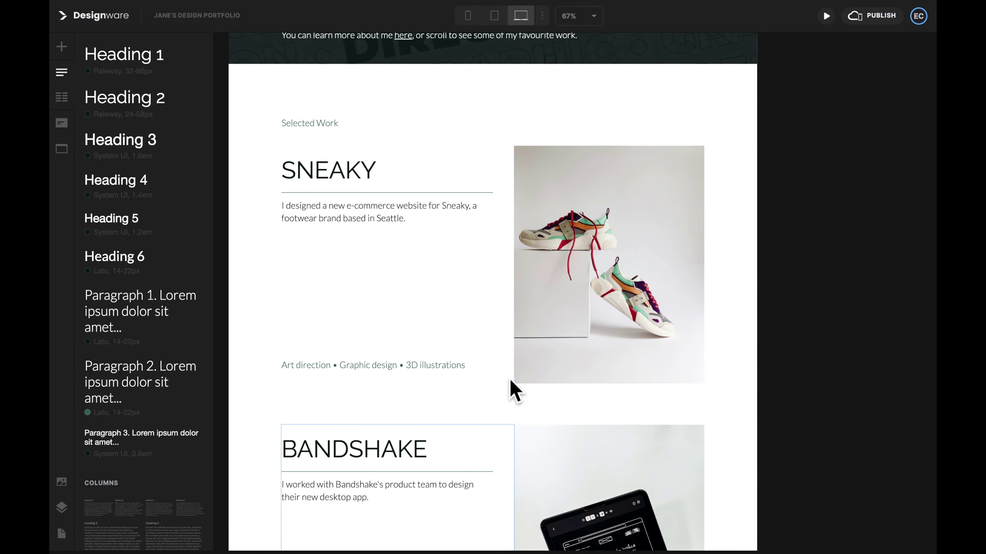
# Step: Make the social icons fully round with a 100 px corner radius
pyautogui.scroll(-10, 511, 390)
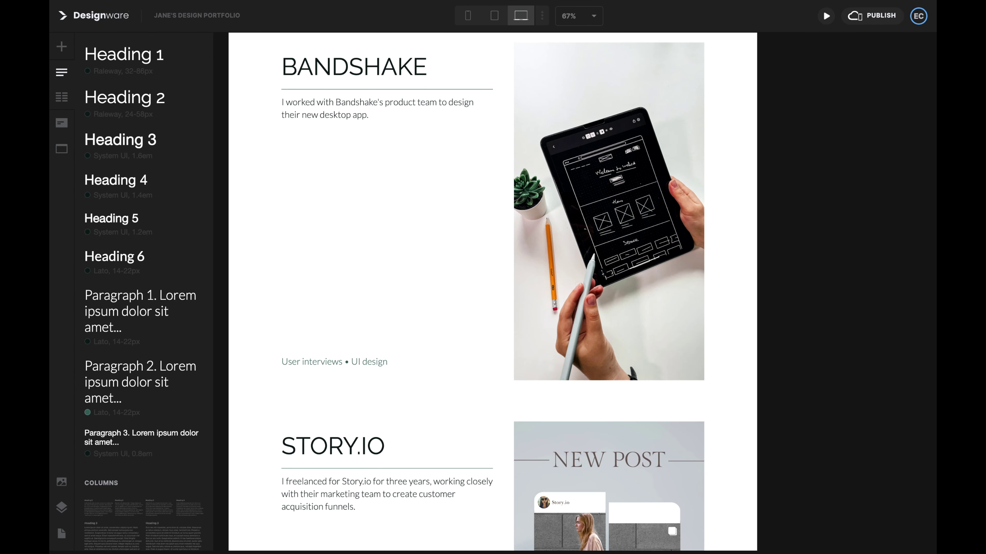
pyautogui.click(698, 435)
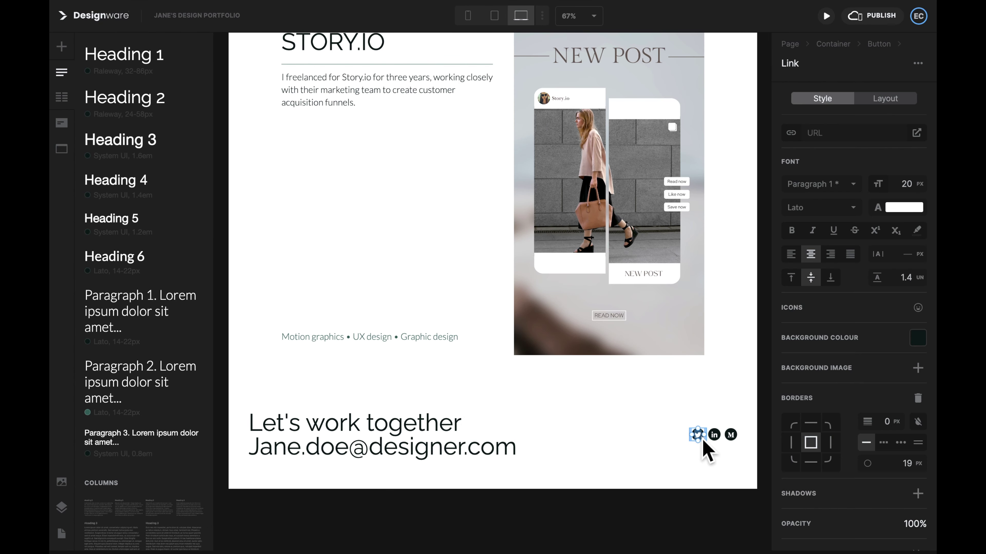
pyautogui.click(885, 98)
pyautogui.click(825, 99)
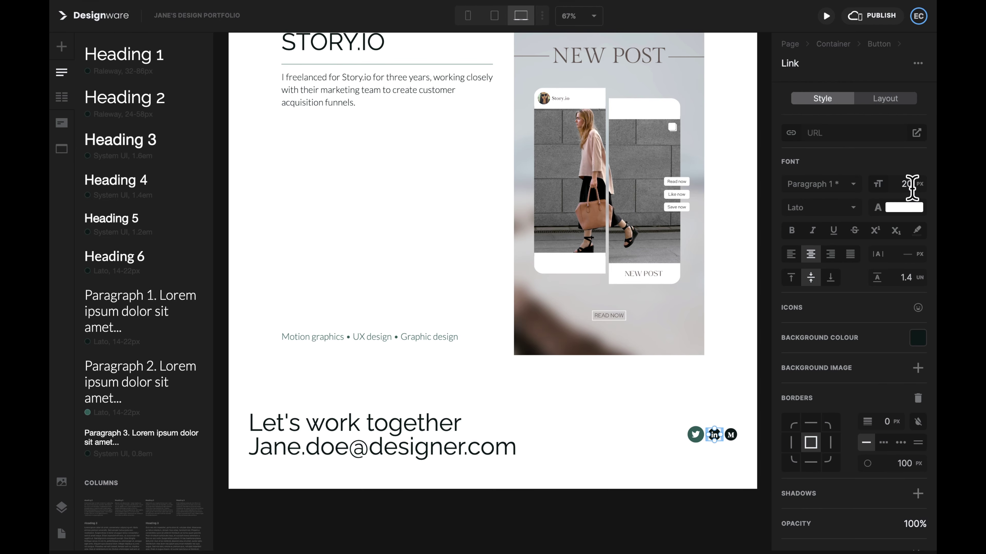
pyautogui.click(884, 99)
pyautogui.click(464, 522)
# Step: Choose a custom background colour for the page from the header's style settings
pyautogui.scroll(15, 463, 522)
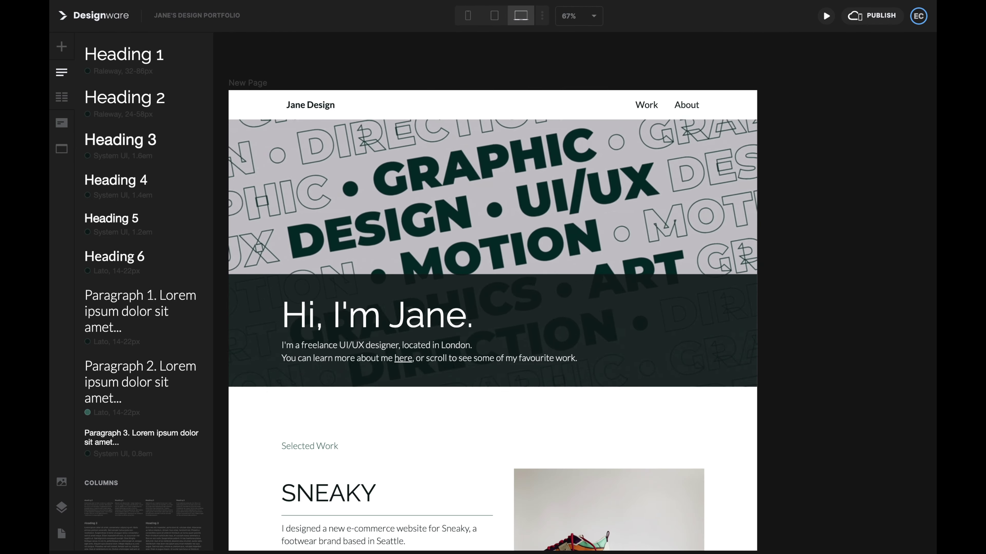
pyautogui.click(256, 115)
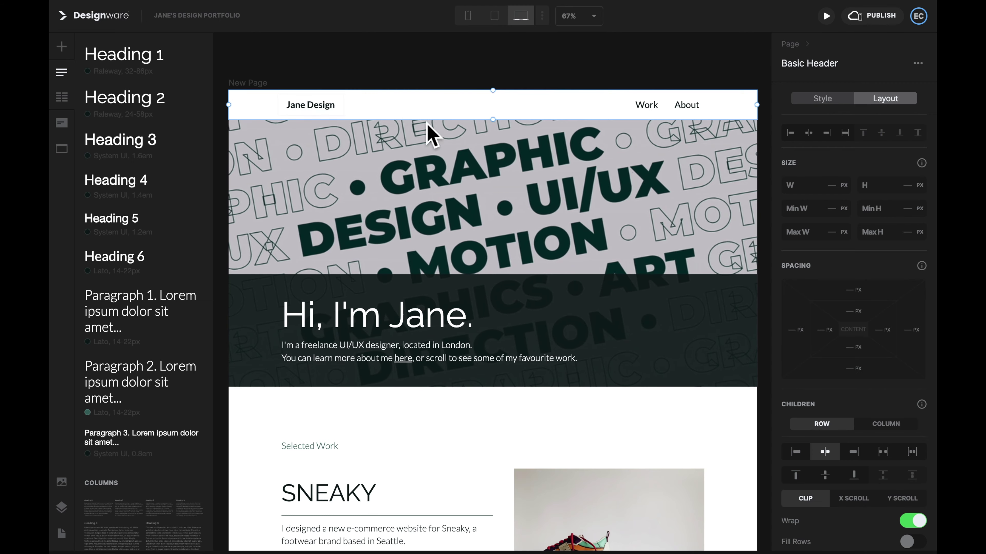
pyautogui.click(823, 99)
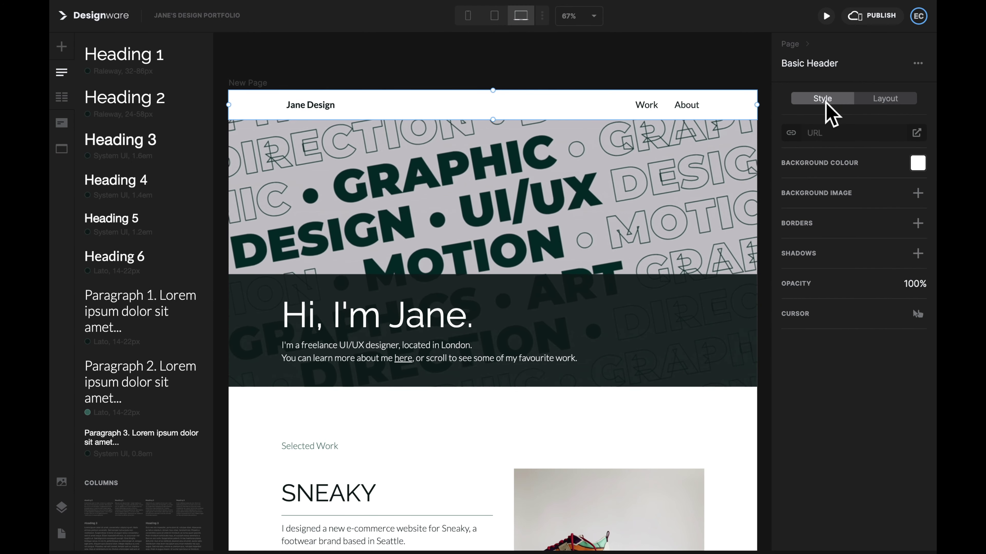
pyautogui.click(917, 162)
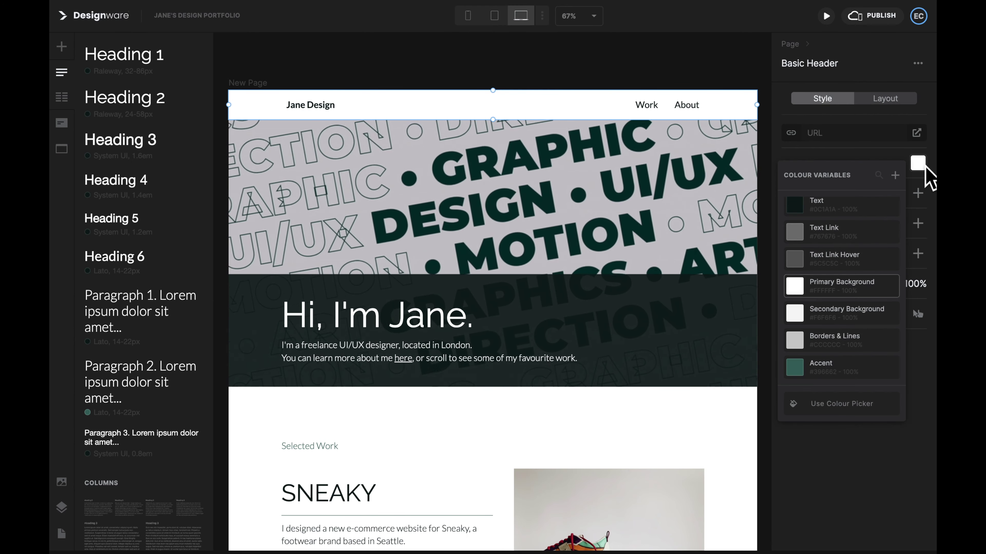
pyautogui.click(840, 404)
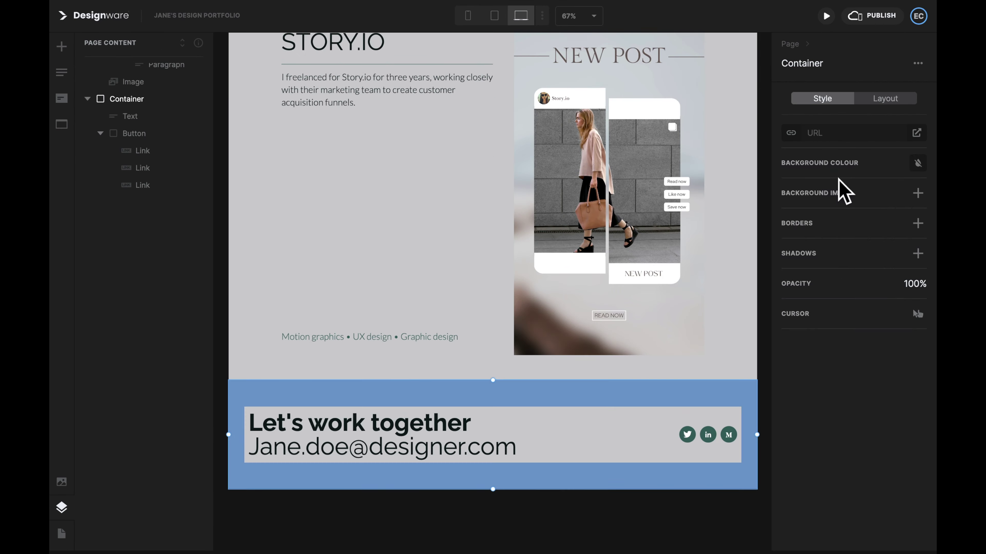
# Step: Apply the light grey page background and review the page at tablet width
pyautogui.click(780, 376)
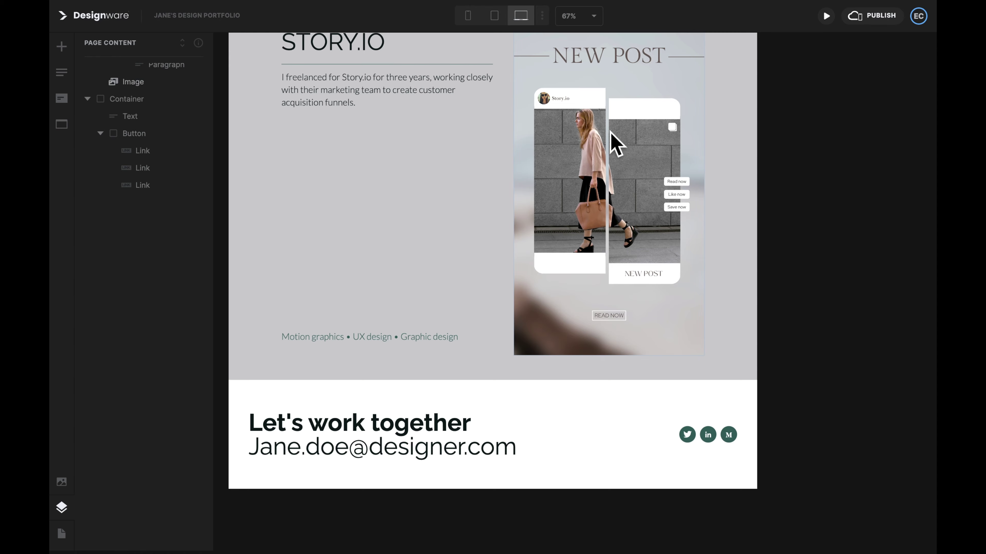
pyautogui.click(500, 20)
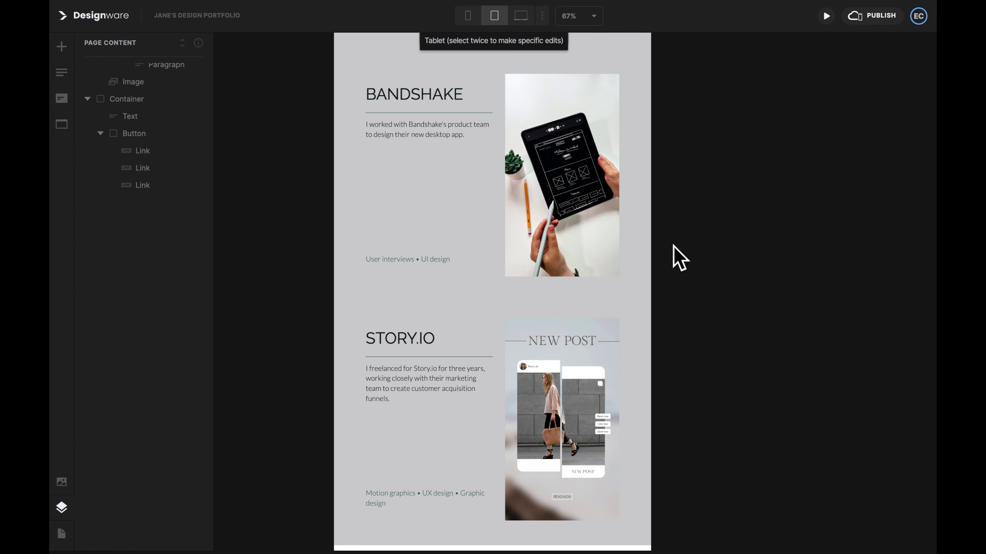
pyautogui.scroll(10, 679, 258)
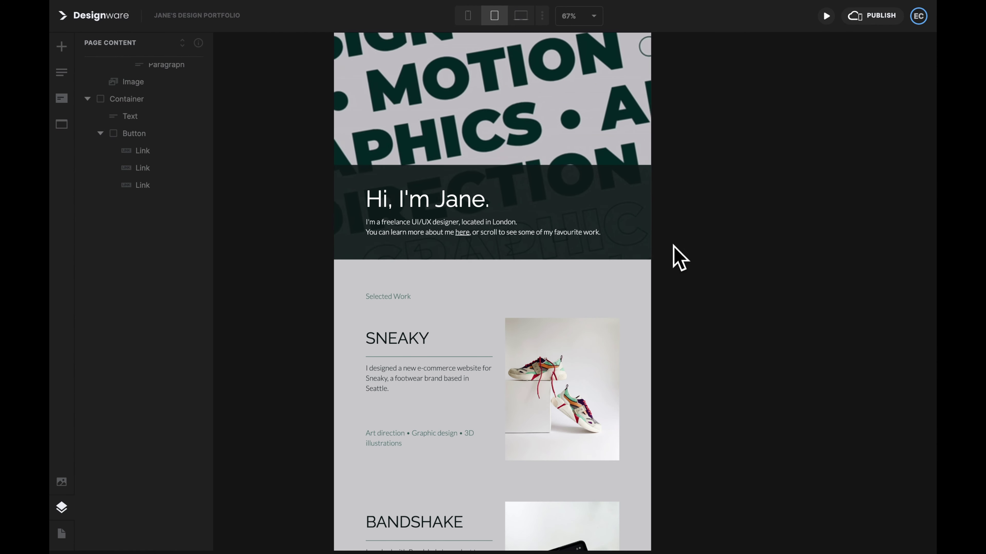
pyautogui.scroll(5, 679, 259)
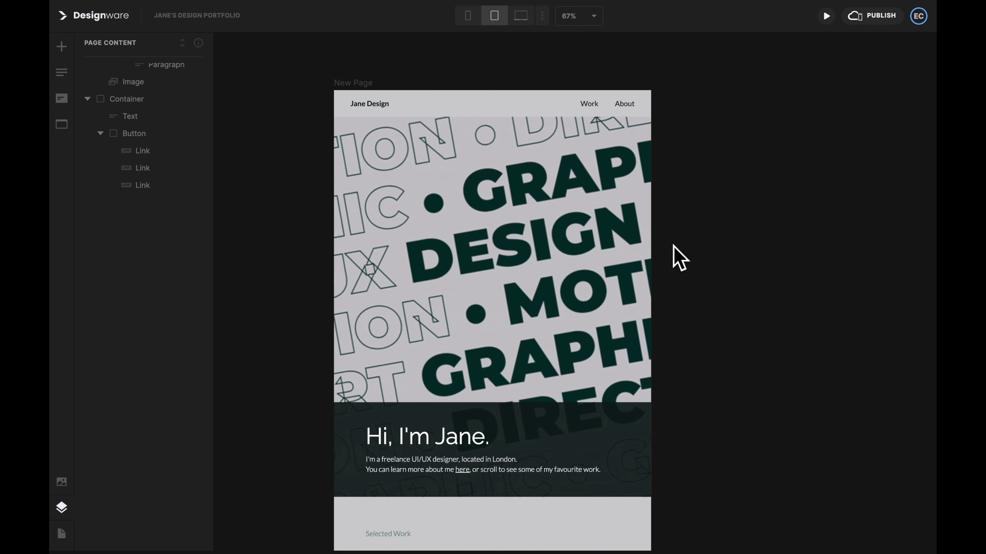
pyautogui.scroll(-10, 679, 258)
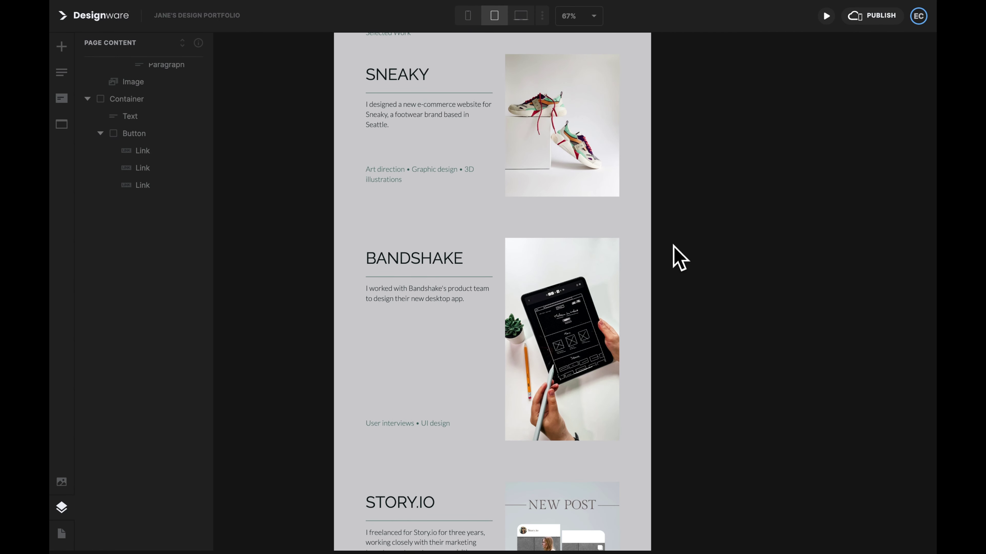
pyautogui.scroll(-5, 679, 259)
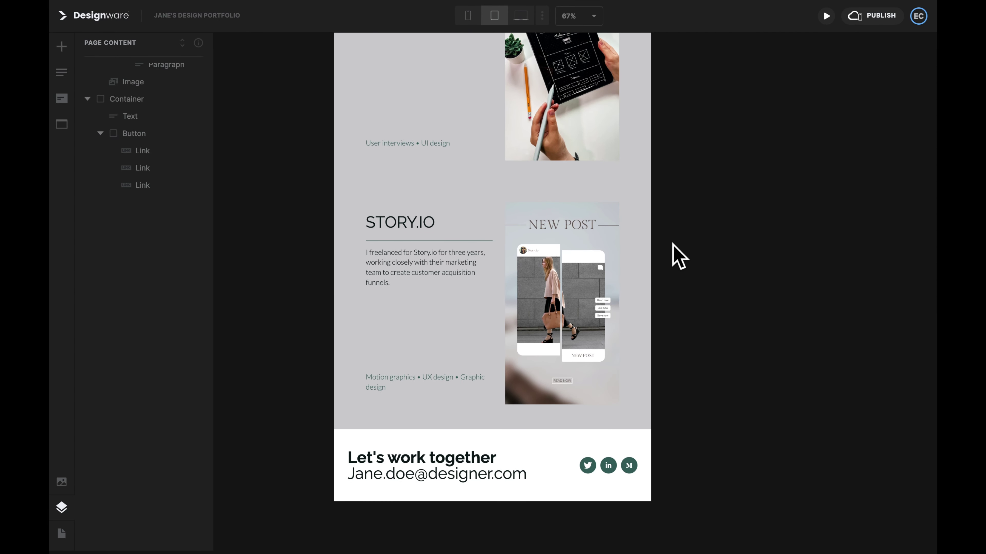
# Step: Scroll through the mobile-width preview with projects stacked in one column
pyautogui.click(477, 17)
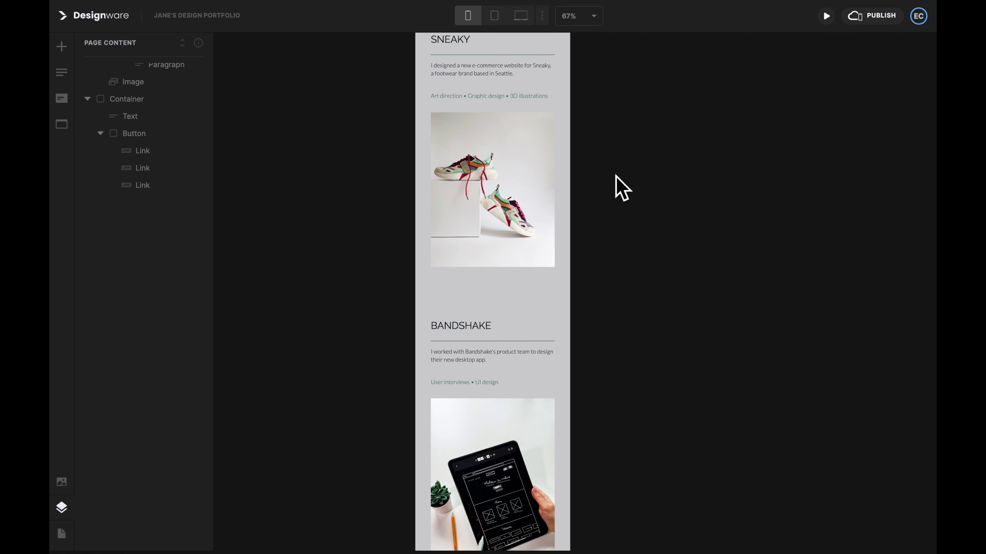
pyautogui.scroll(10, 621, 188)
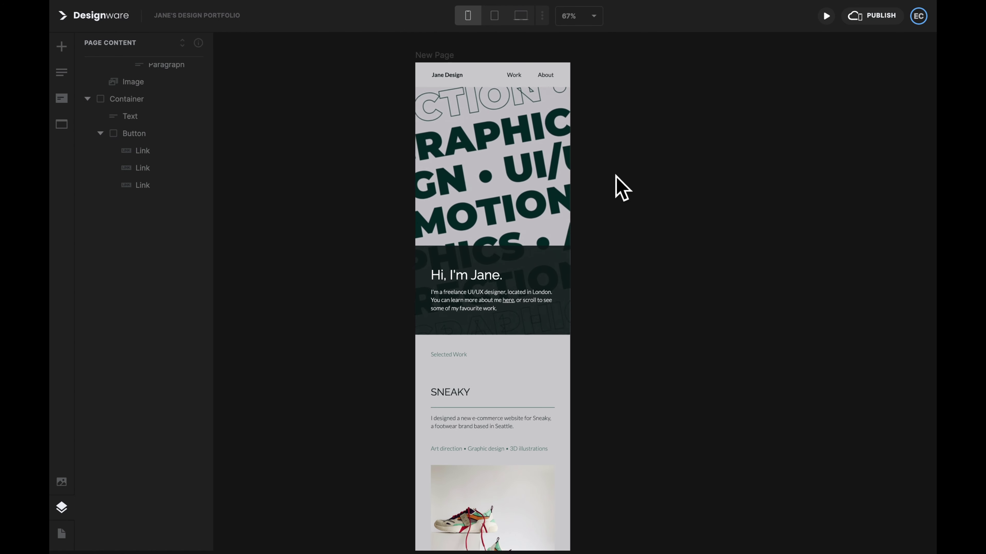
pyautogui.scroll(-7, 621, 188)
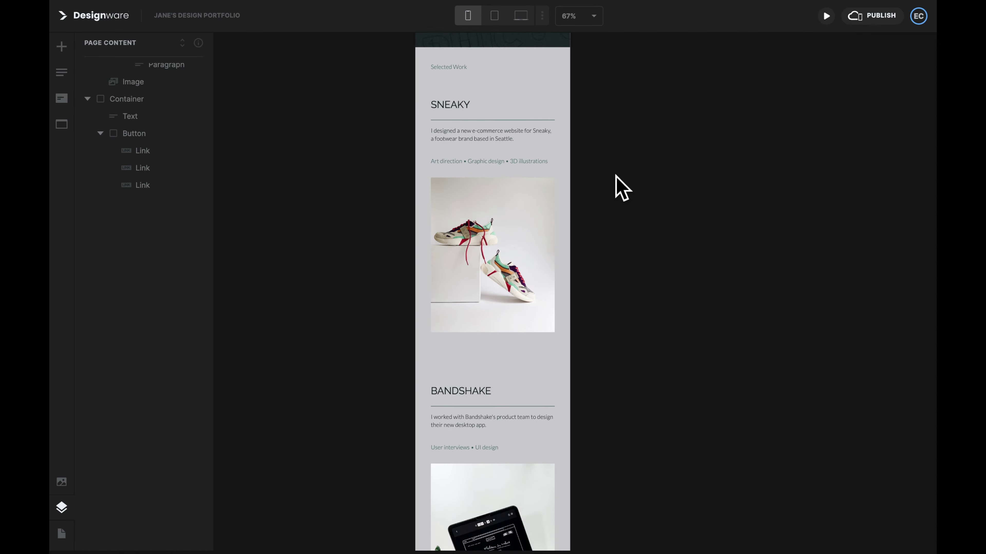
pyautogui.scroll(-6, 621, 188)
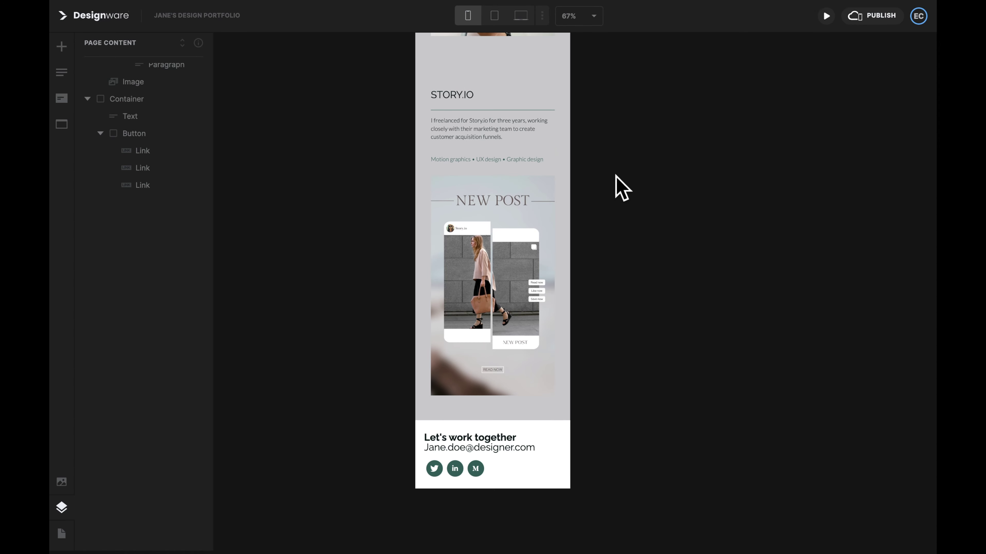